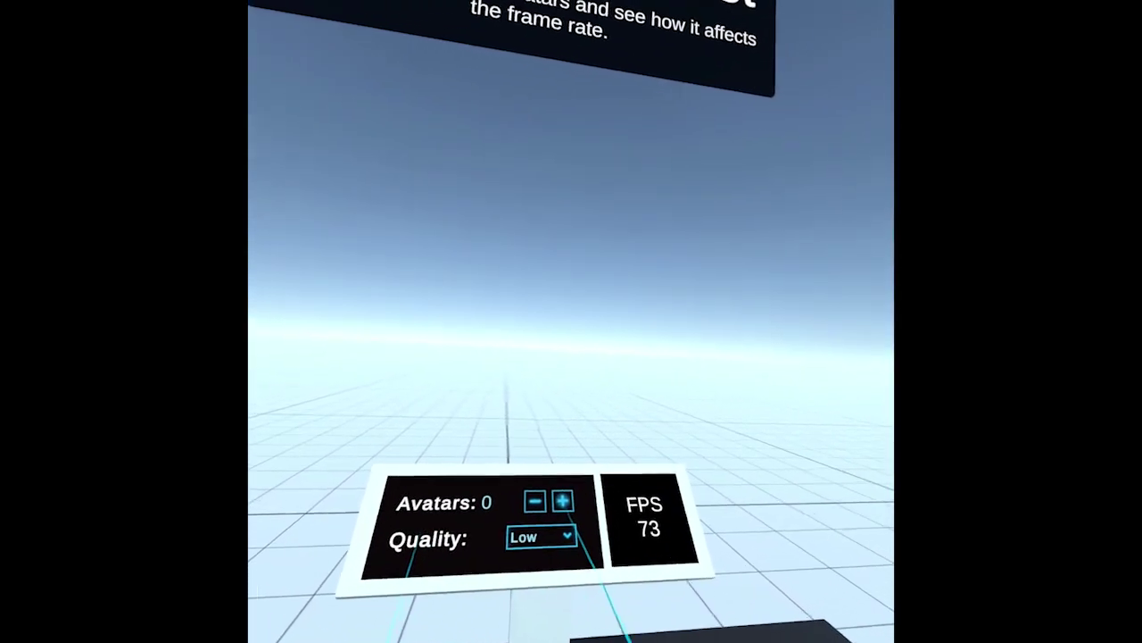
Step: Spawn more avatars in the performance test to stress the frame rate
click(599, 515)
click(642, 505)
click(610, 449)
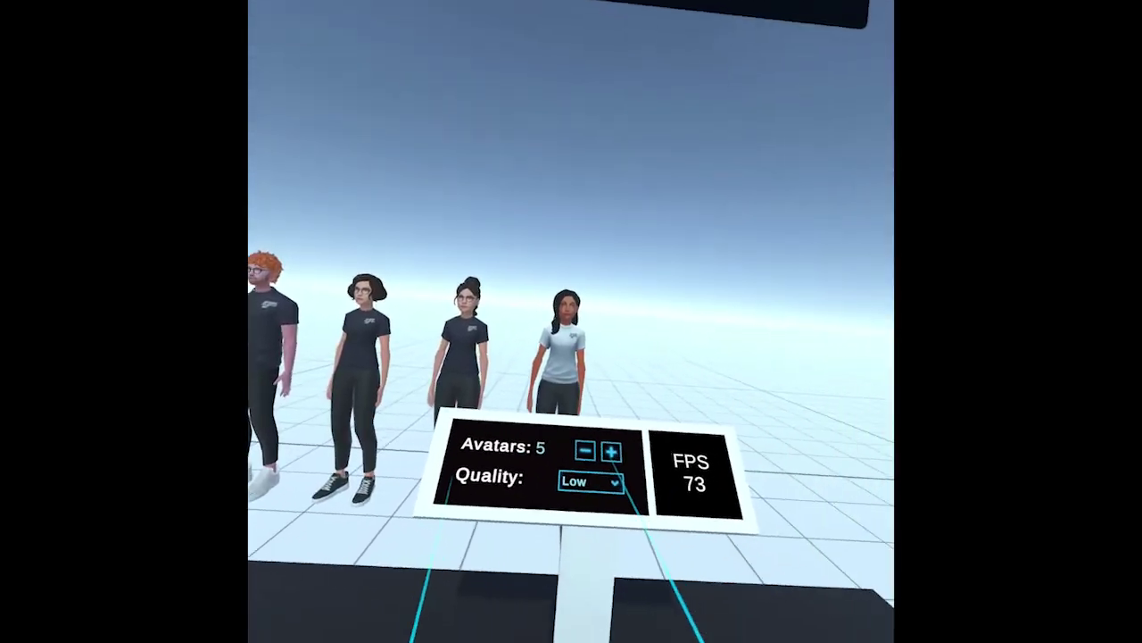
click(566, 456)
click(566, 457)
click(566, 456)
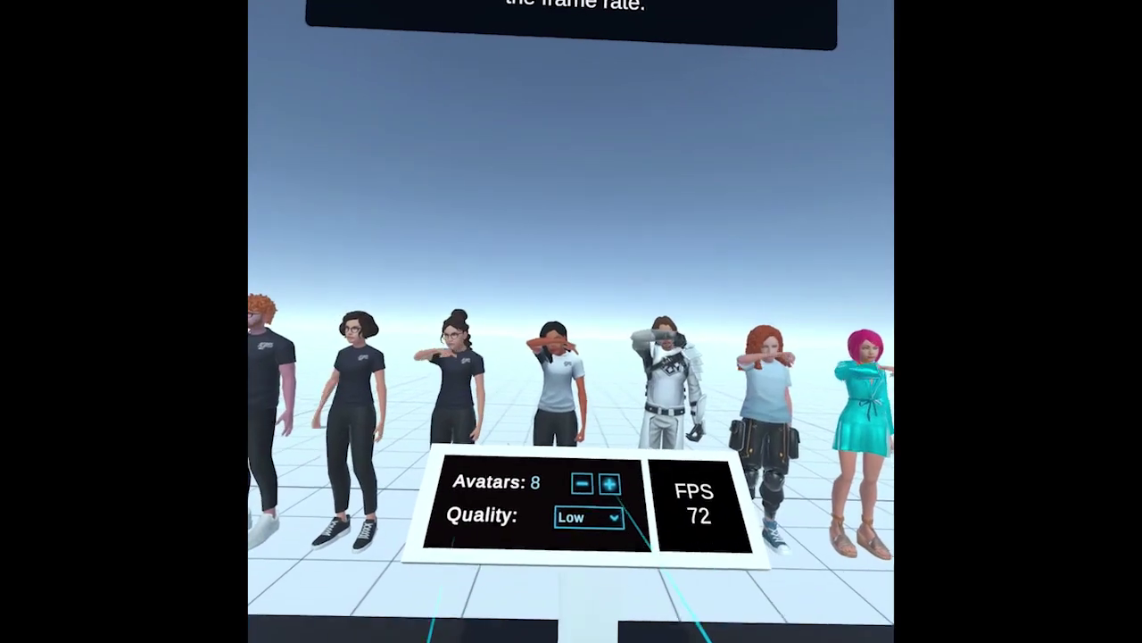
click(610, 486)
click(610, 487)
click(572, 482)
click(571, 482)
click(572, 482)
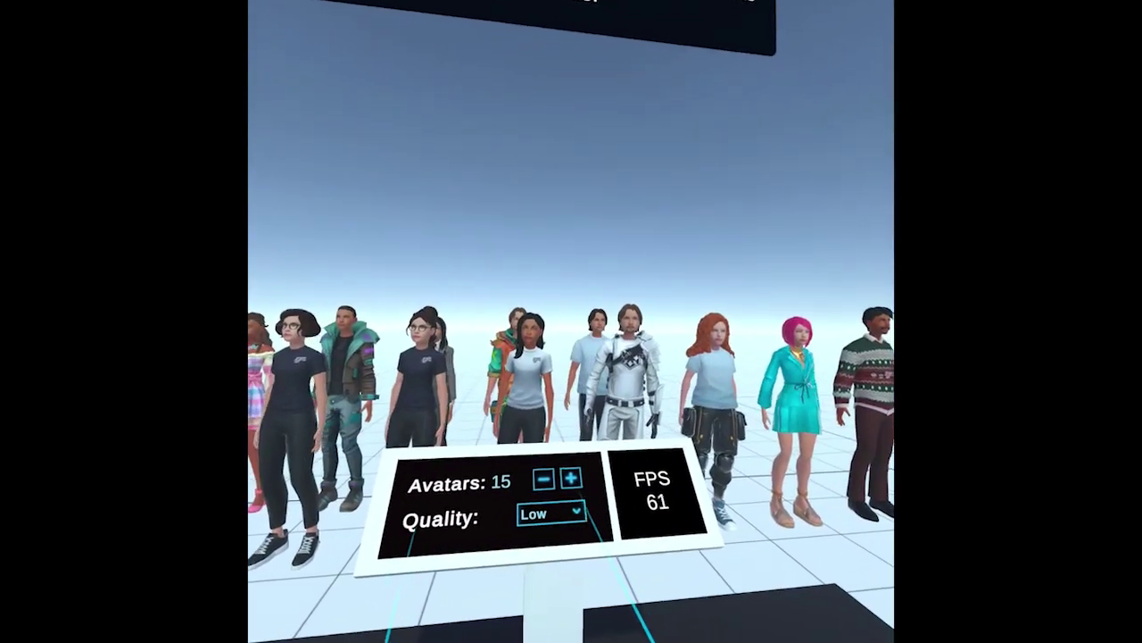
Step: Switch avatar quality to Medium and raise the avatar count to 24
click(598, 502)
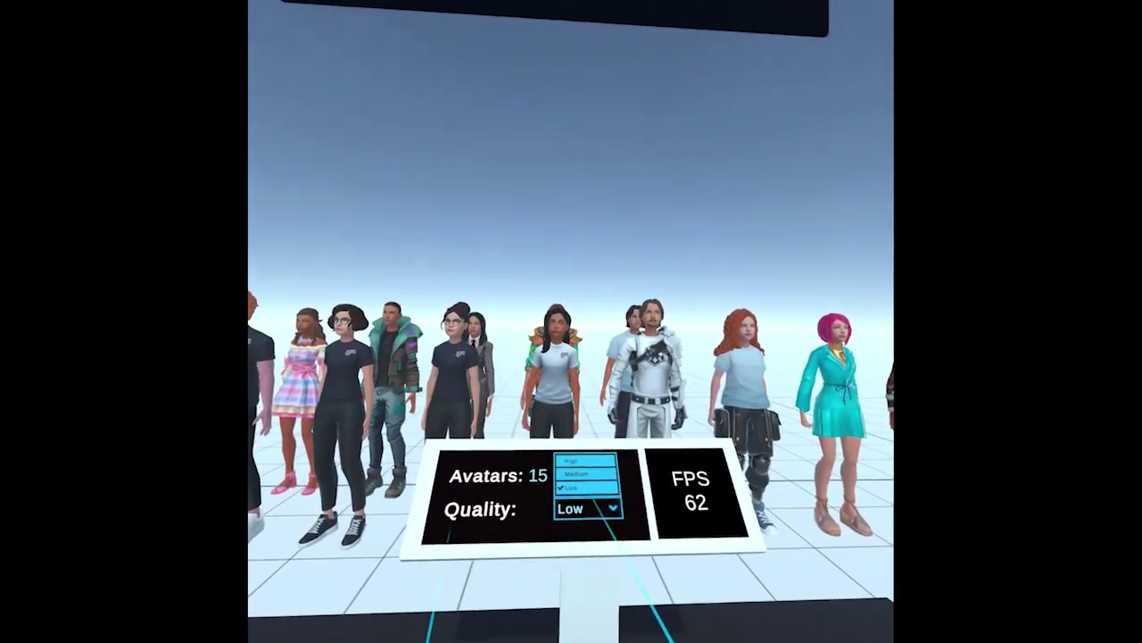
click(566, 475)
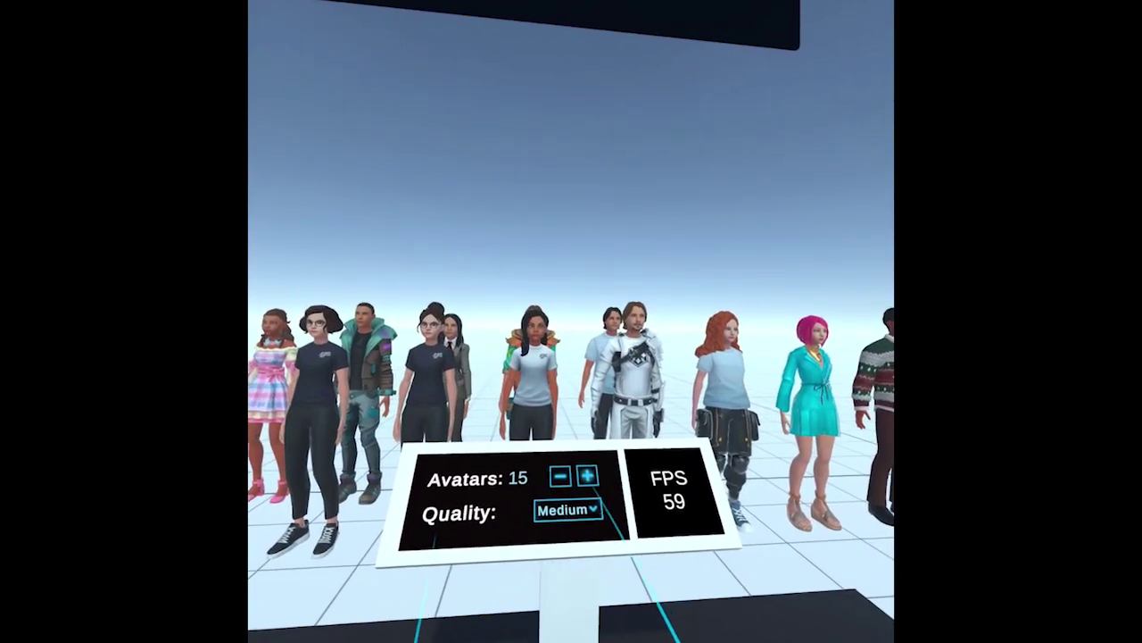
double_click(589, 486)
double_click(571, 531)
click(535, 540)
double_click(486, 564)
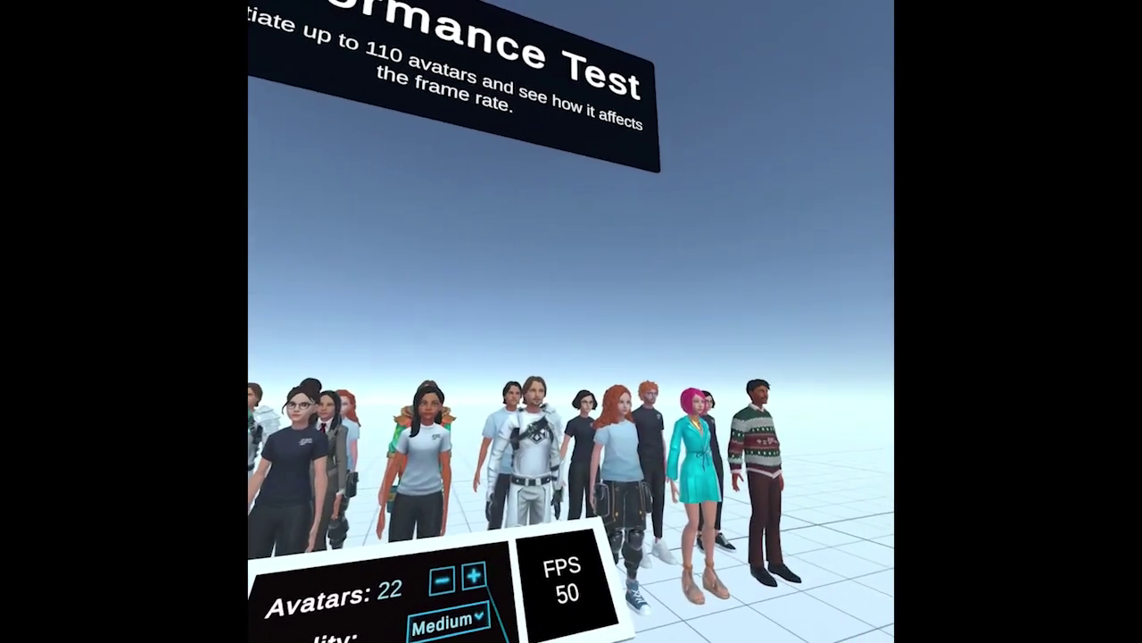
click(544, 545)
click(574, 518)
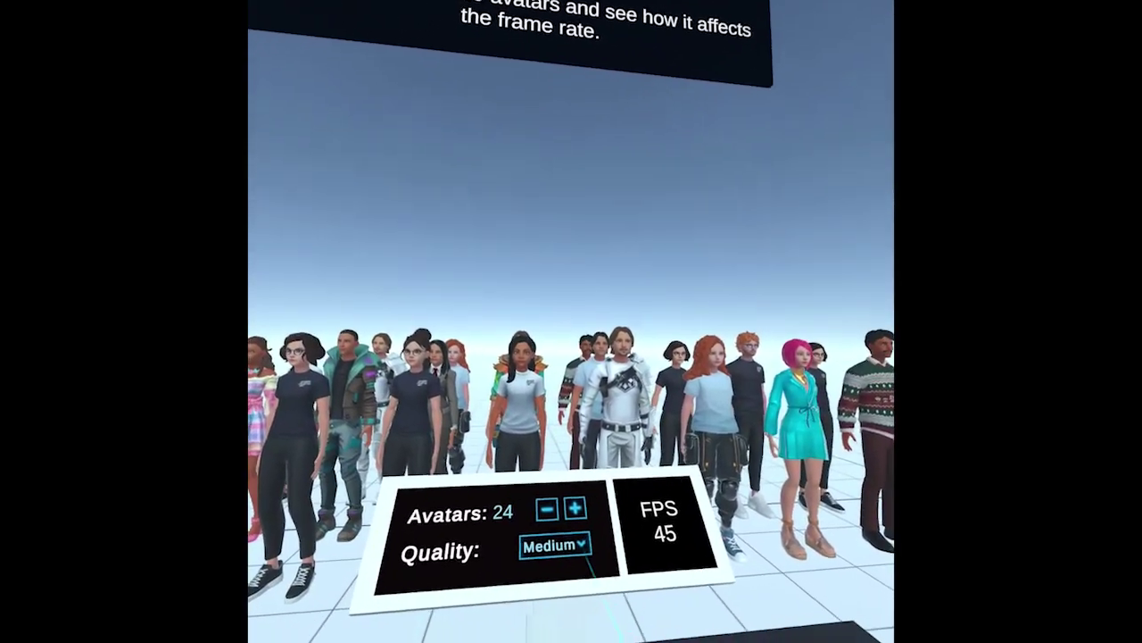
Step: Set avatar quality back to Low and remove avatars until 10 remain
click(558, 518)
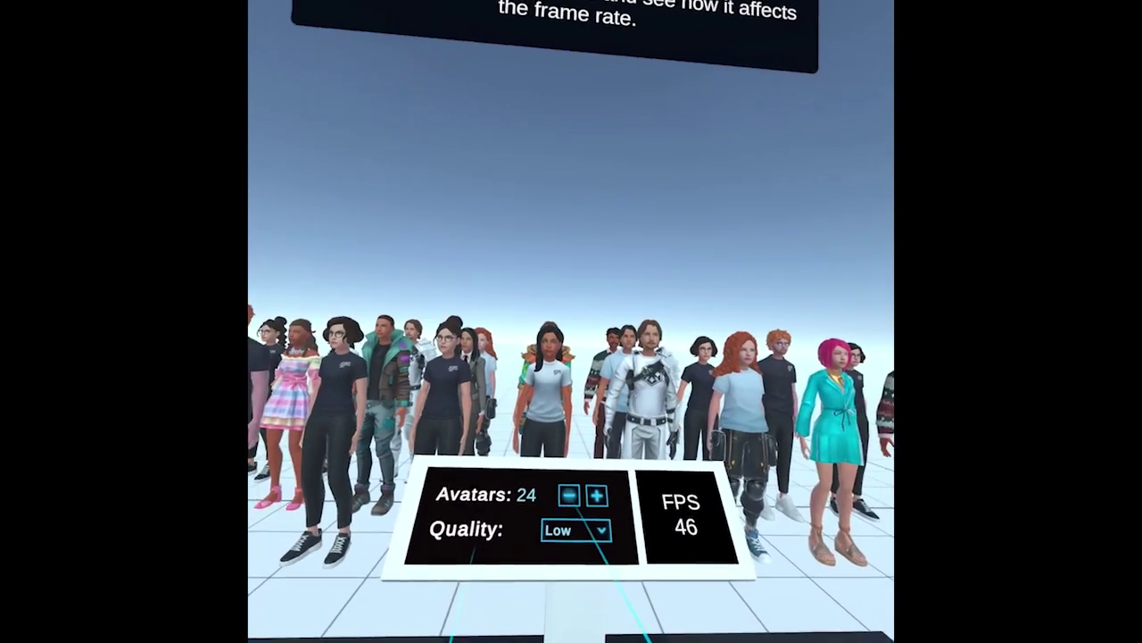
click(585, 497)
click(586, 496)
click(584, 500)
click(584, 504)
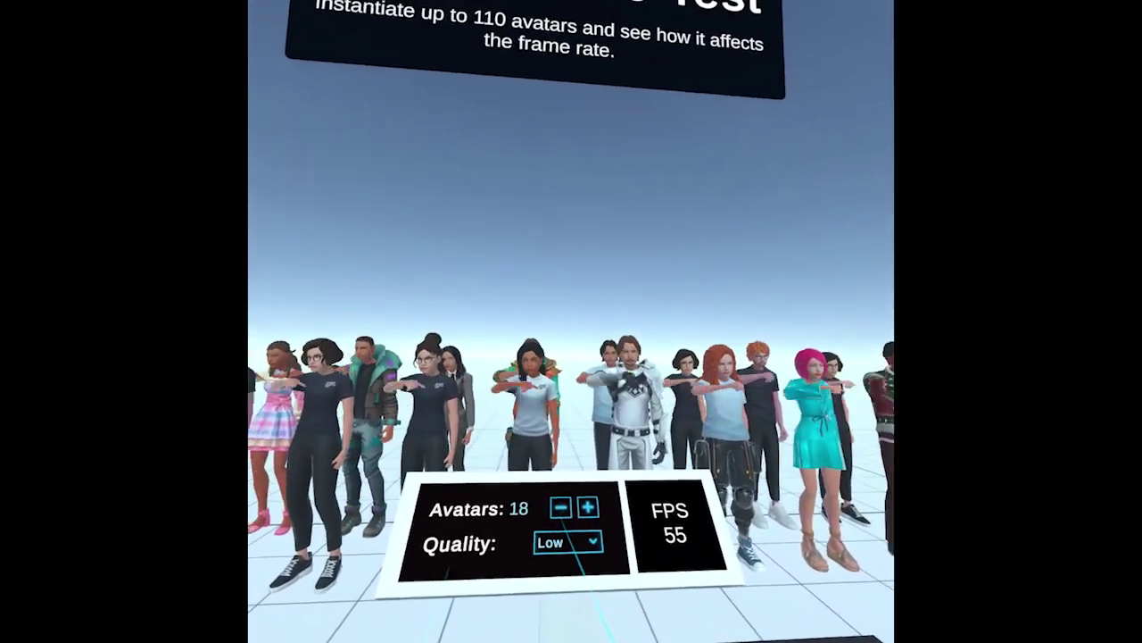
click(583, 509)
click(583, 509)
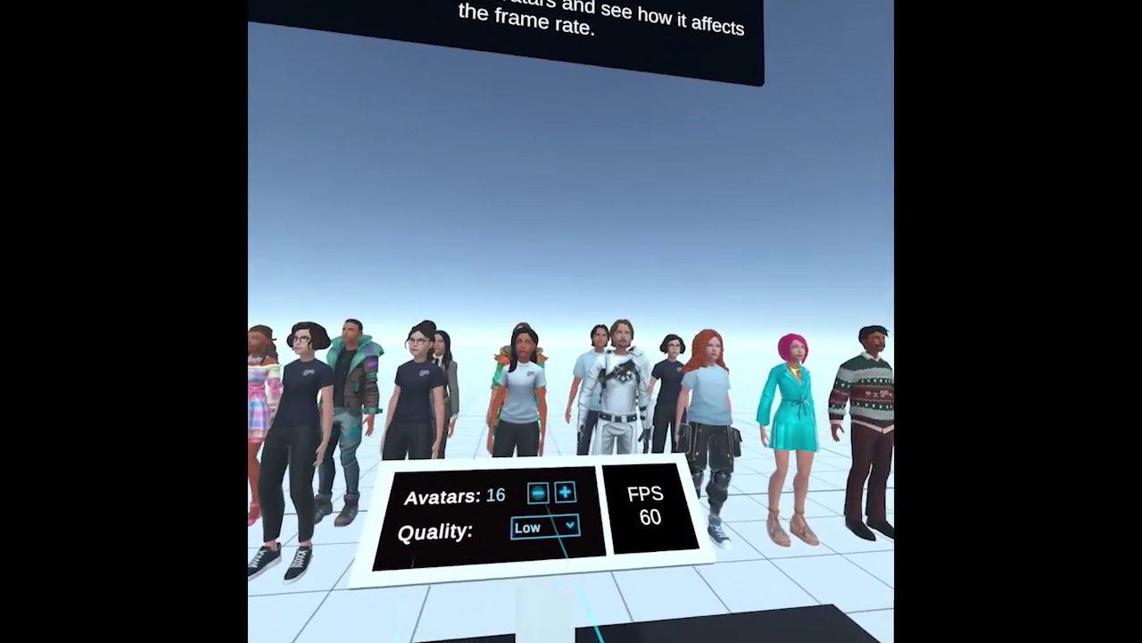
click(548, 500)
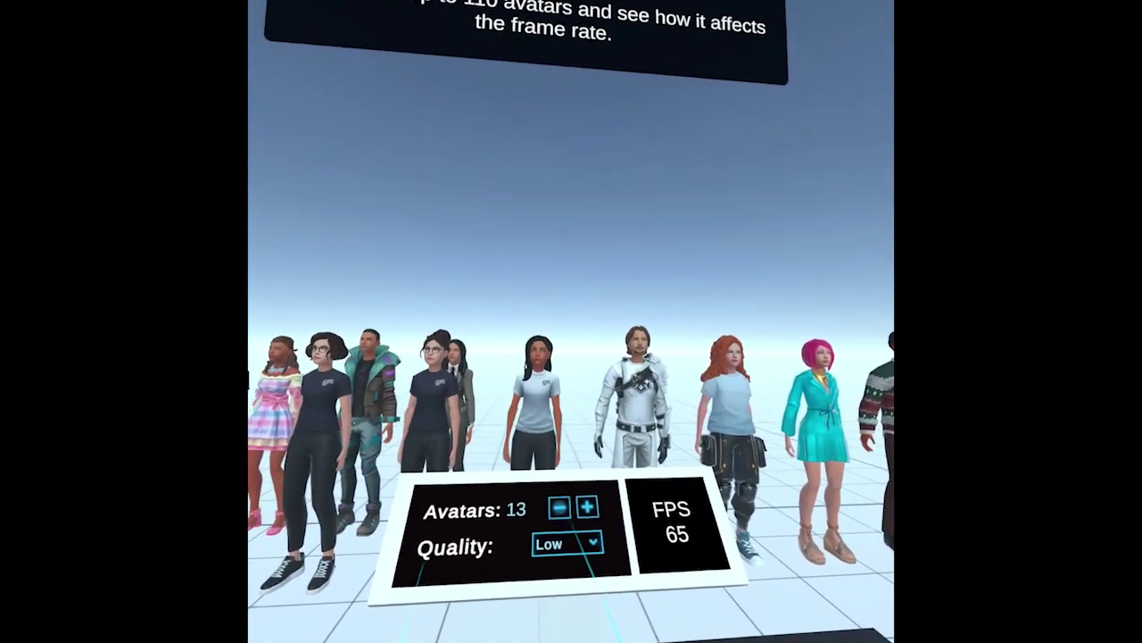
click(548, 500)
click(551, 500)
click(551, 500)
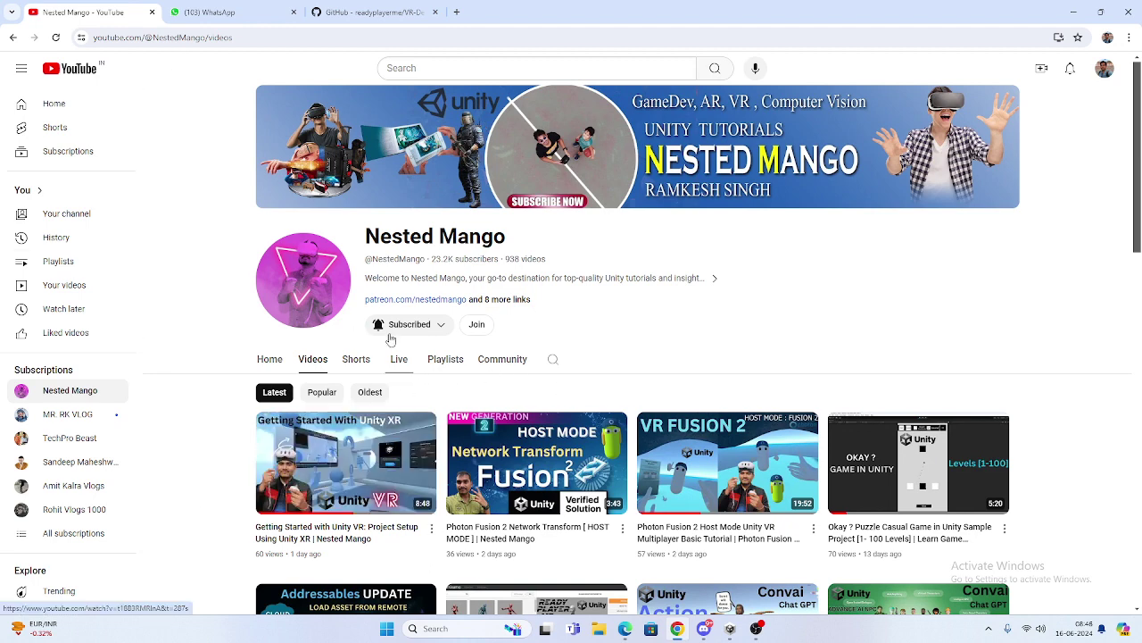
Step: On the VR-Demo repository page, show the Code clone and Download ZIP options
click(383, 12)
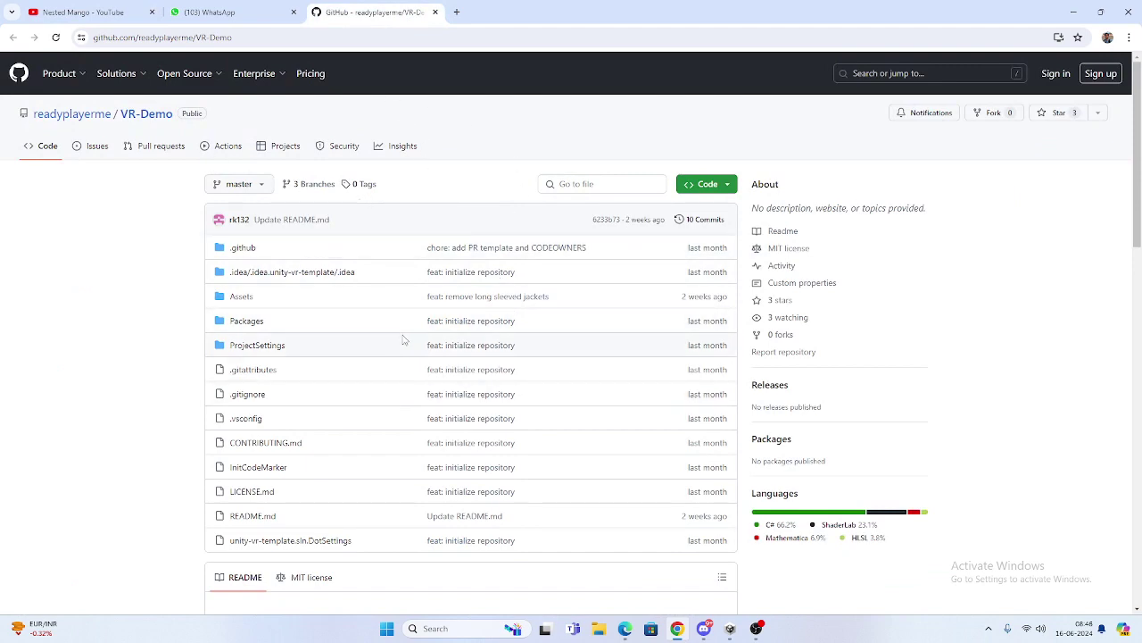
scroll(344, 330, down, 2)
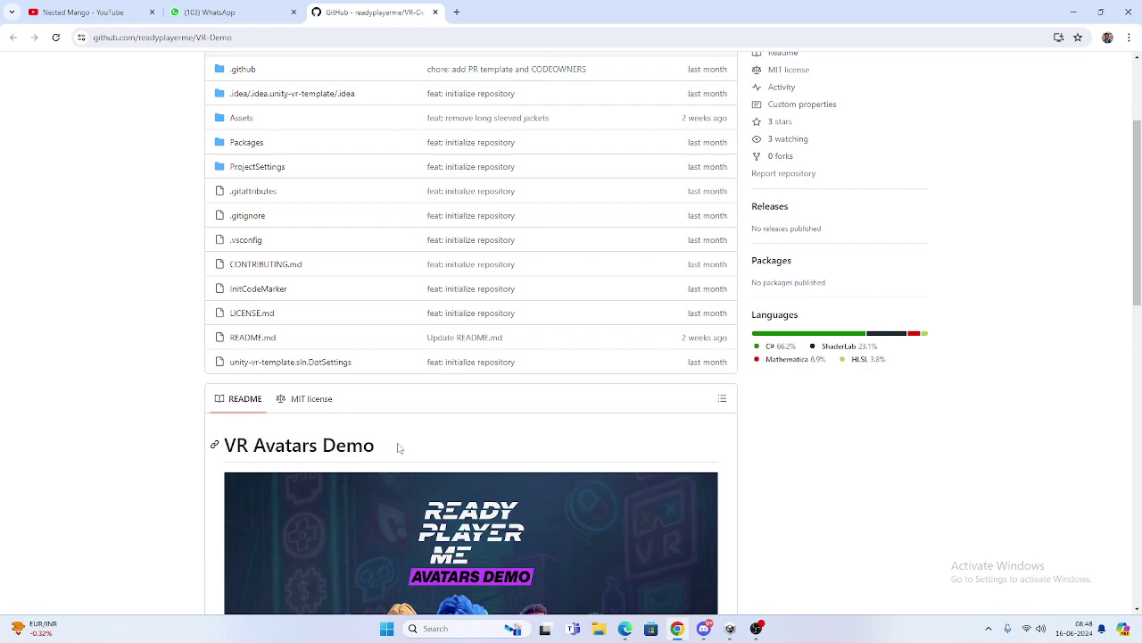
scroll(523, 421, up, 2)
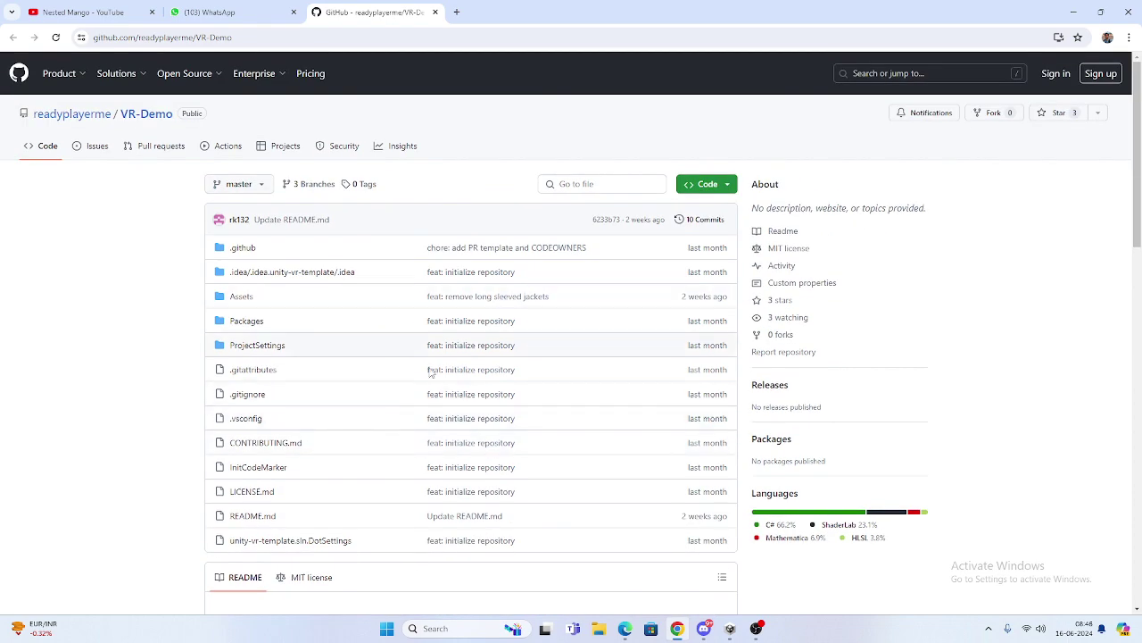
scroll(499, 392, down, 4)
scroll(684, 209, up, 4)
click(714, 192)
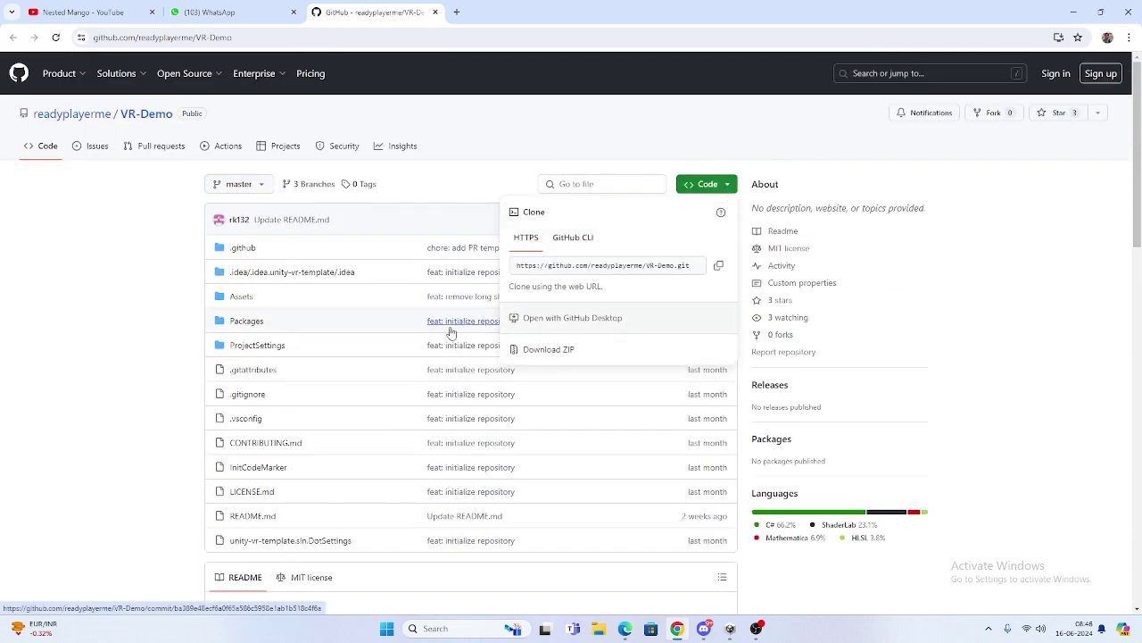
Step: Read through the README Prerequisites, then switch to the Ready Player Me XR folder
scroll(426, 542, down, 2)
scroll(455, 482, down, 2)
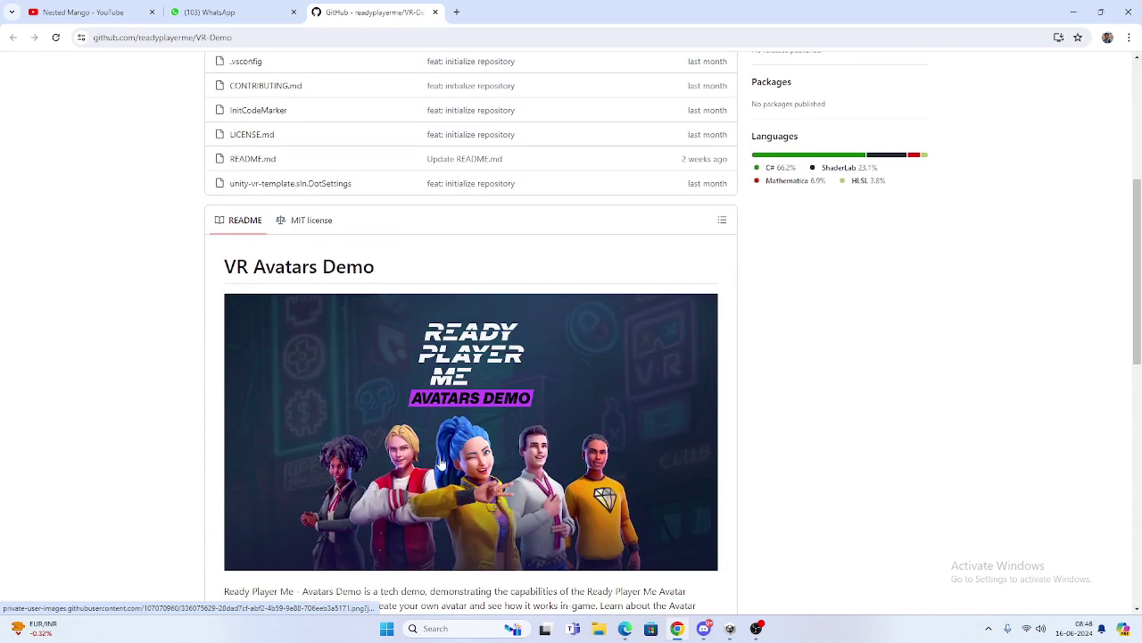
scroll(460, 473, down, 1)
scroll(464, 464, down, 1)
scroll(467, 459, down, 3)
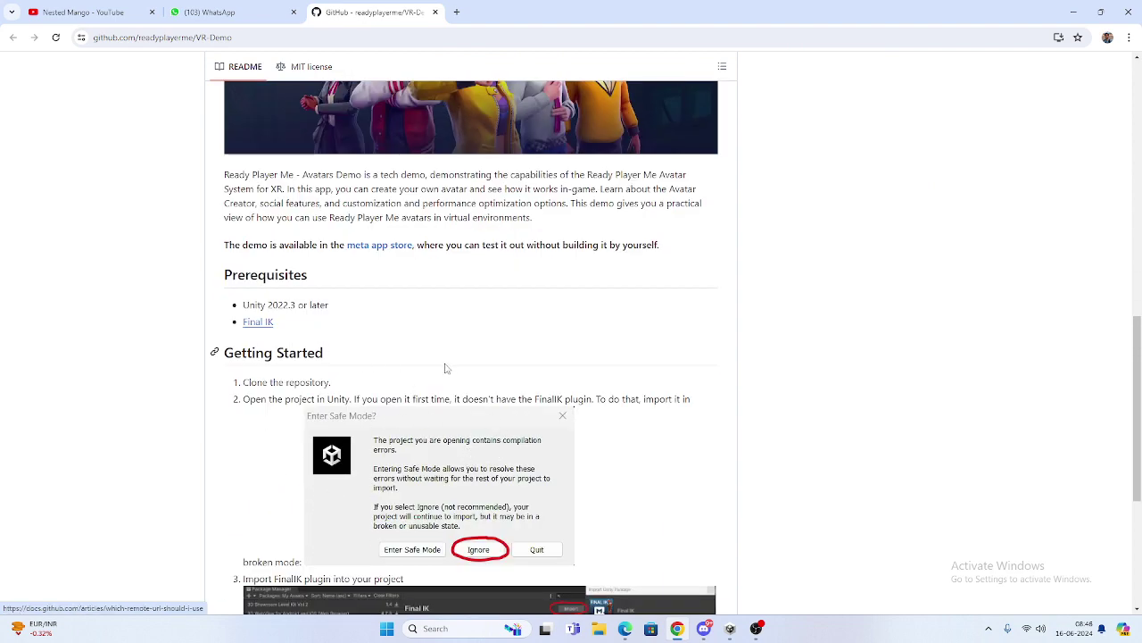
scroll(473, 393, down, 1)
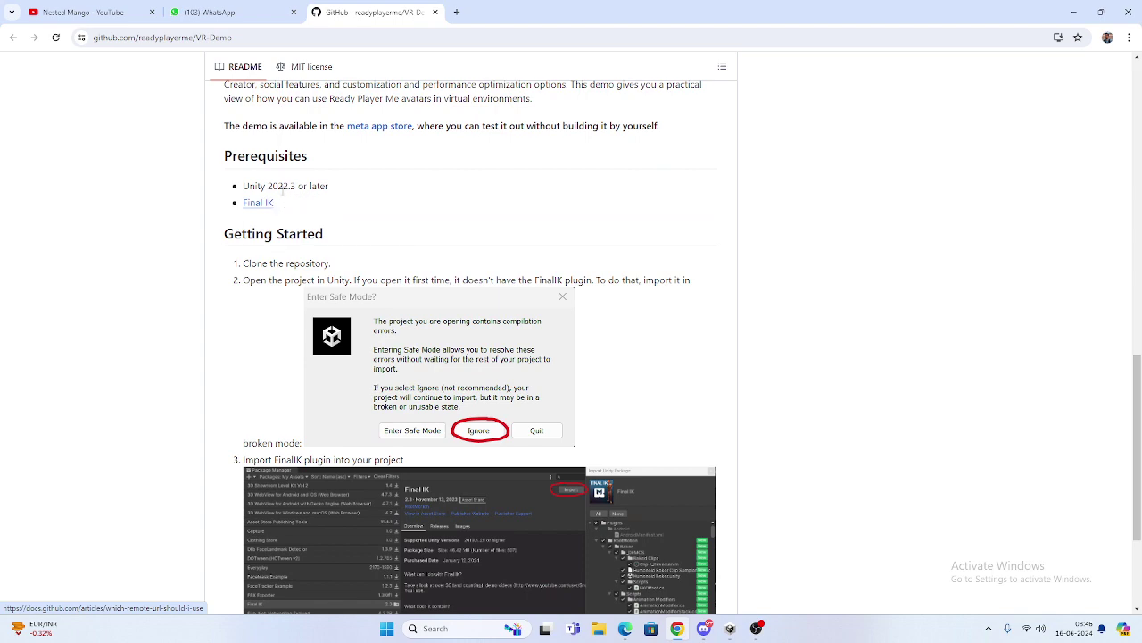
scroll(599, 205, up, 15)
scroll(602, 321, down, 8)
scroll(287, 265, down, 6)
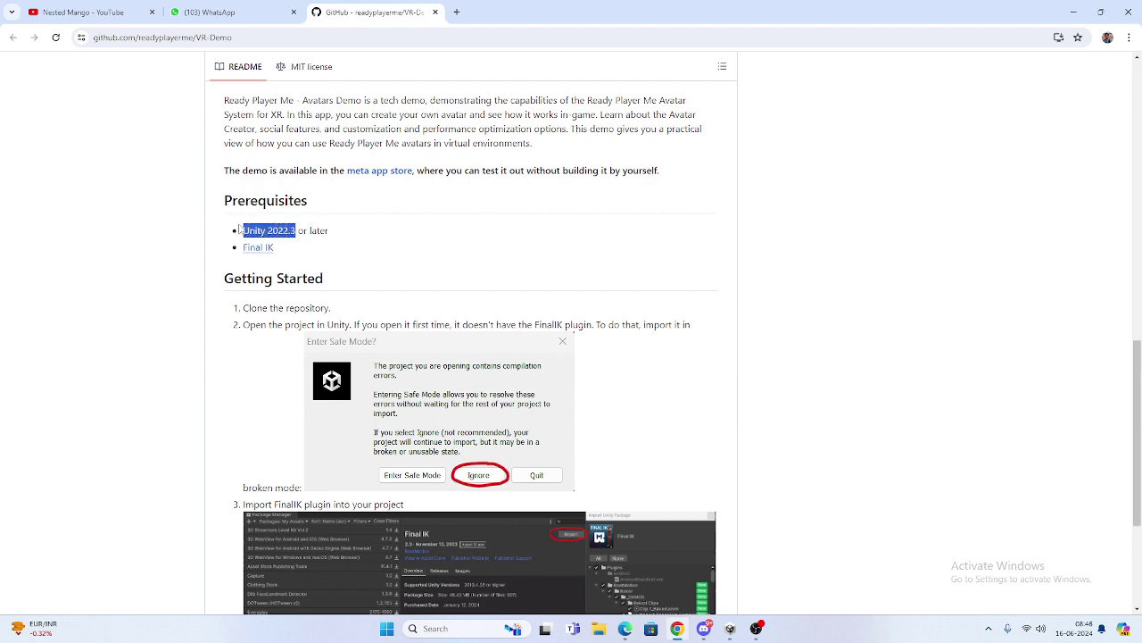
scroll(431, 347, down, 2)
scroll(386, 317, up, 2)
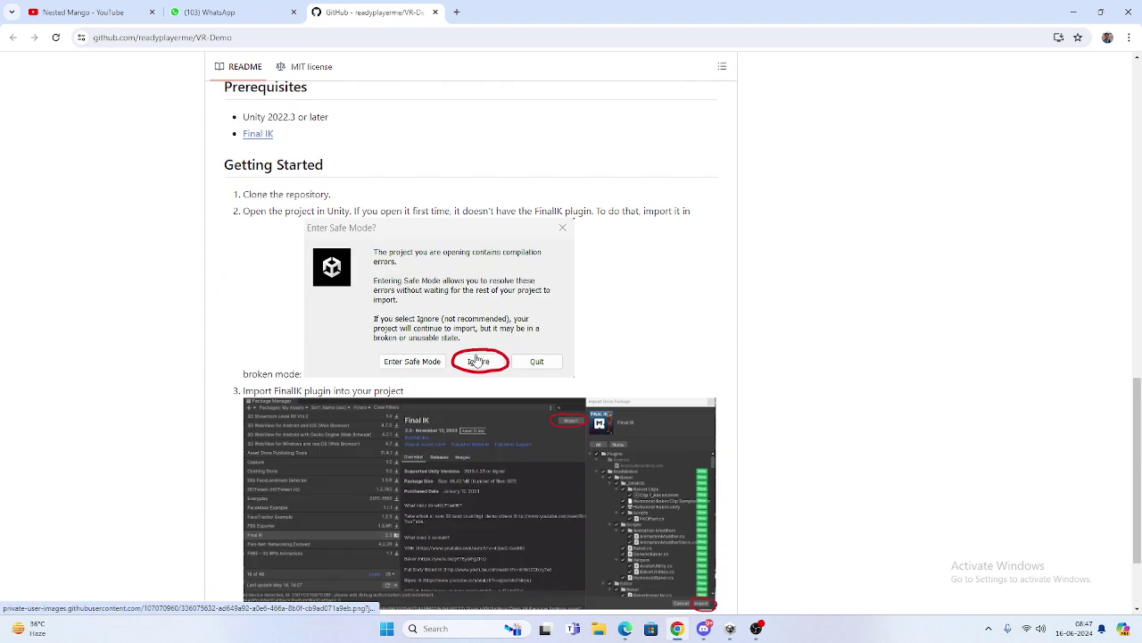
scroll(388, 323, down, 1)
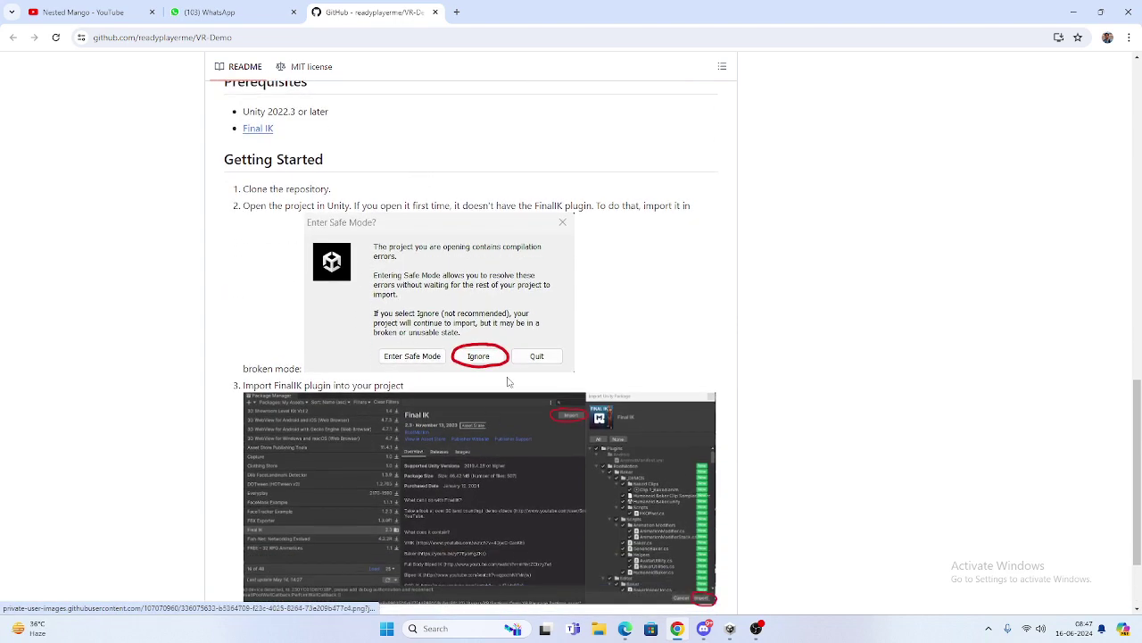
scroll(500, 374, up, 3)
scroll(409, 351, up, 2)
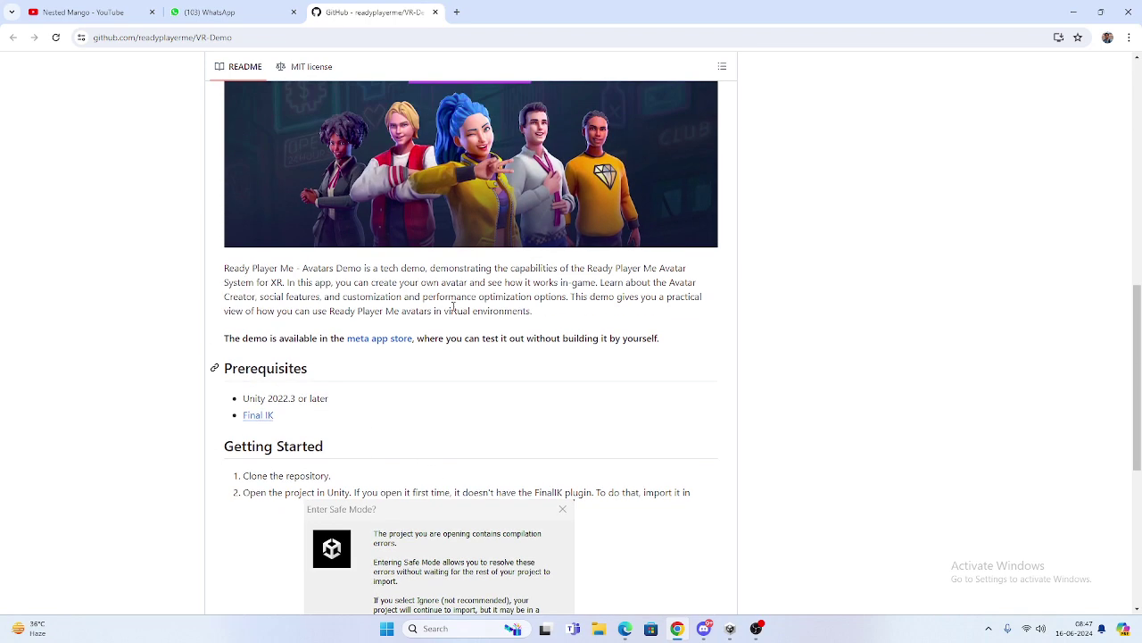
scroll(428, 355, up, 5)
scroll(447, 359, up, 3)
scroll(473, 363, down, 1)
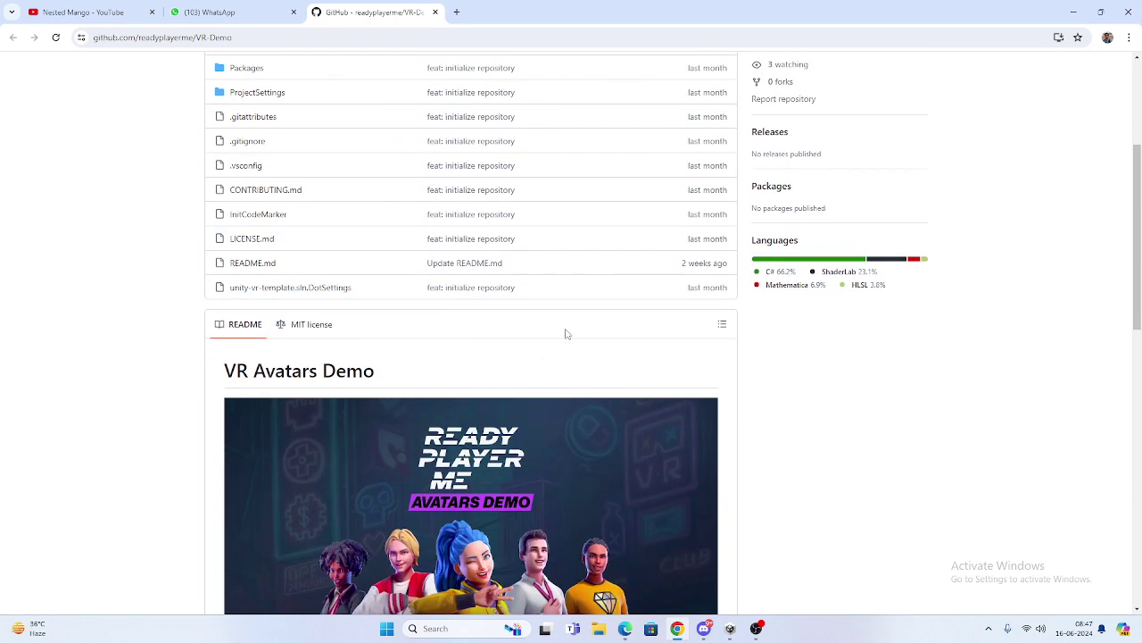
scroll(564, 333, down, 2)
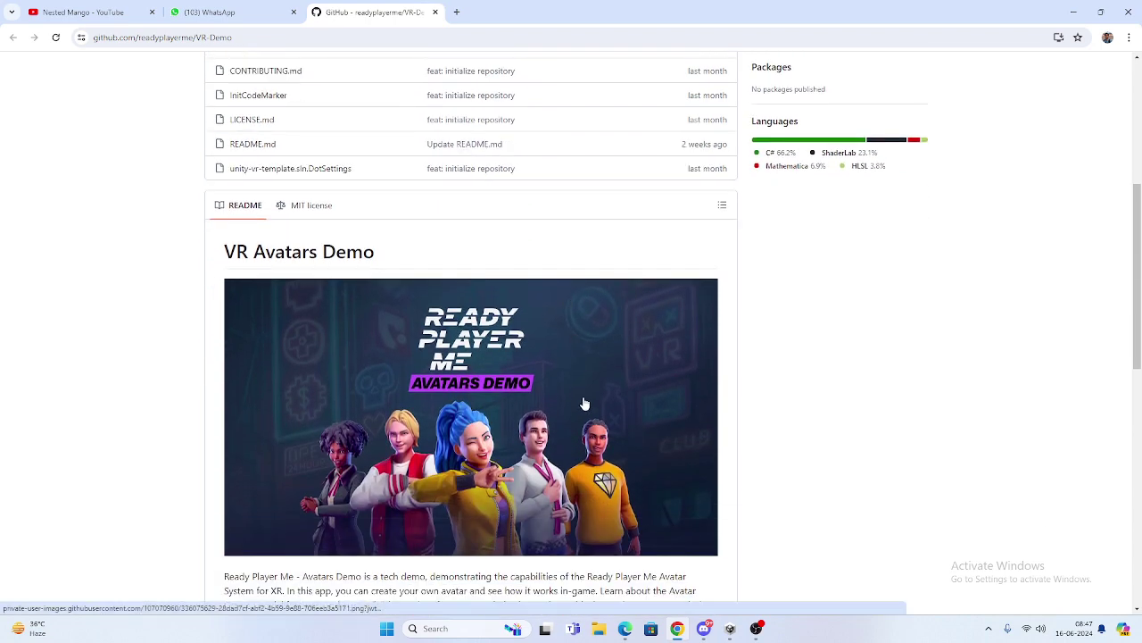
scroll(492, 324, up, 3)
scroll(585, 309, up, 3)
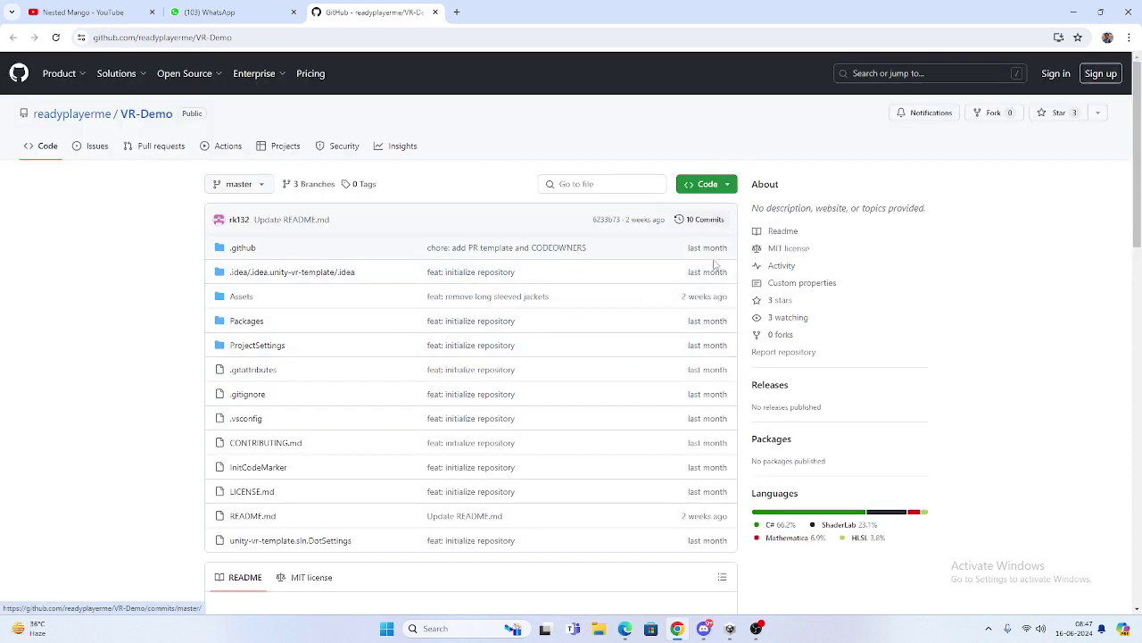
key(ctrl+1)
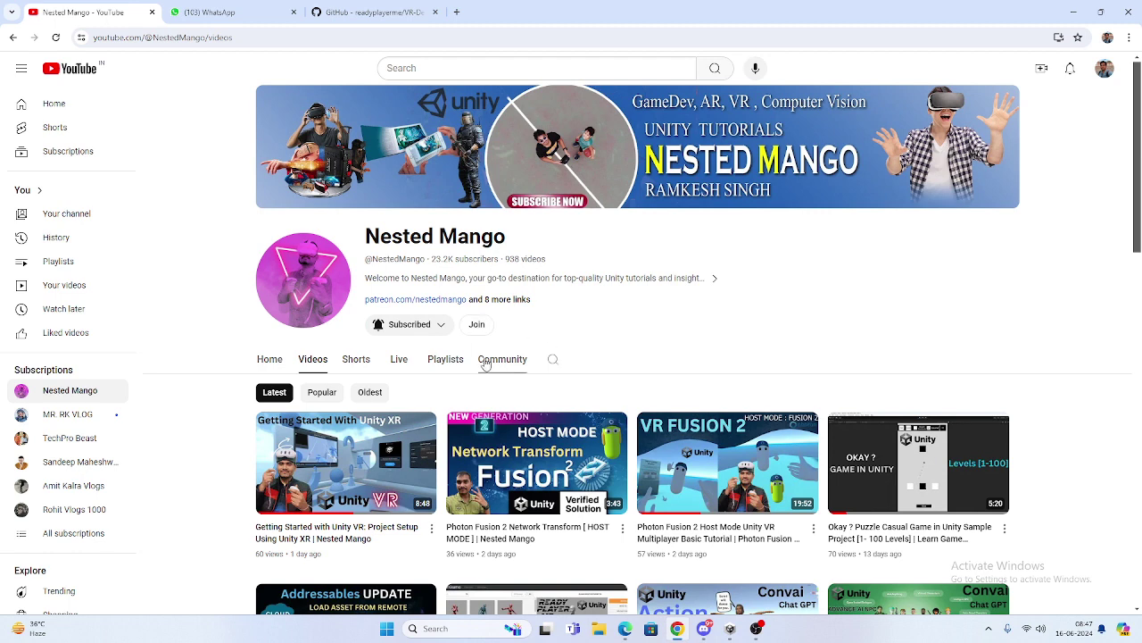
key(alt+Tab)
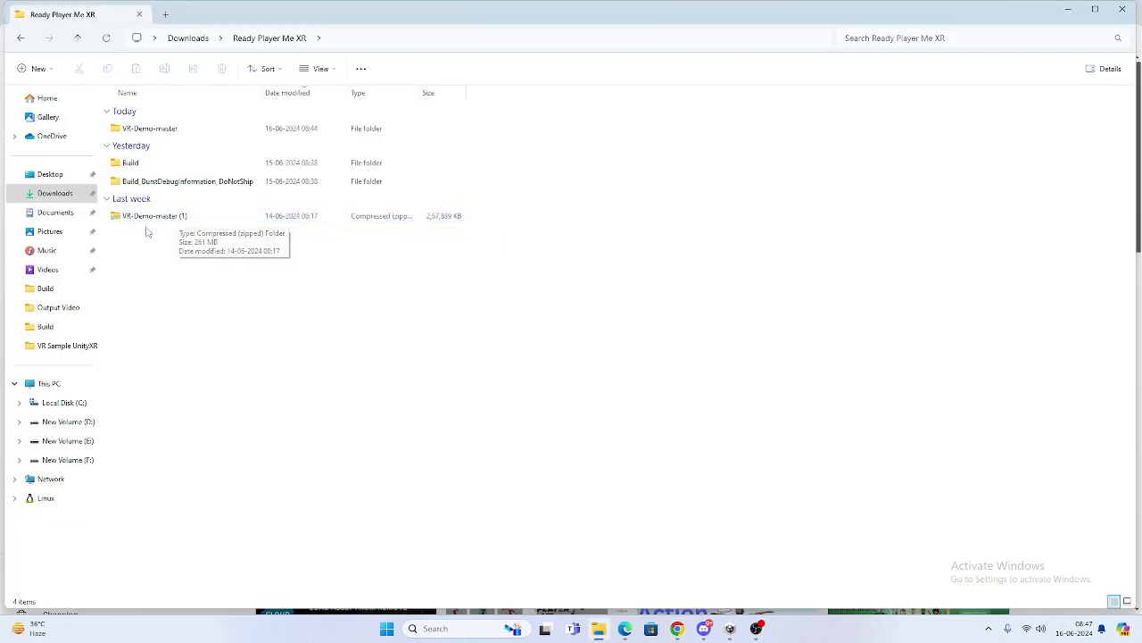
Step: Create a new folder named XR RPM in Ready Player Me XR
right_click(154, 253)
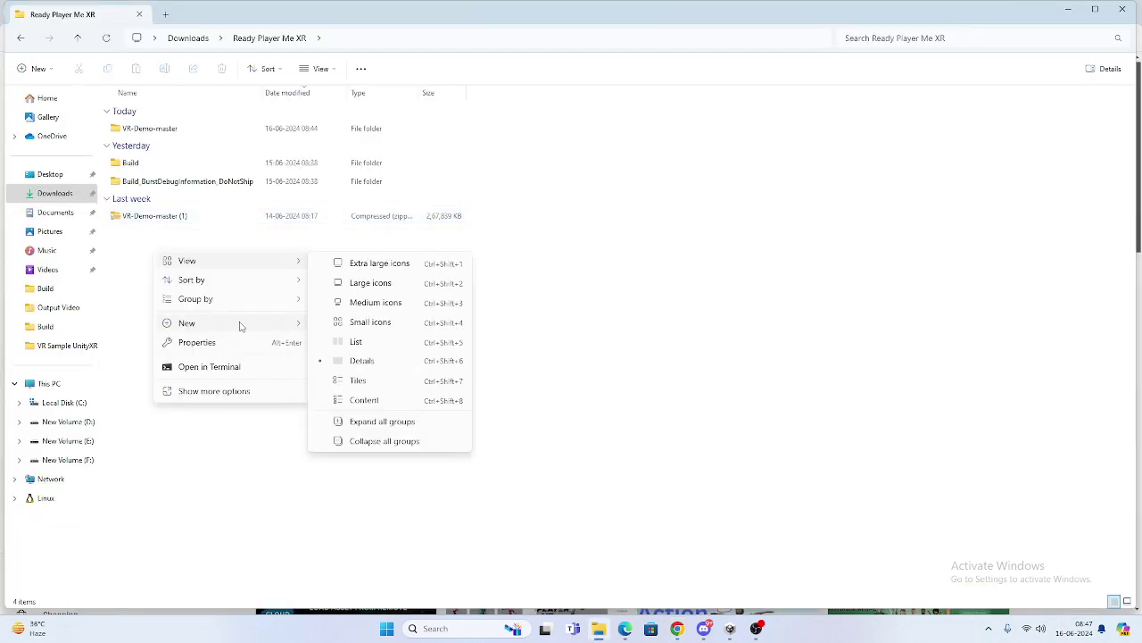
mouse_move(244, 326)
click(342, 324)
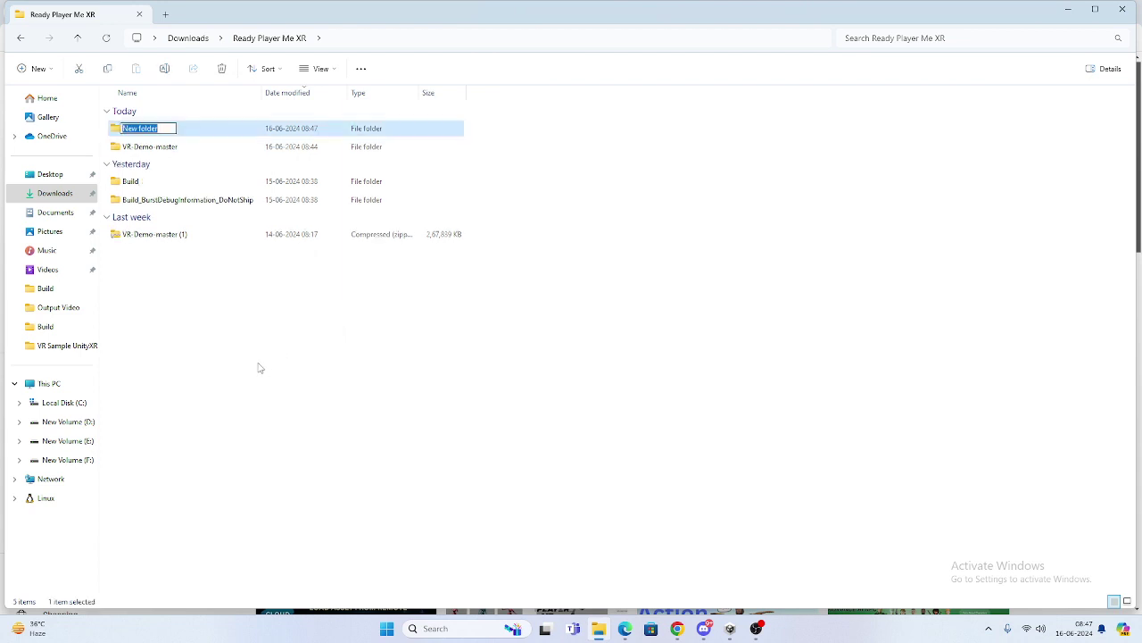
text(RPM)
click(169, 298)
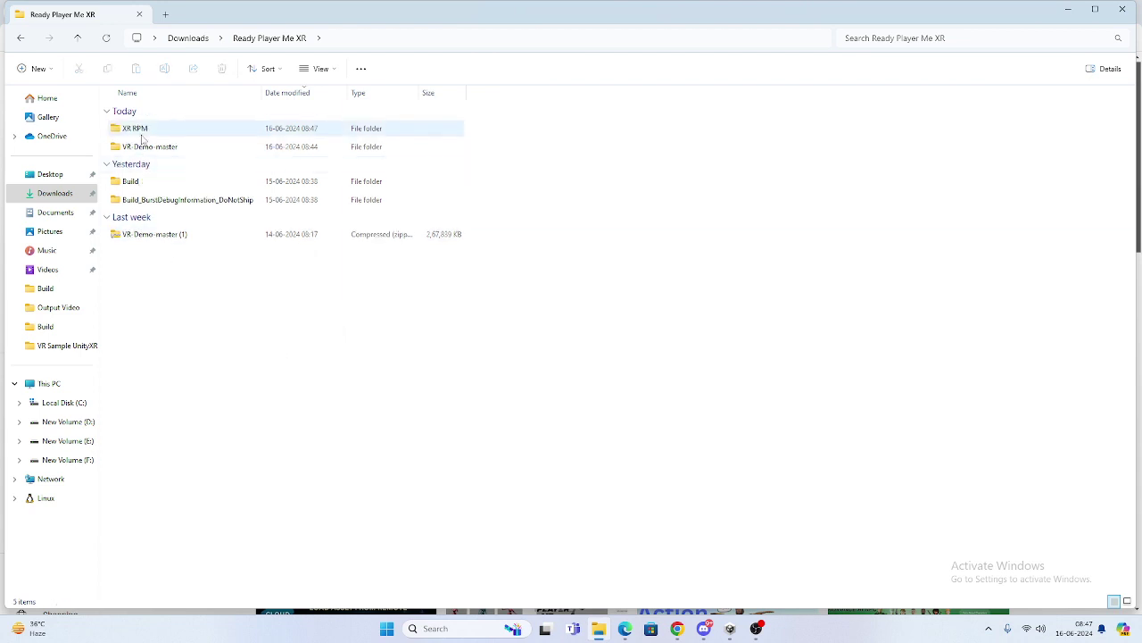
Step: Paste the VR-Demo-master (1) zip into XR RPM and extract it there
click(158, 235)
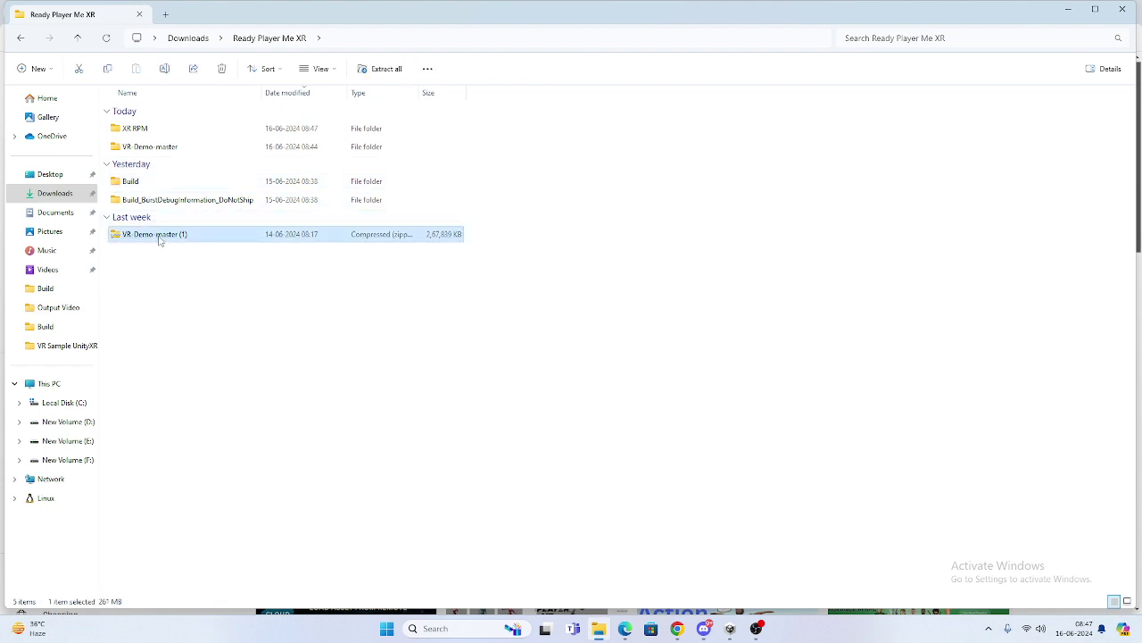
double_click(168, 129)
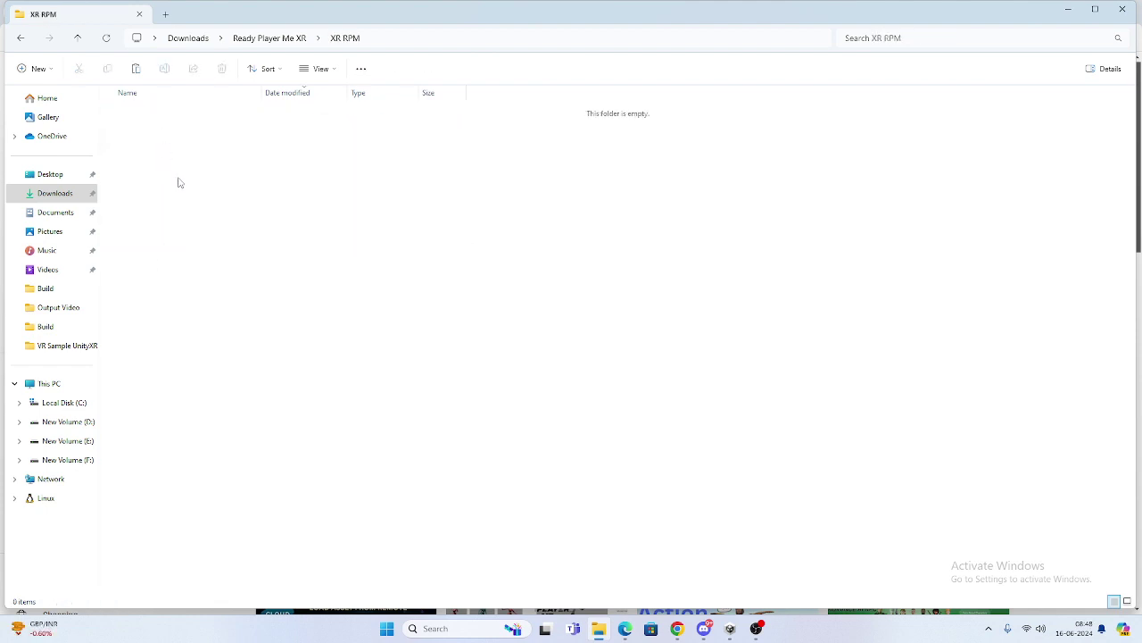
right_click(181, 184)
click(195, 199)
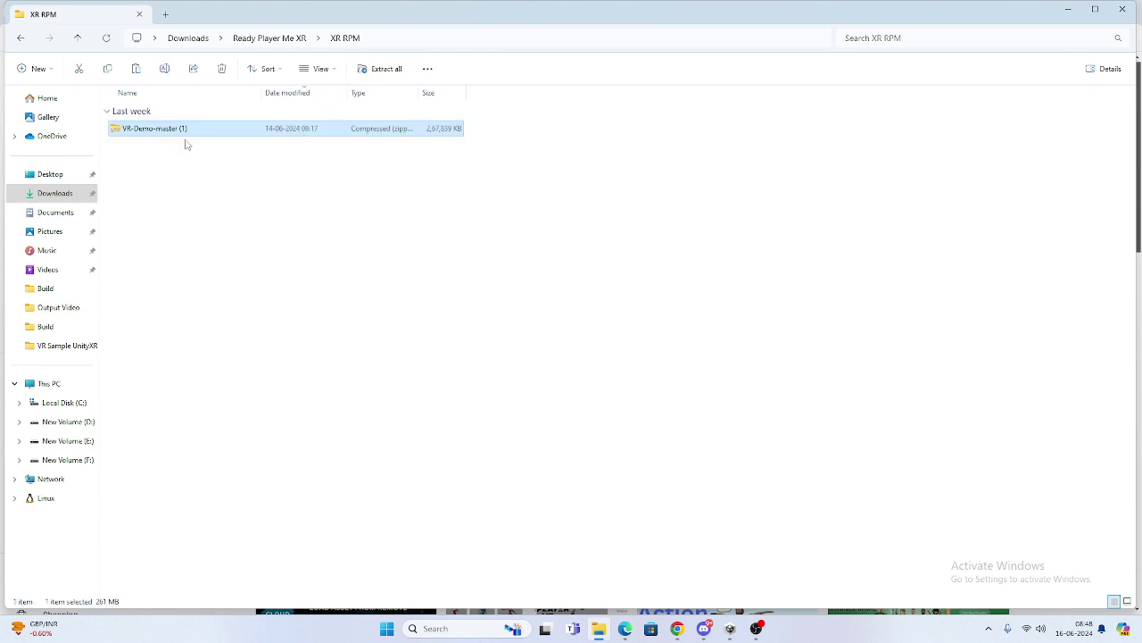
right_click(185, 138)
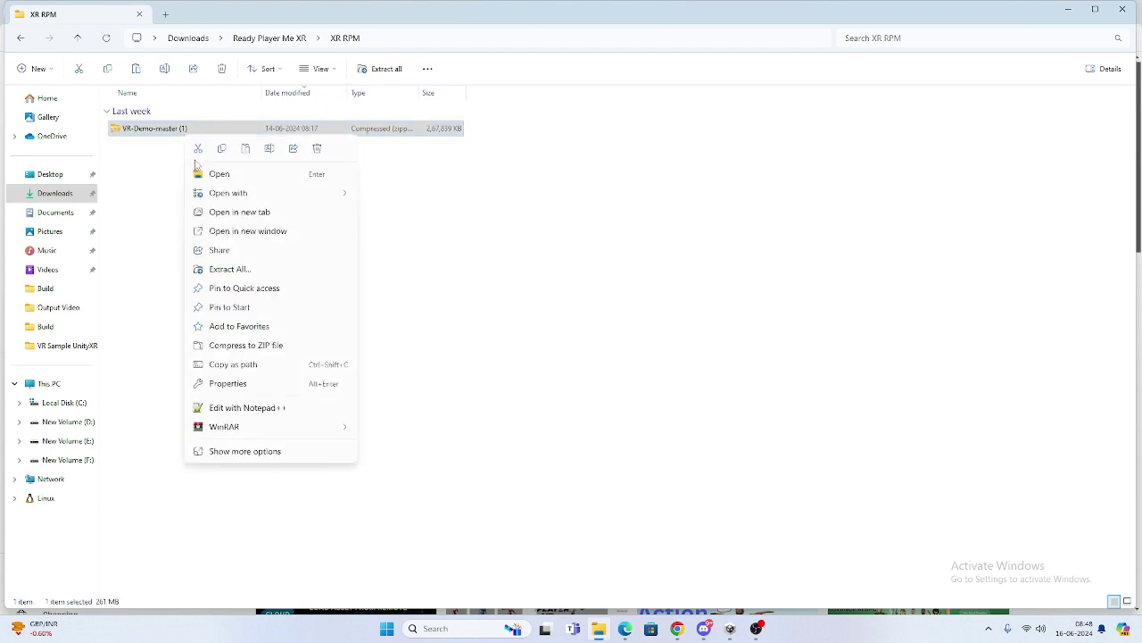
click(234, 270)
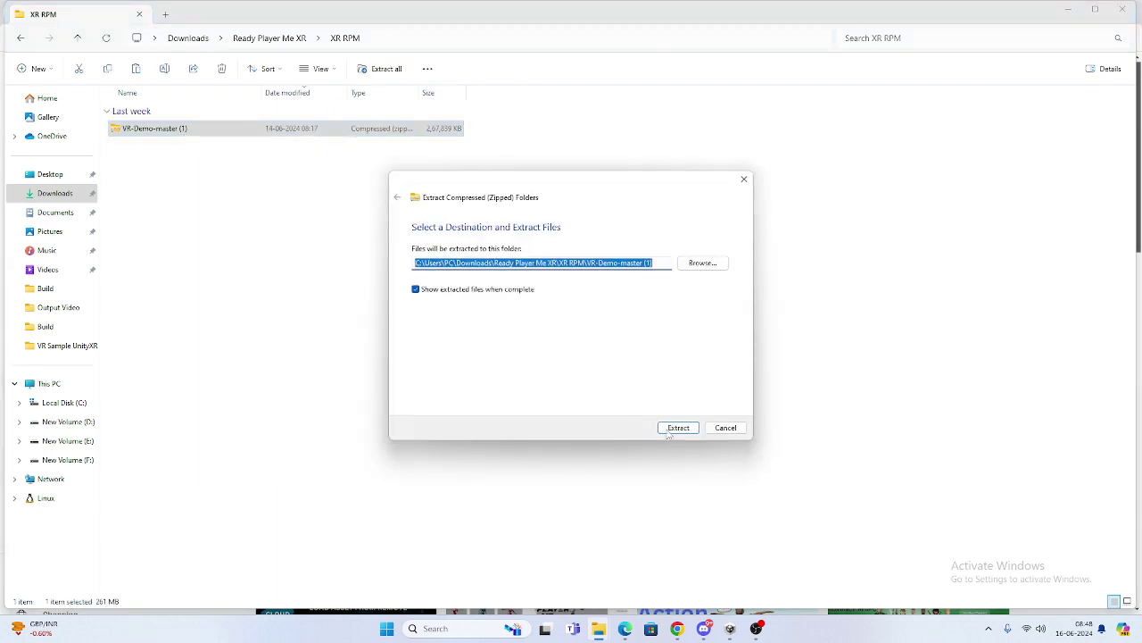
click(679, 428)
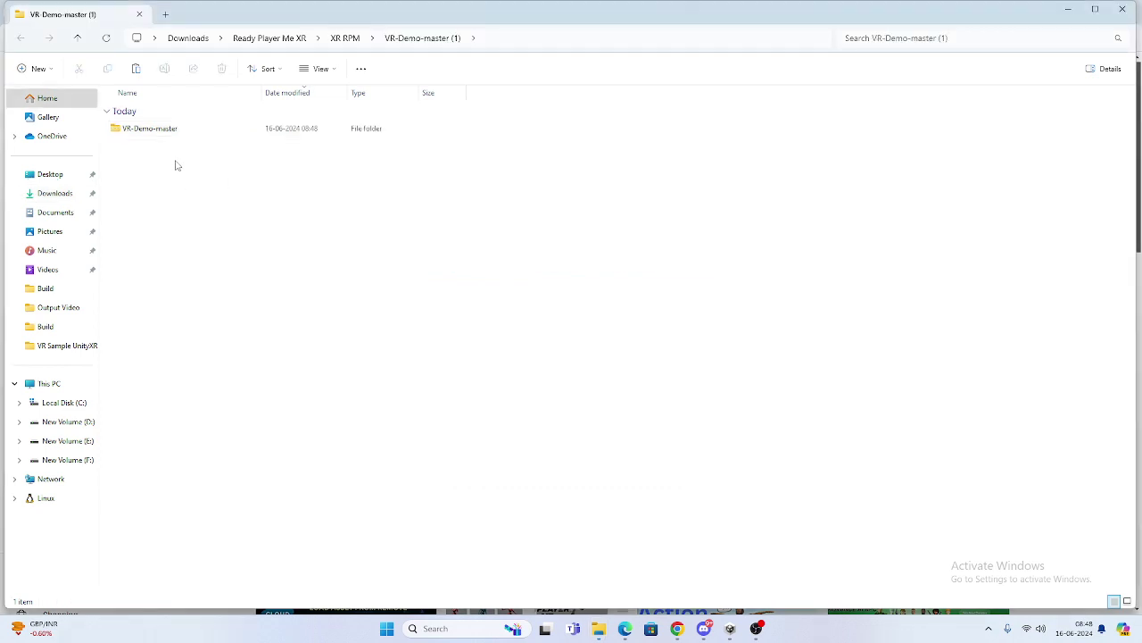
Step: Rename the extracted VR-Demo-master folder to VR-Demo-masterRPMXR
click(191, 135)
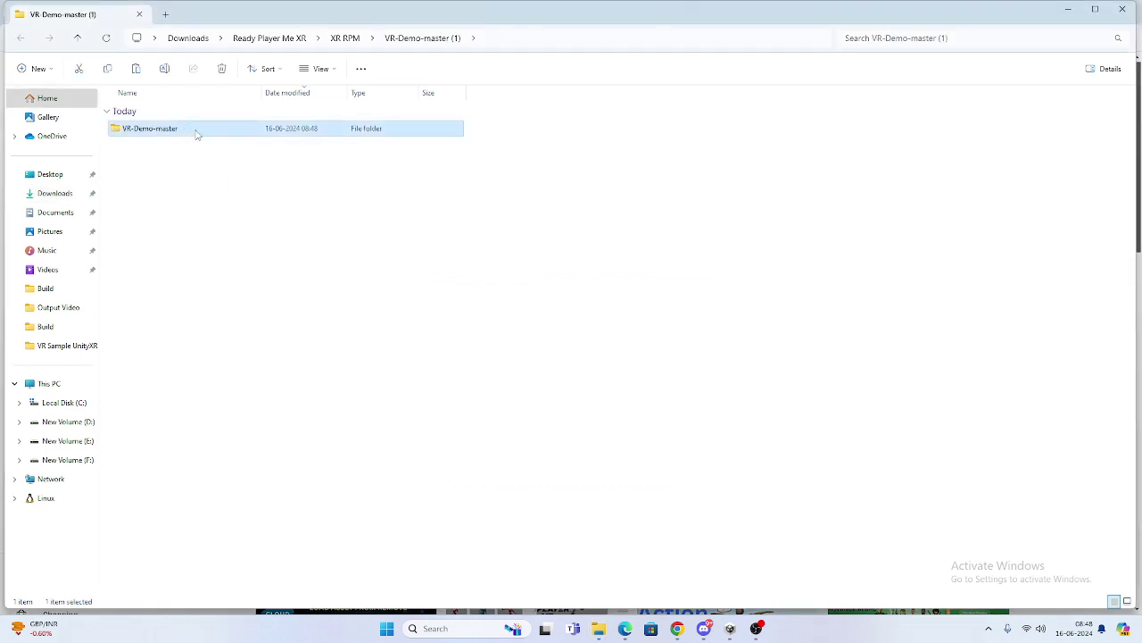
click(197, 134)
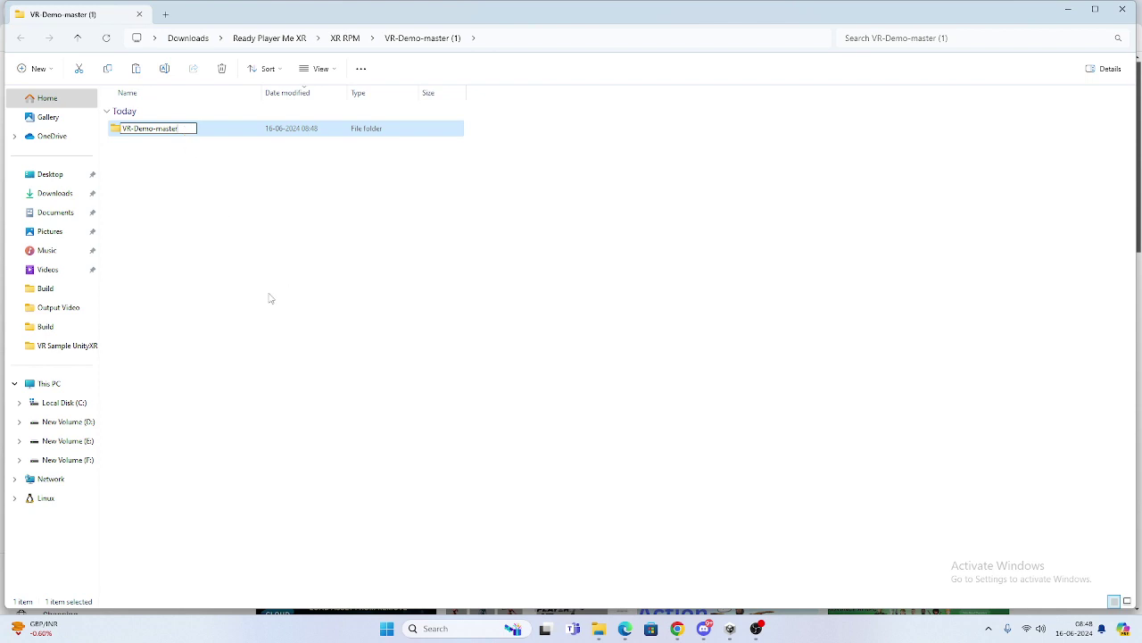
click(275, 337)
Step: Add VR-Demo-masterRPMXR as a project from disk and open it, ignoring Safe Mode
click(730, 628)
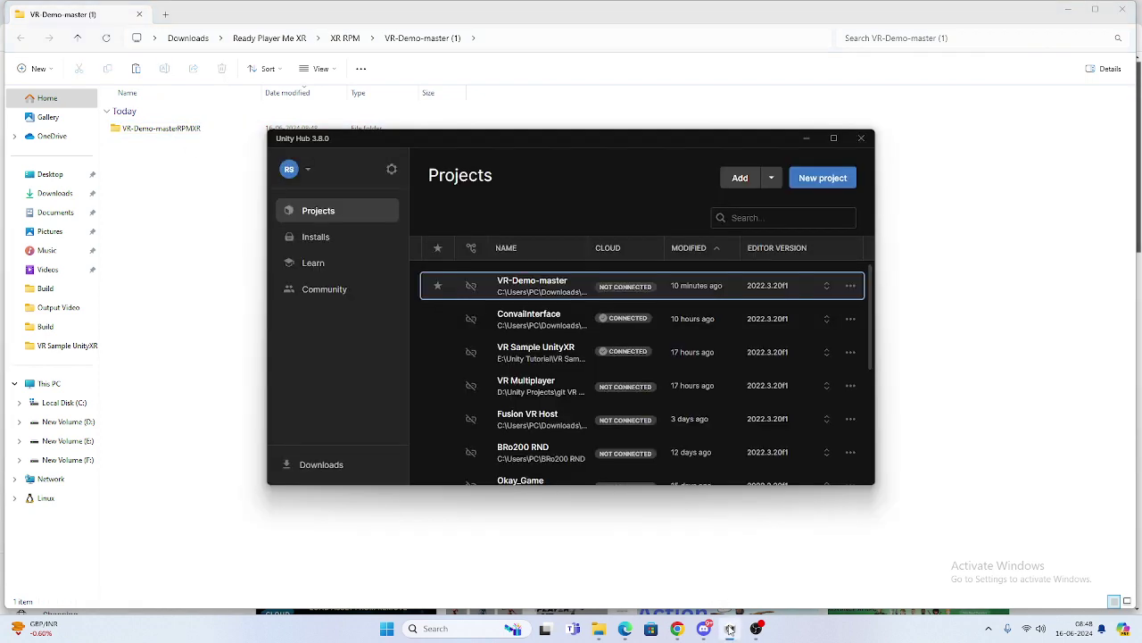
double_click(502, 249)
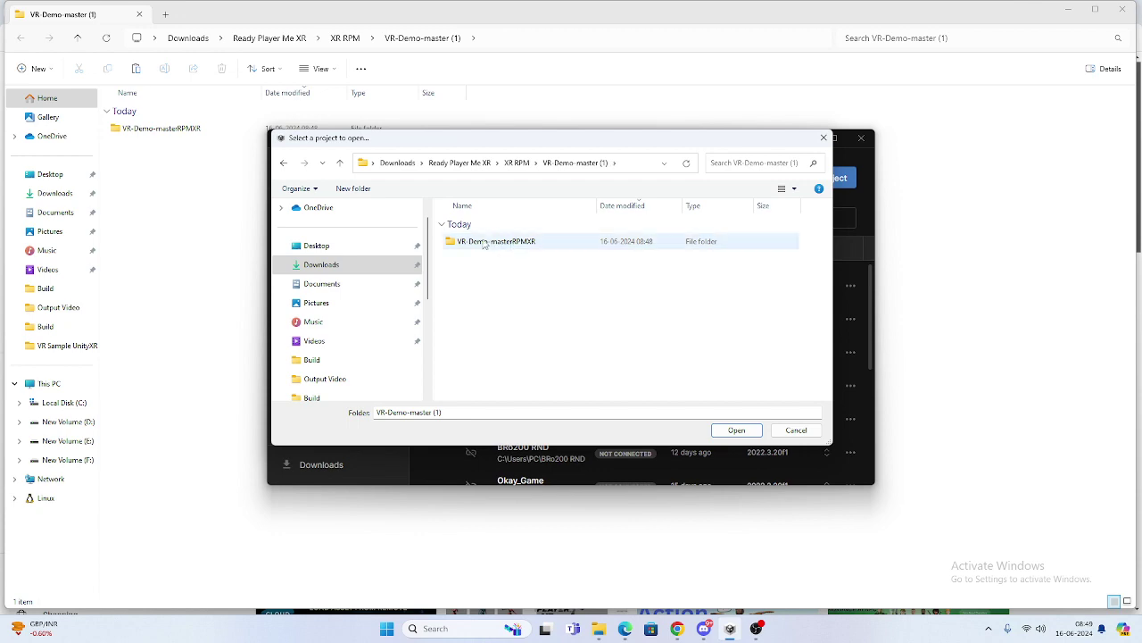
click(466, 248)
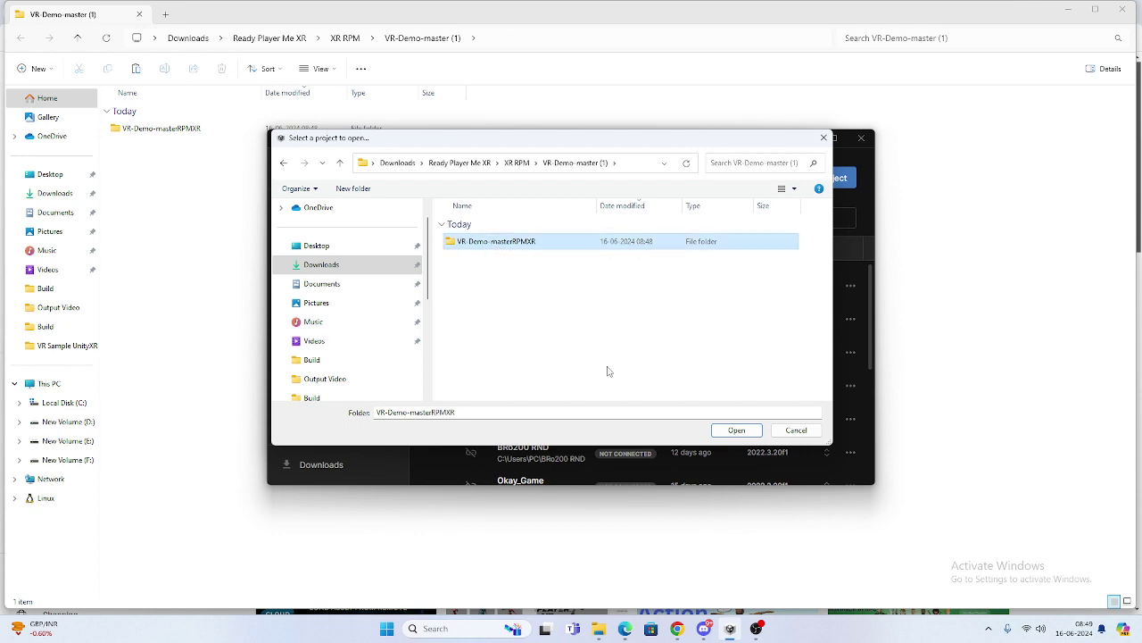
click(735, 431)
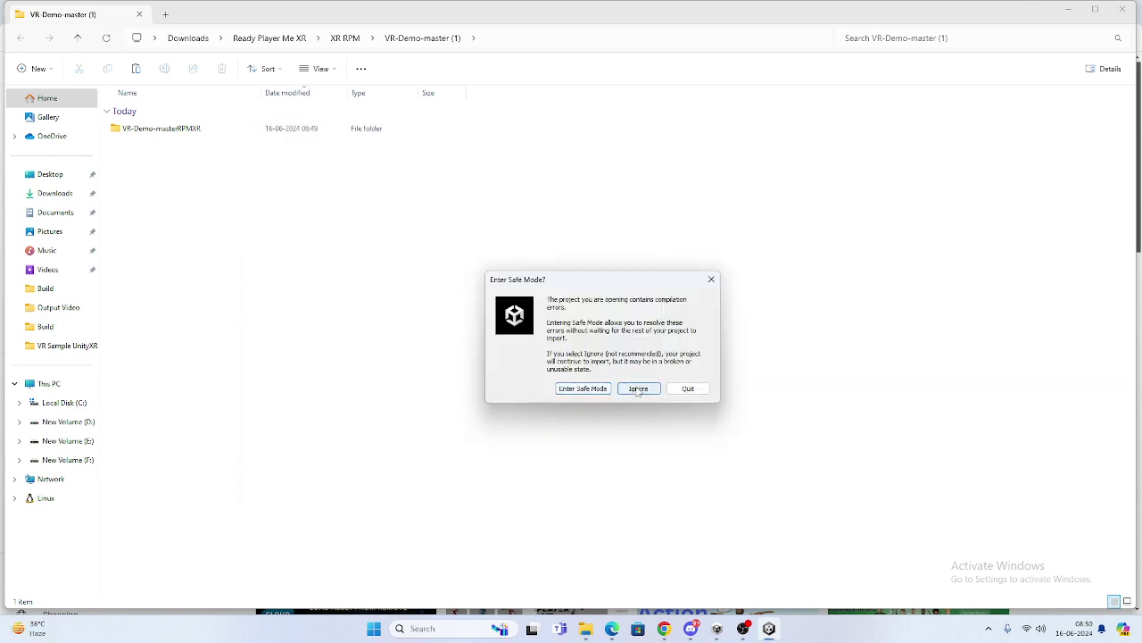
click(634, 390)
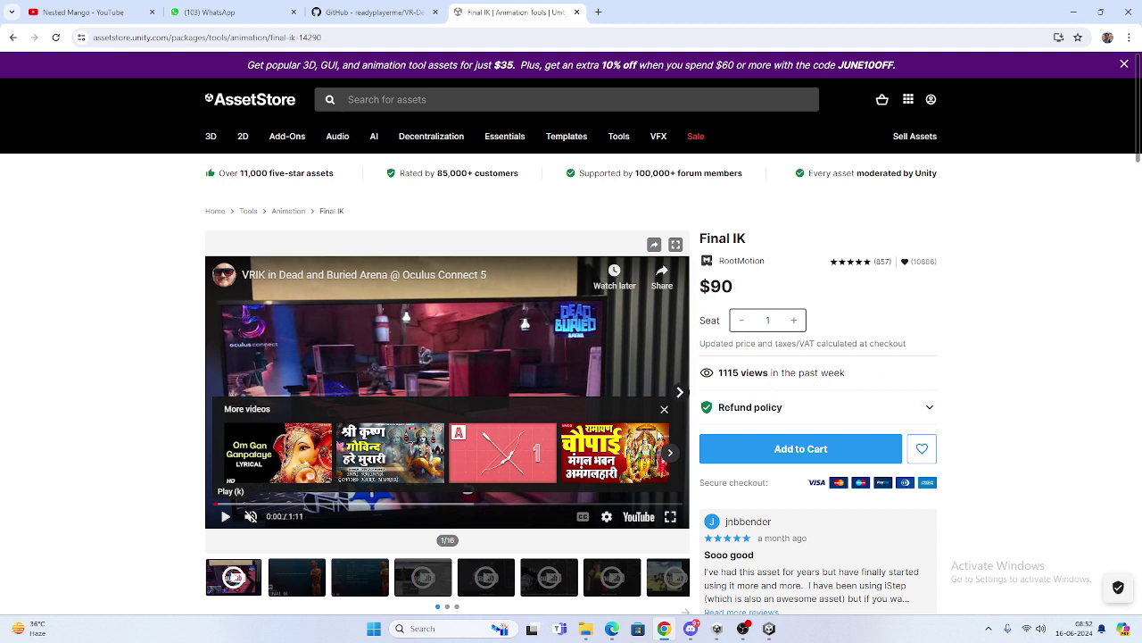
Step: Bring Unity forward and clear the error messages in the Console
click(768, 629)
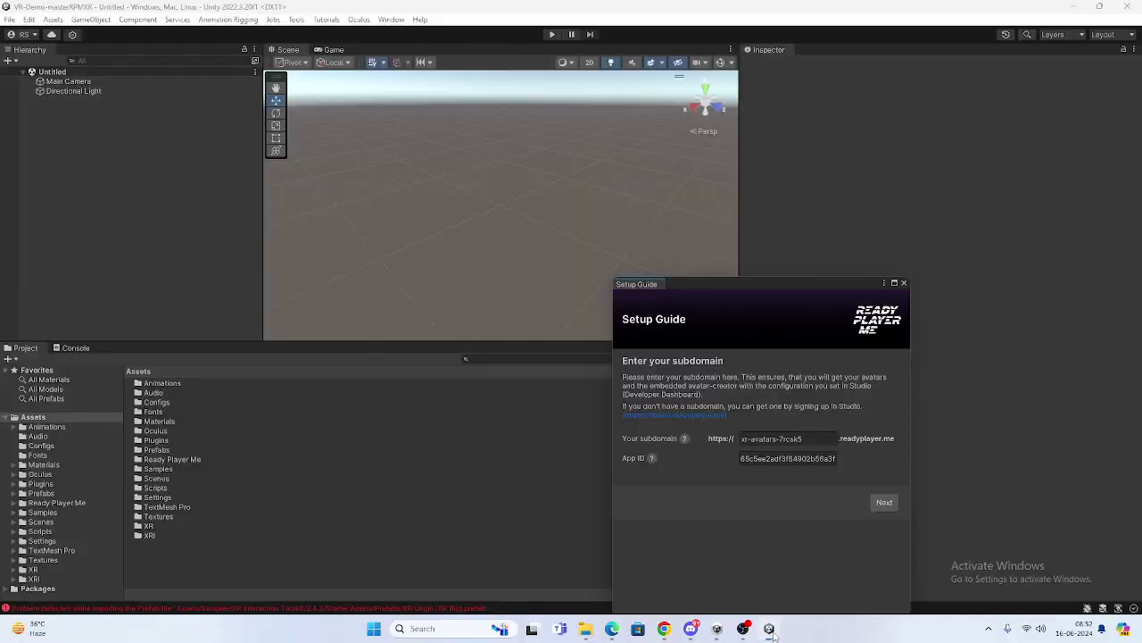
click(75, 348)
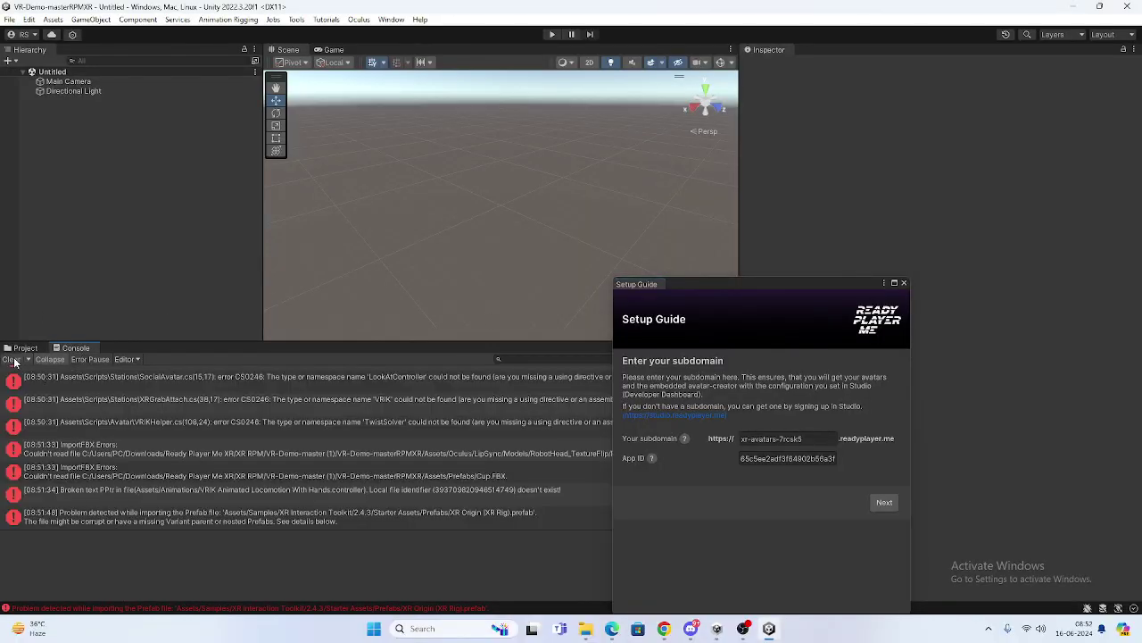
click(14, 361)
click(4, 359)
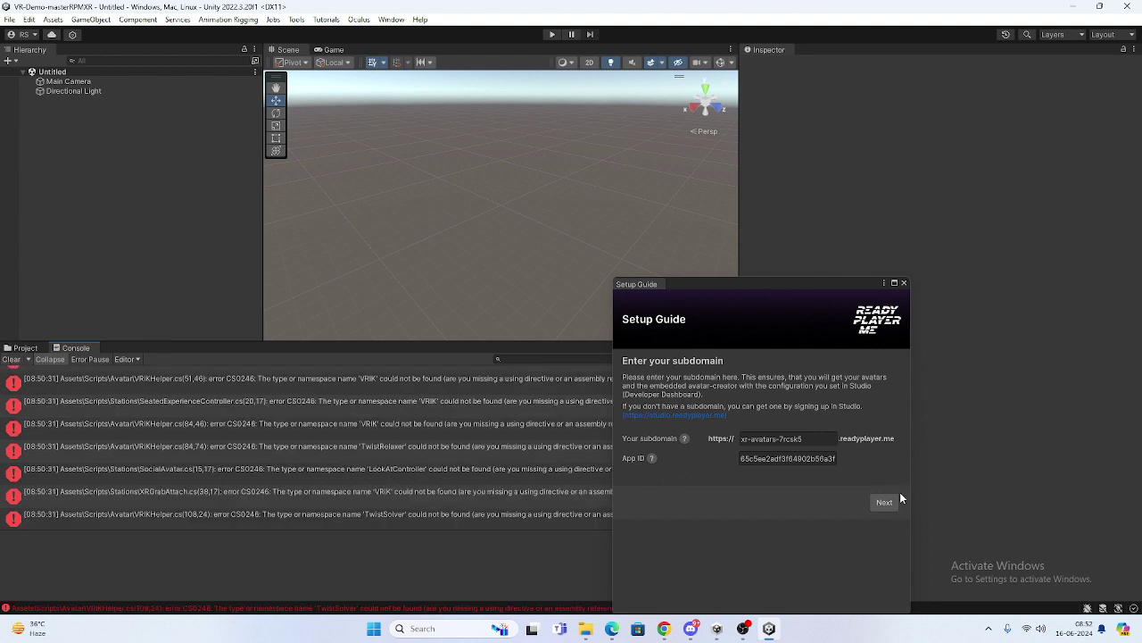
Step: Finish the Ready Player Me setup guide with the subdomain and close the Integration Guide
click(777, 438)
click(883, 502)
click(872, 503)
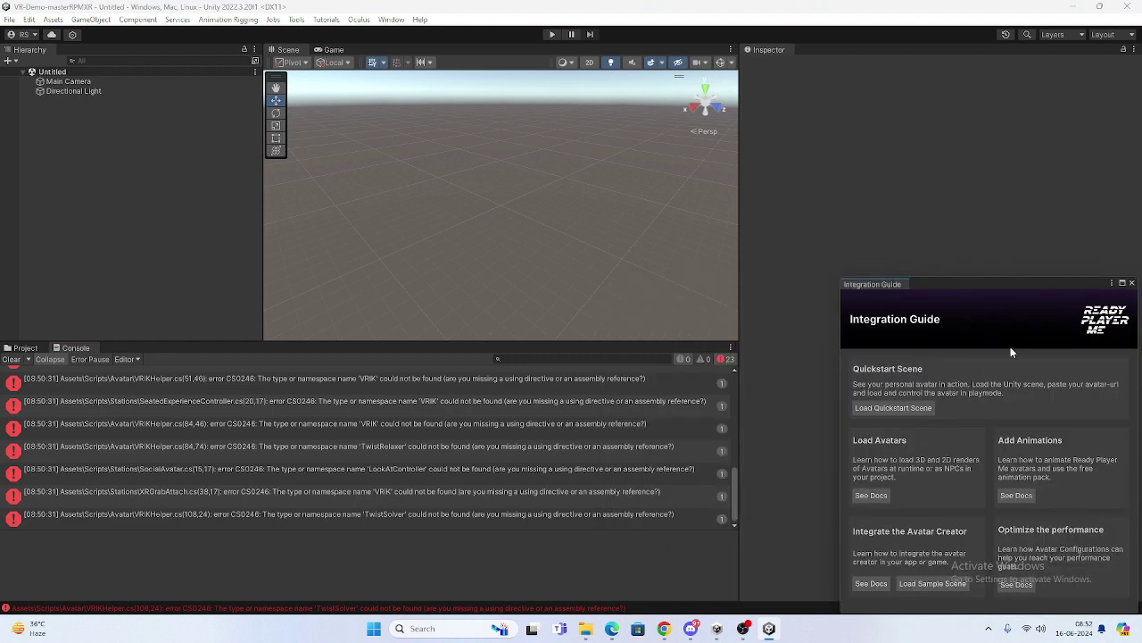
click(1131, 283)
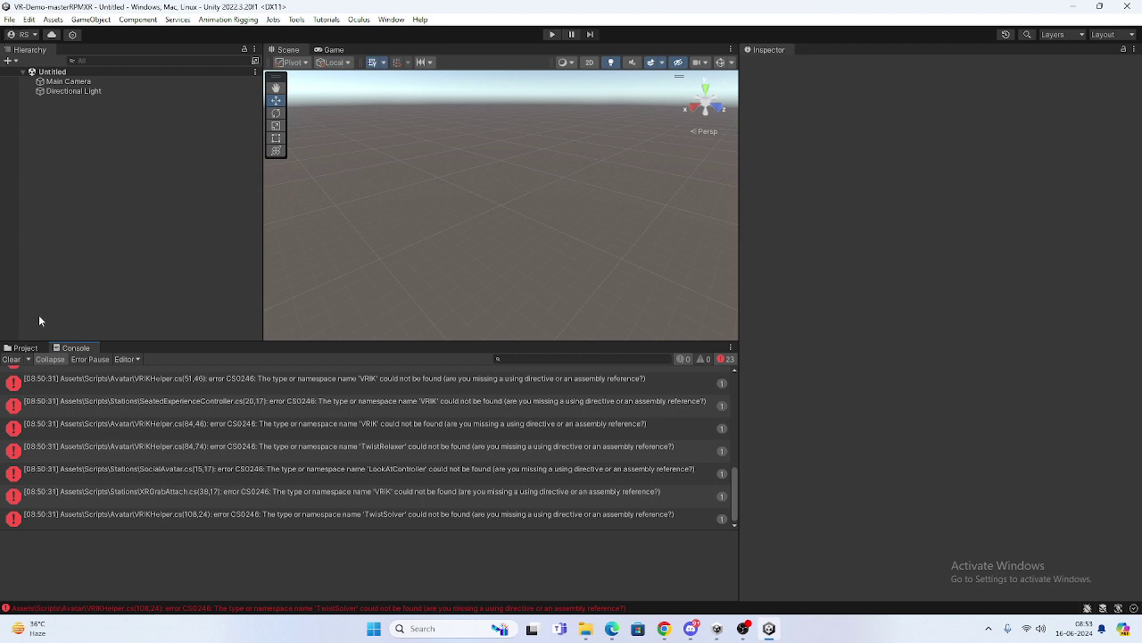
Step: Import the Final IK custom package into Assets, including its Plugins folder
click(27, 348)
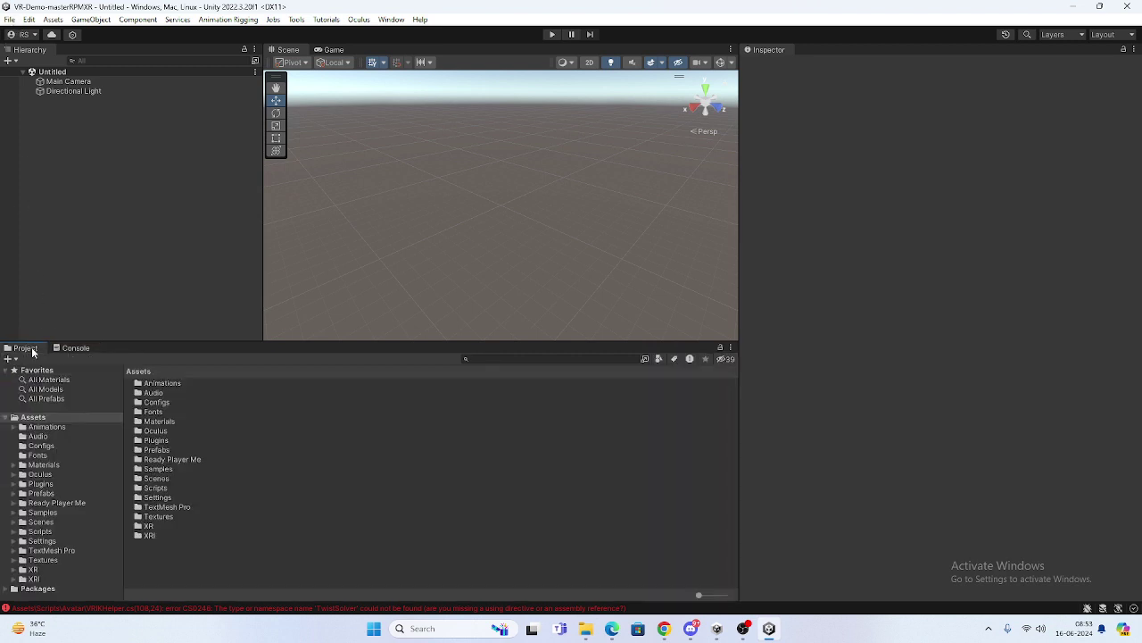
click(40, 416)
right_click(50, 419)
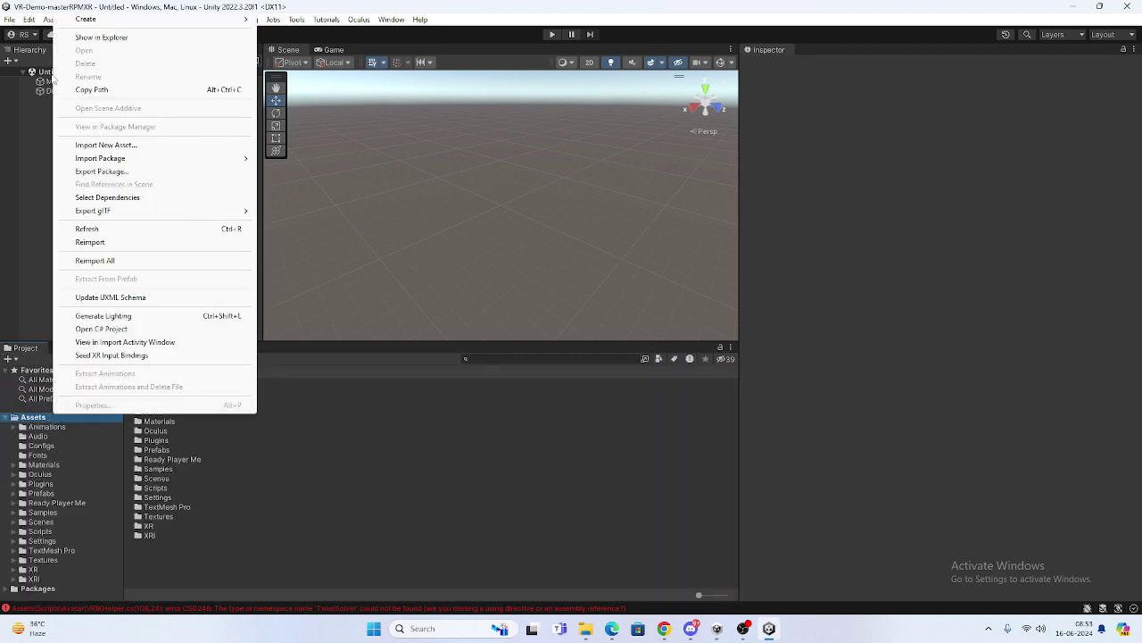
mouse_move(125, 161)
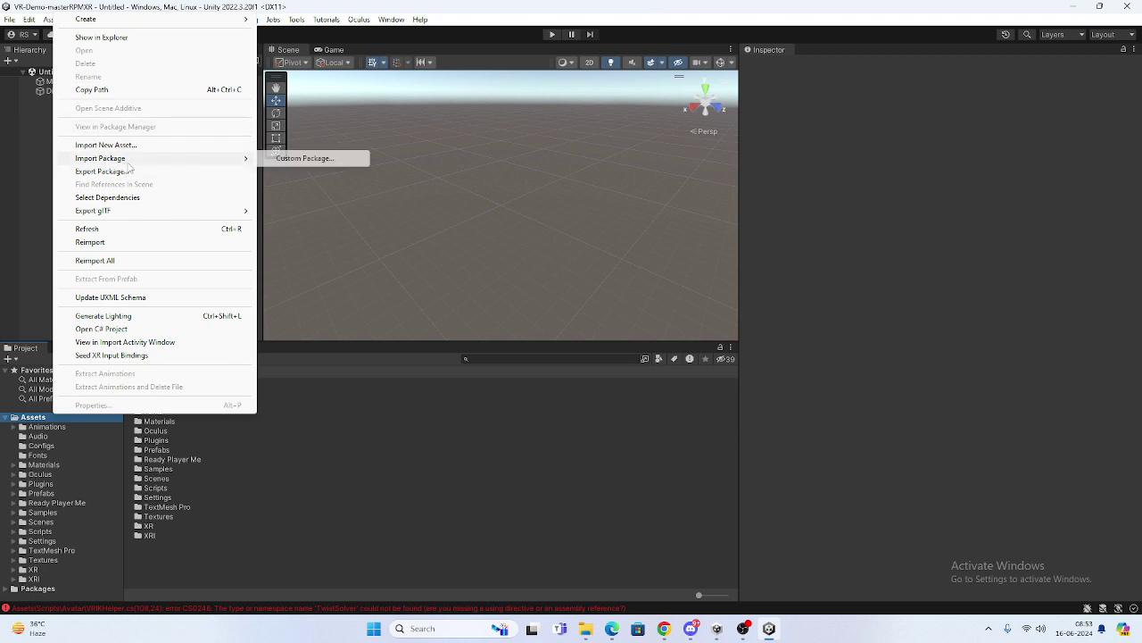
click(277, 159)
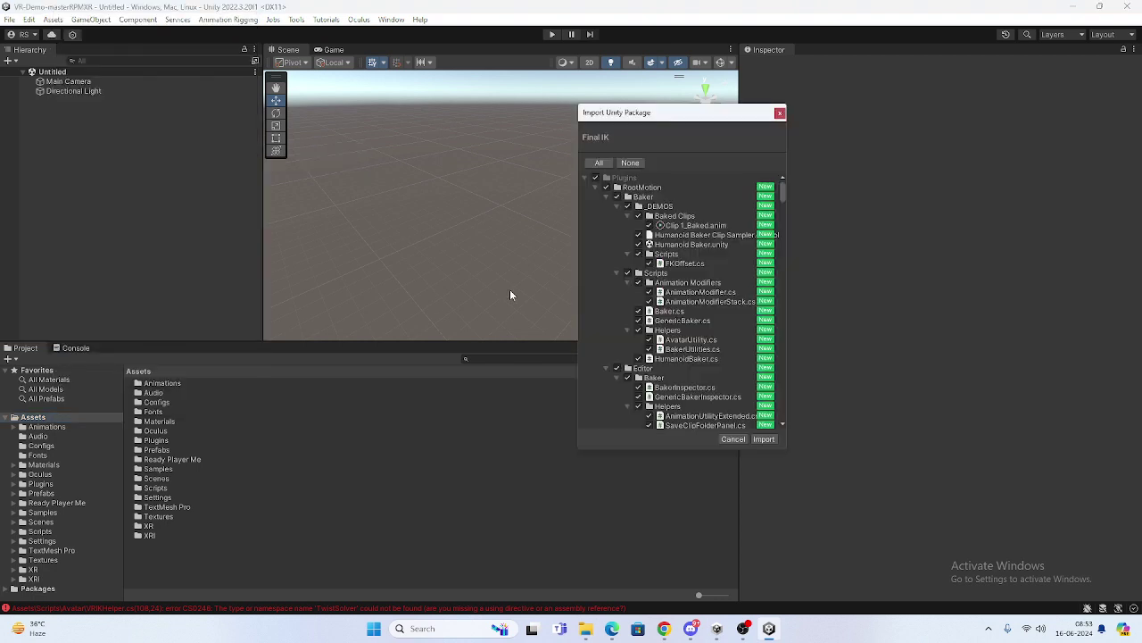
click(583, 181)
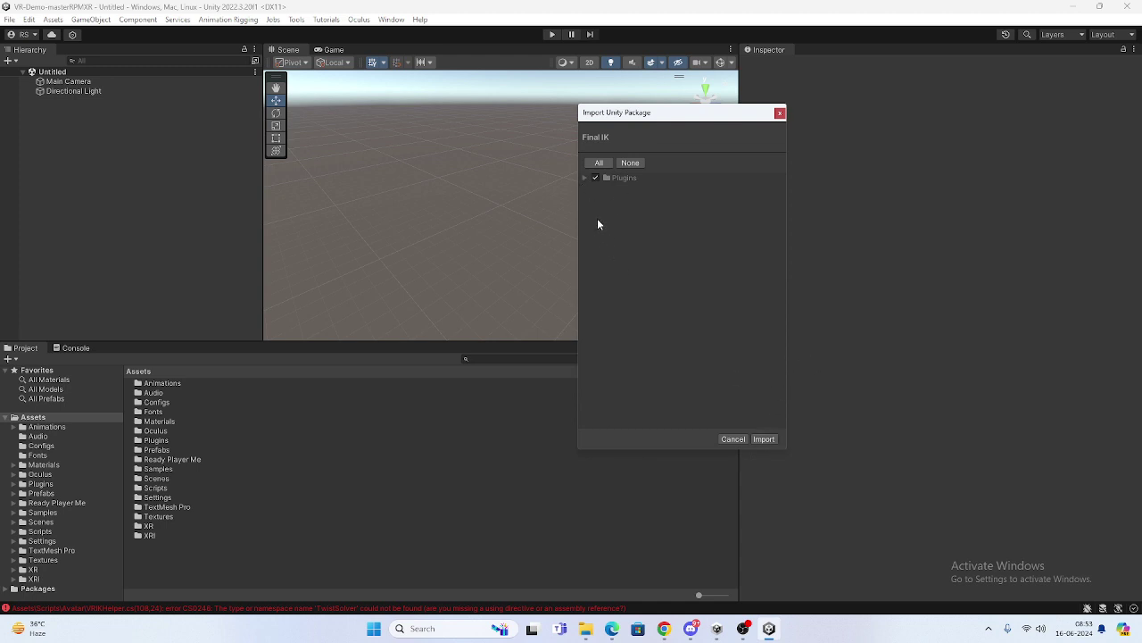
click(583, 177)
scroll(697, 293, down, 5)
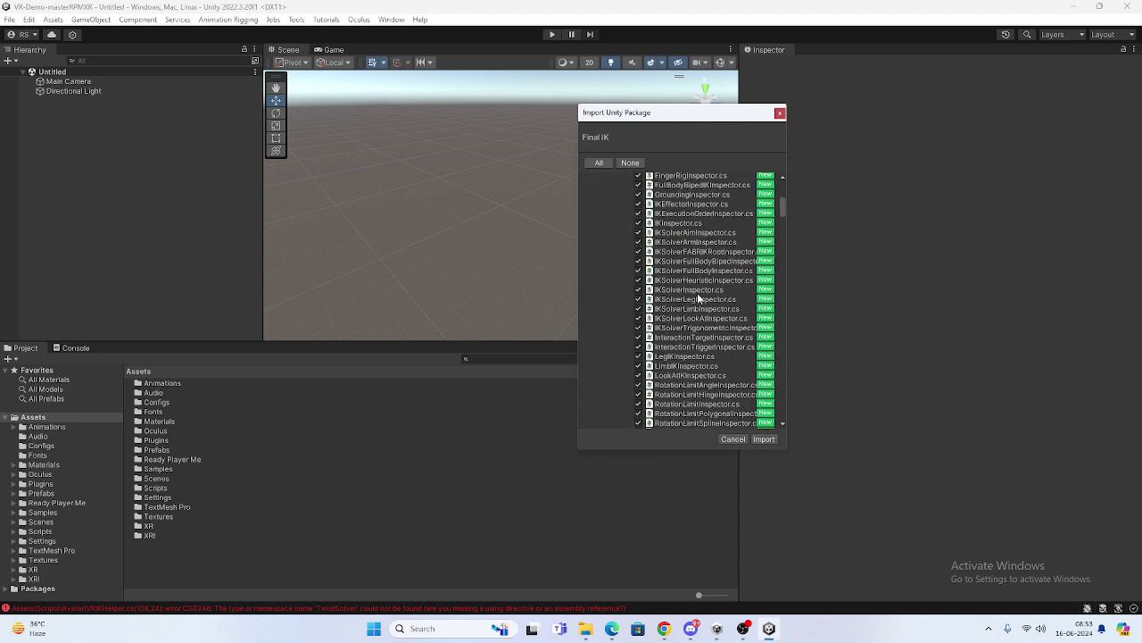
scroll(699, 304, down, 5)
scroll(700, 321, down, 5)
scroll(703, 339, down, 5)
scroll(704, 360, down, 5)
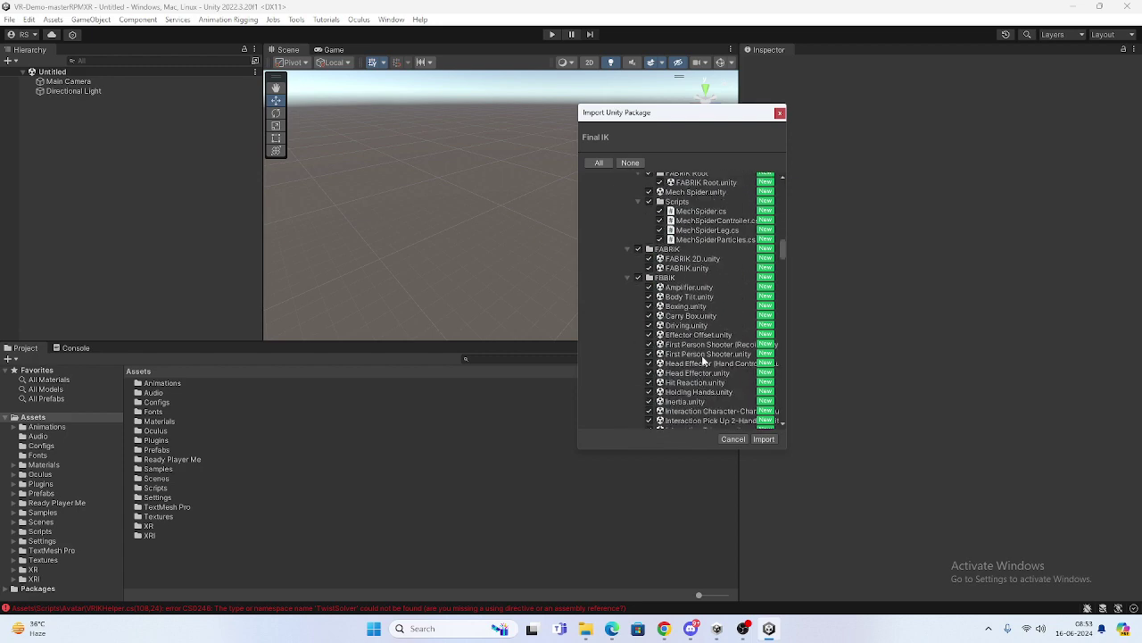
scroll(700, 361, down, 5)
scroll(687, 365, down, 5)
scroll(696, 410, down, 5)
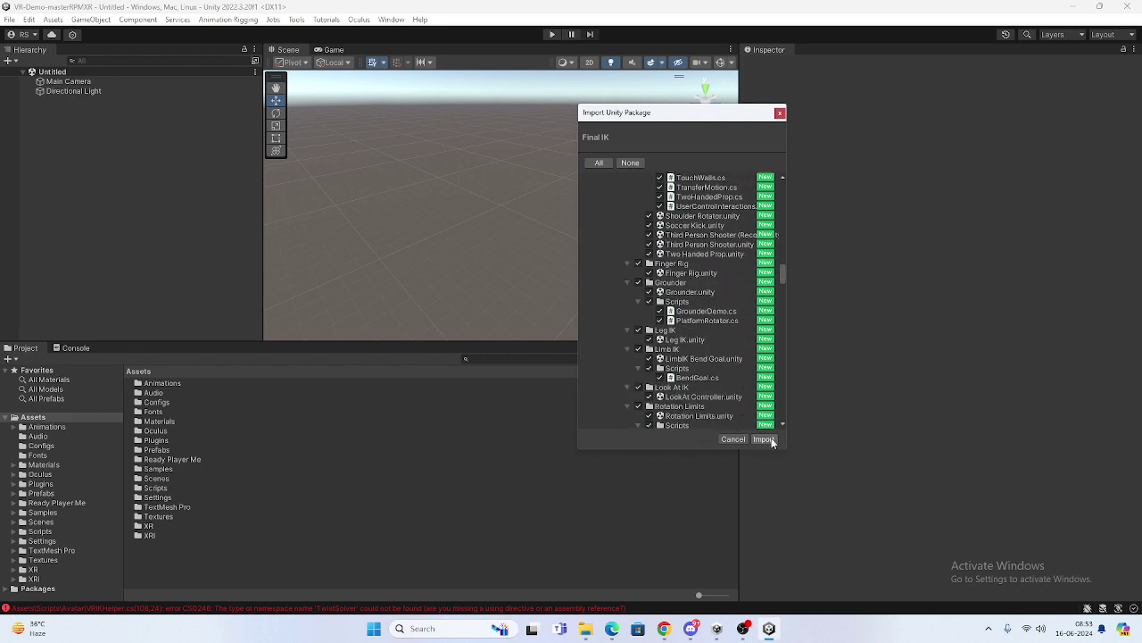
click(764, 439)
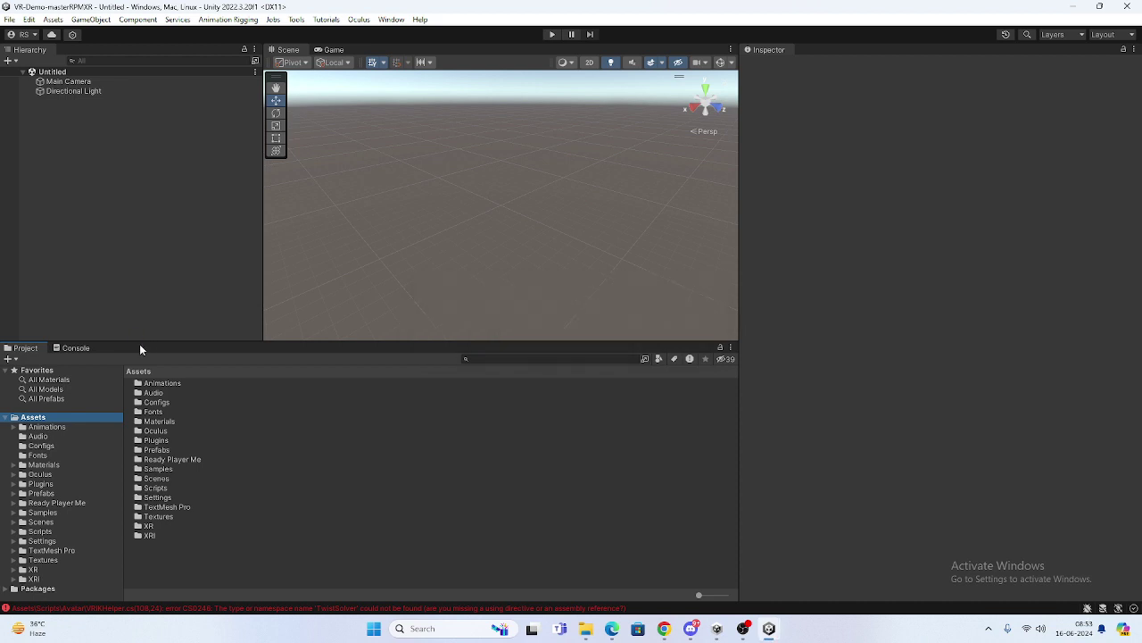
Step: Clear the prefab import errors in the Console and open the Assets > Scenes folder
click(41, 484)
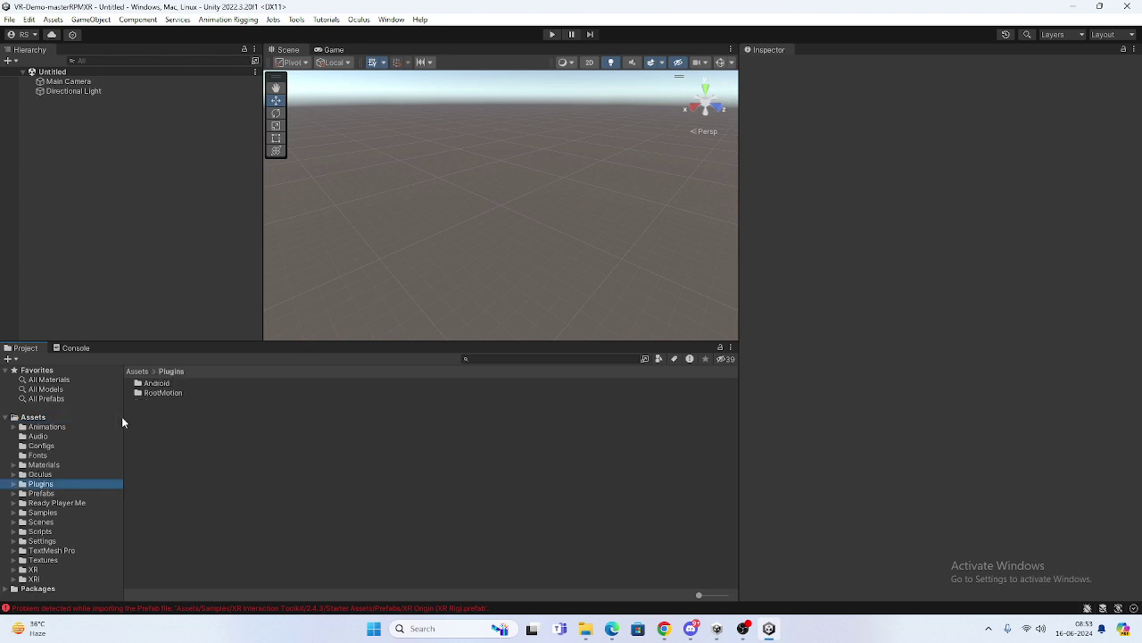
click(76, 349)
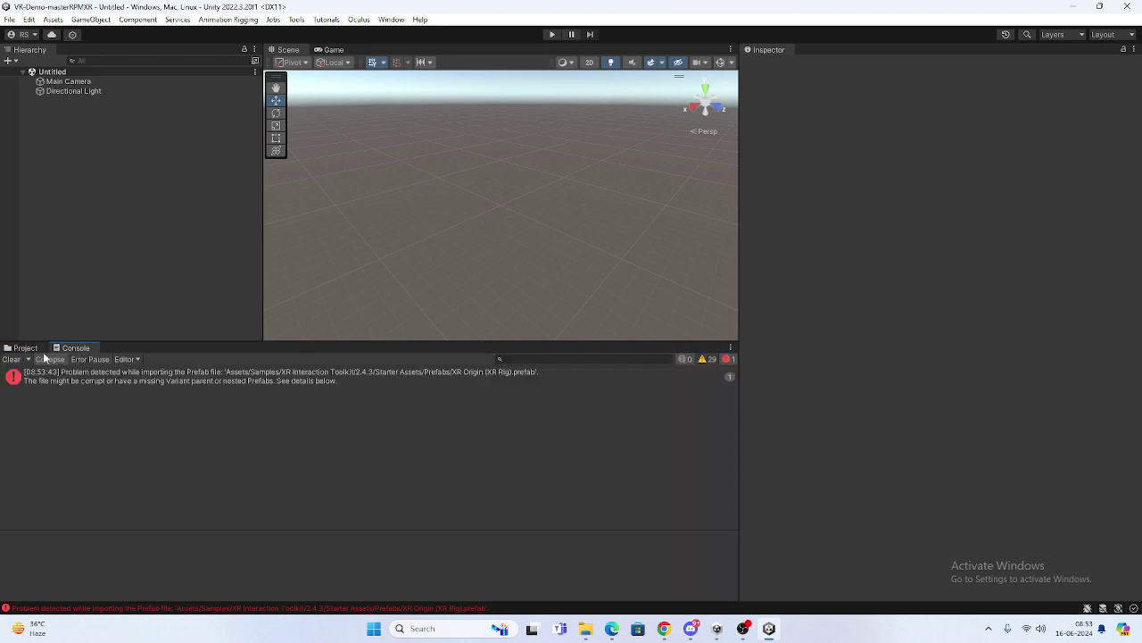
click(11, 358)
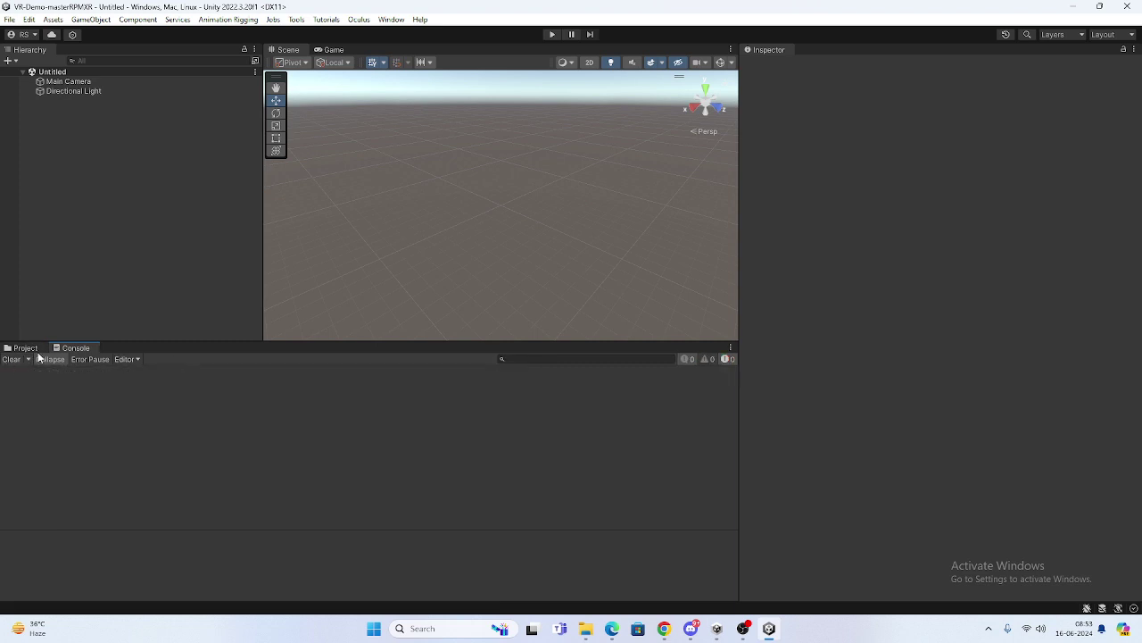
click(25, 348)
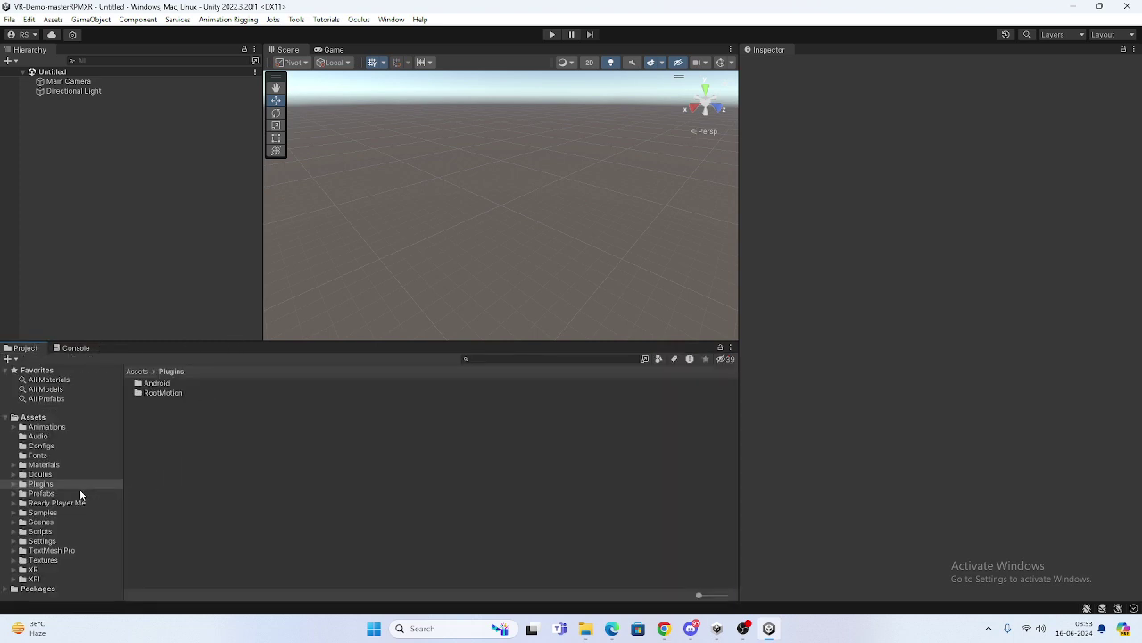
click(58, 516)
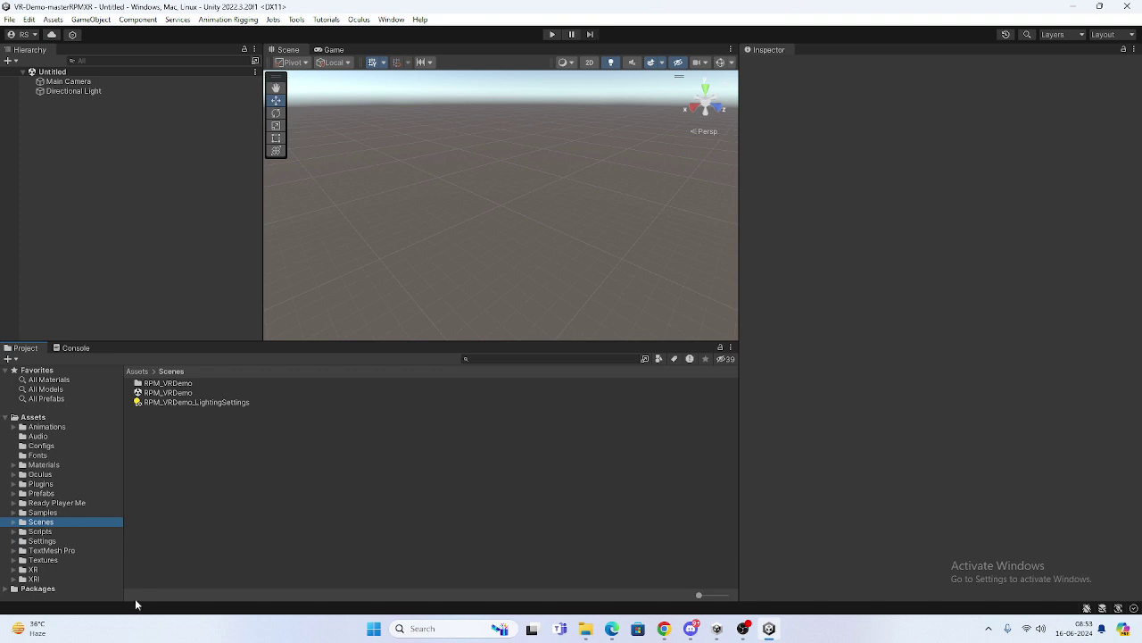
Step: Open the RPM_VRDemo scene and orbit the view in to the avatar
double_click(166, 394)
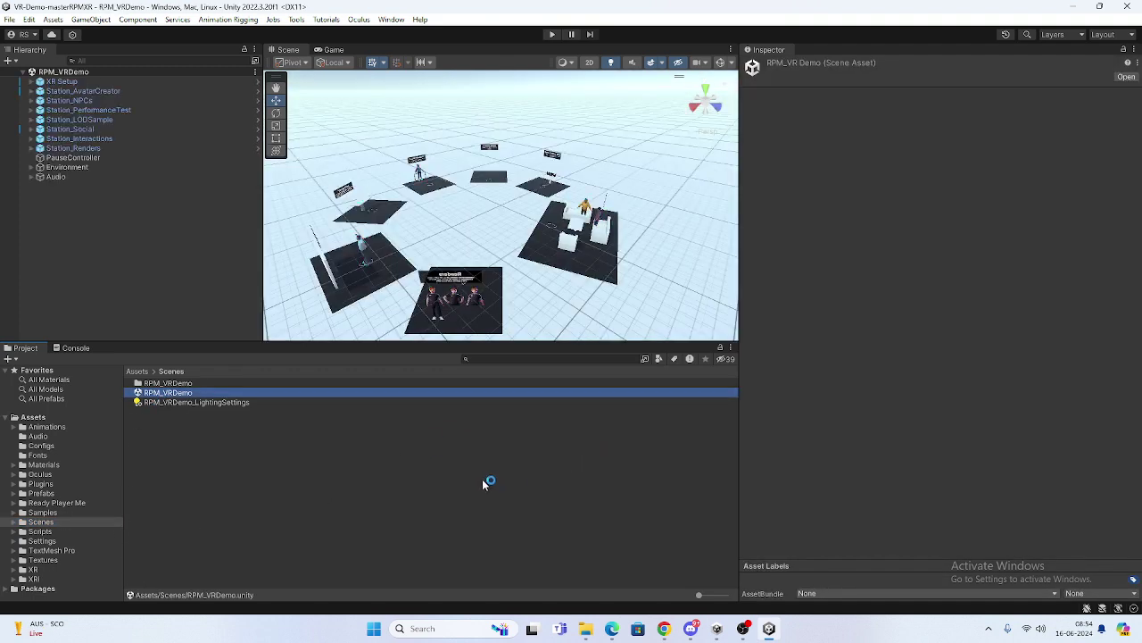
scroll(502, 235, up, 3)
scroll(303, 223, up, 3)
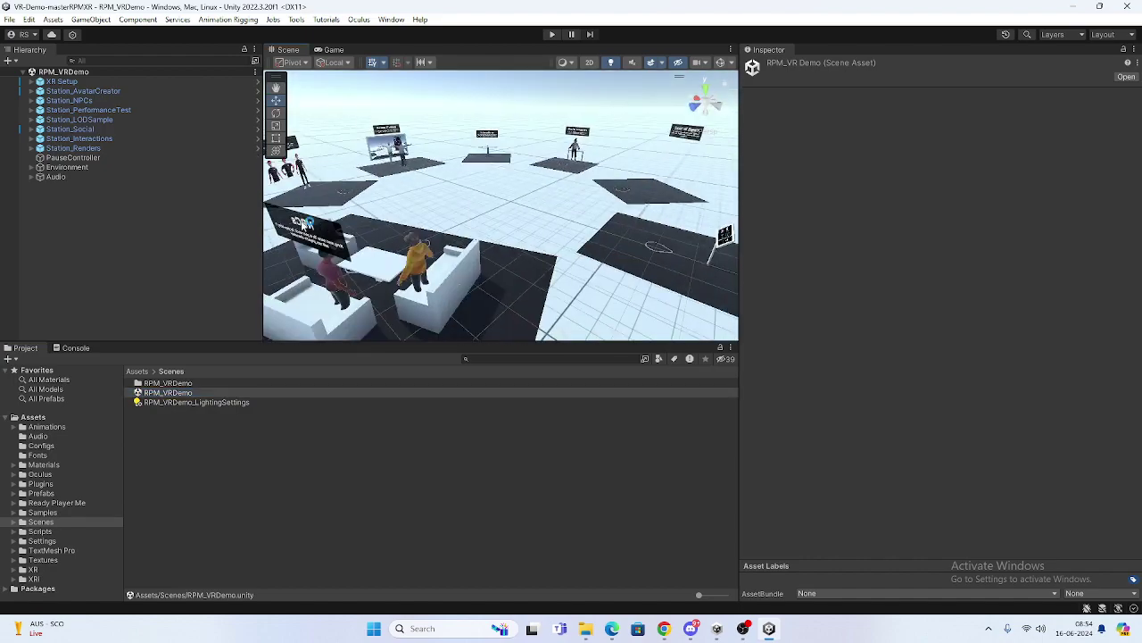
alt+drag(303, 223, 555, 153)
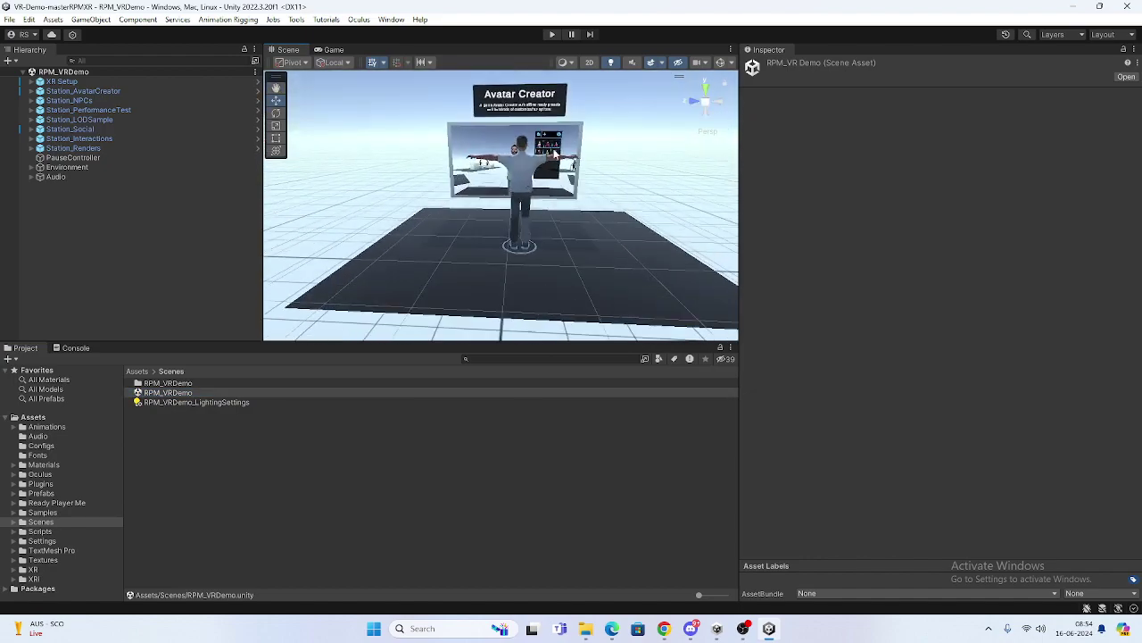
alt+drag(553, 154, 542, 165)
Step: Ping XR Setup's Height Calibrator, XR Origin and Avatar Data references, then select RPM_Template_Avatar_XR
click(542, 165)
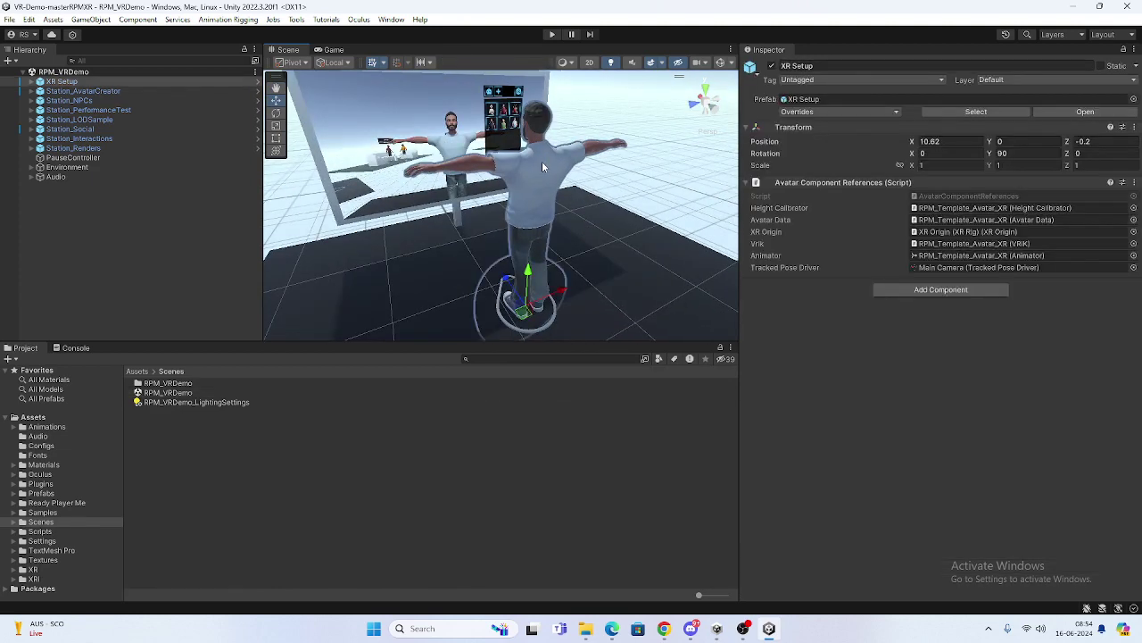
click(550, 159)
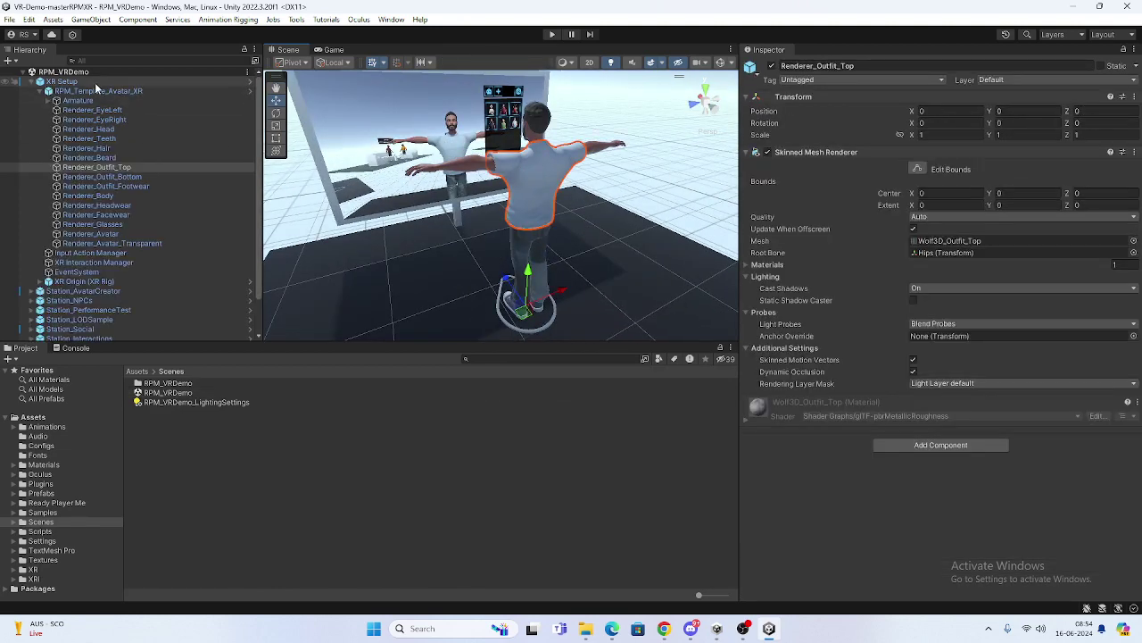
click(550, 160)
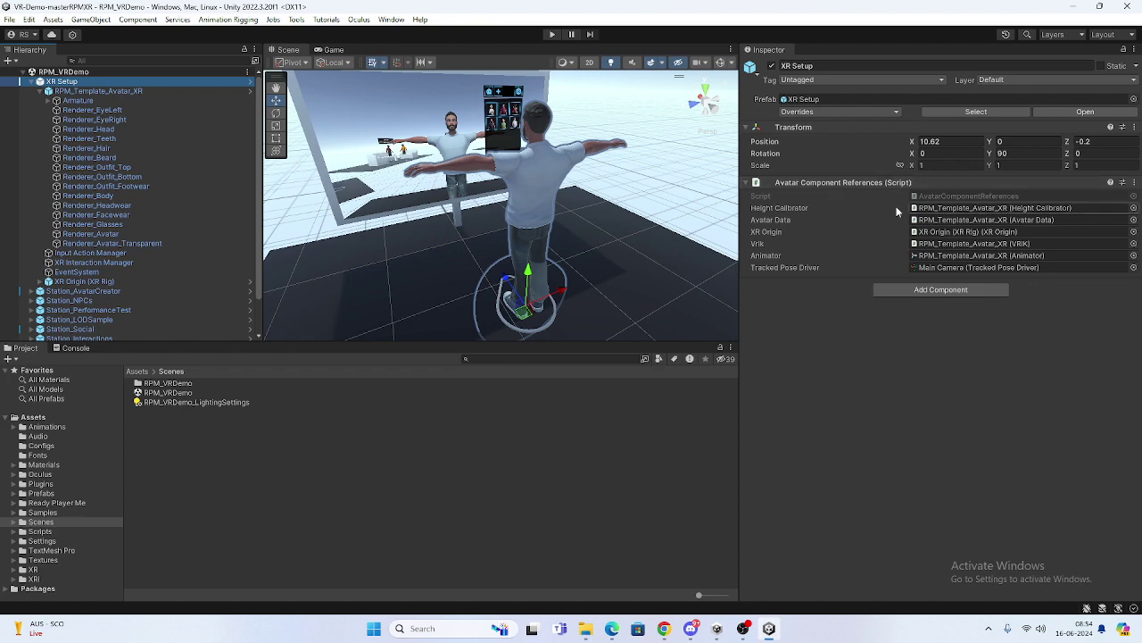
click(936, 210)
click(937, 231)
click(936, 219)
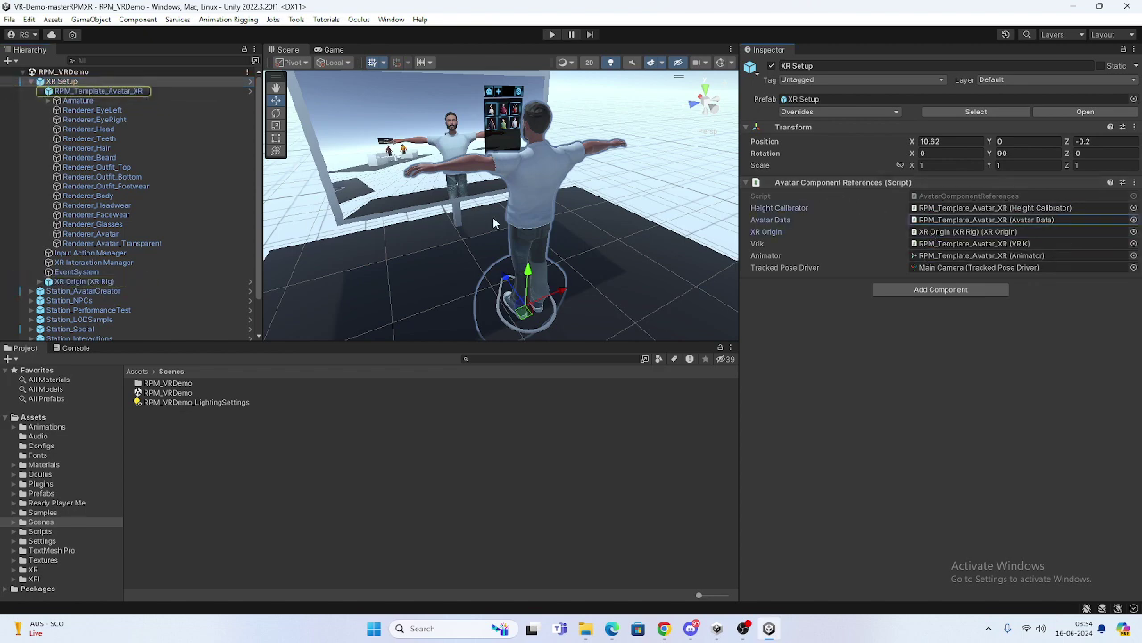
right_drag(517, 202, 571, 205)
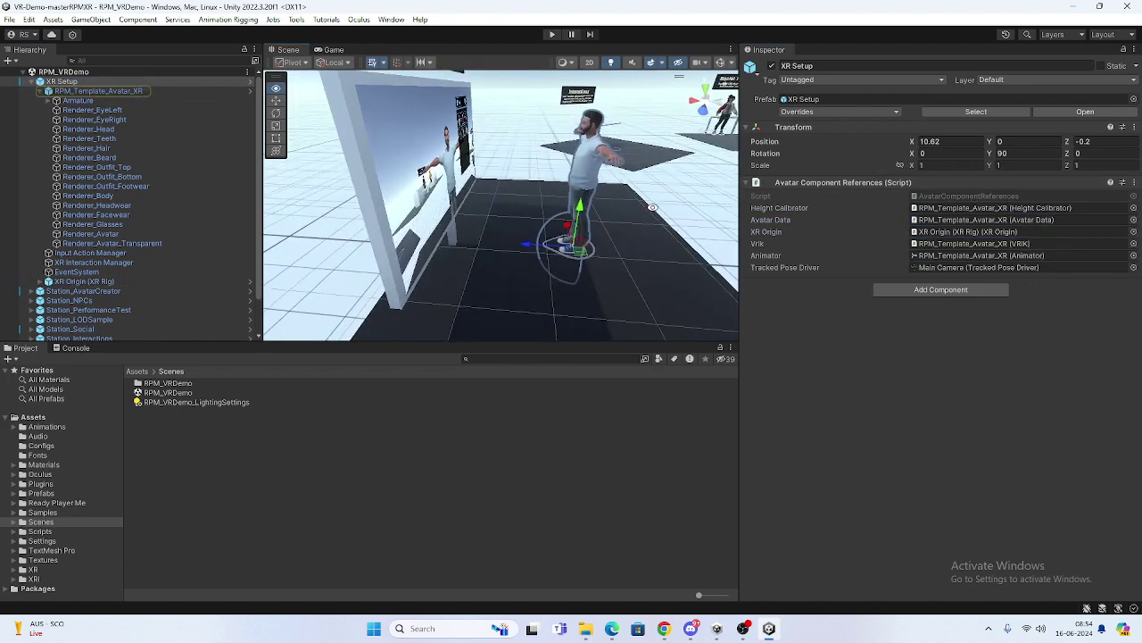
click(953, 212)
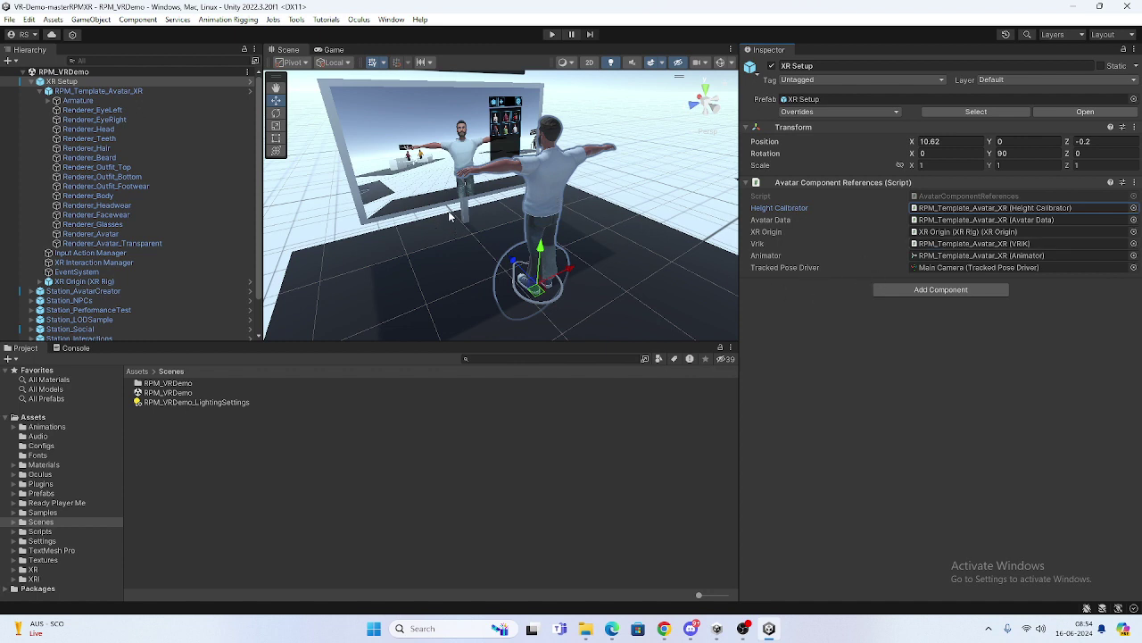
click(93, 93)
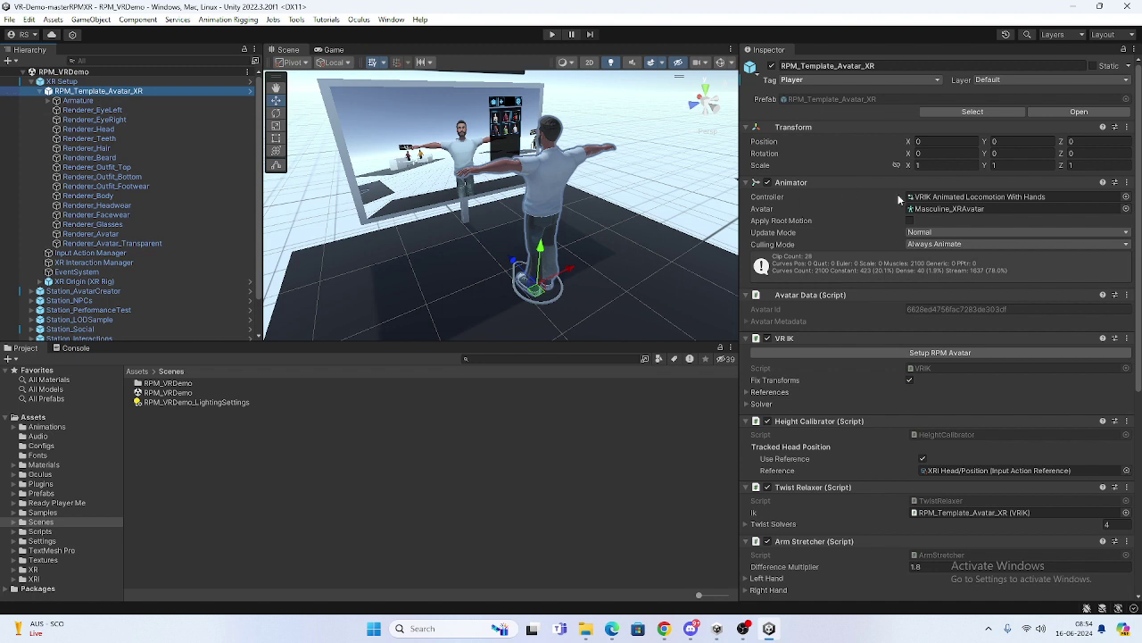
Step: Ping the VRIK Animated Locomotion With Hands controller, then run Setup RPM Avatar on VR IK
click(949, 197)
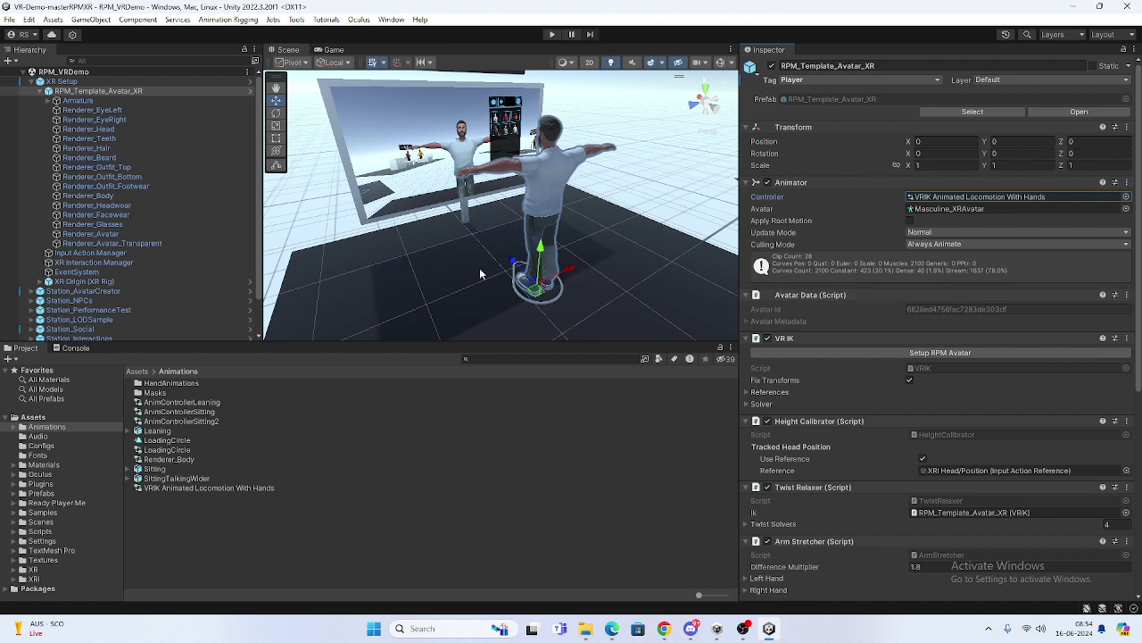
scroll(830, 312, down, 1)
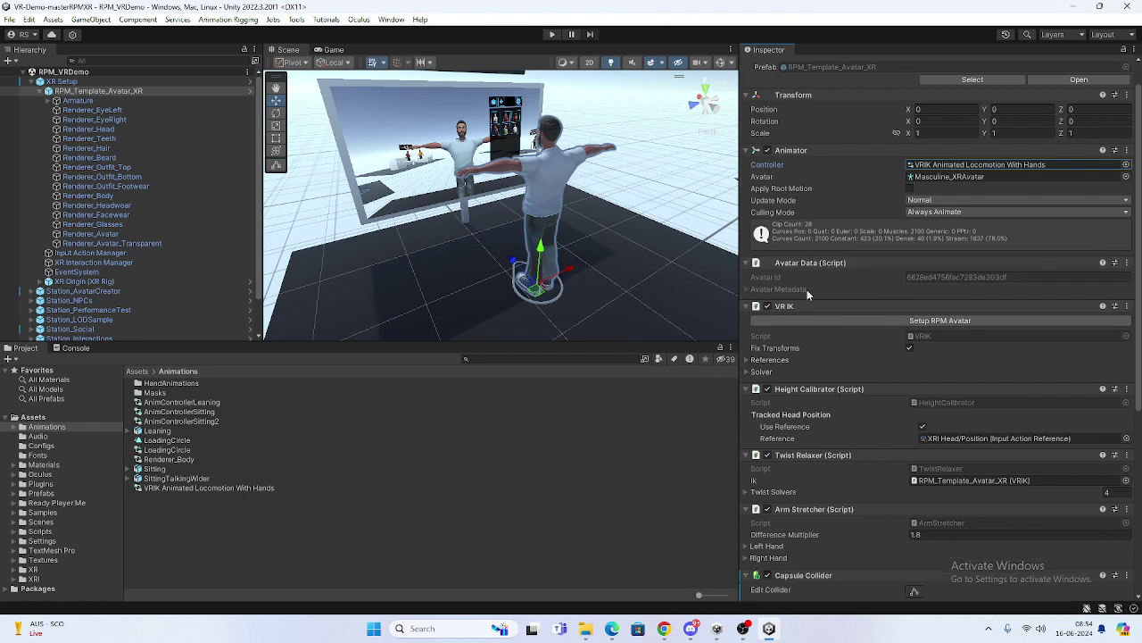
click(148, 90)
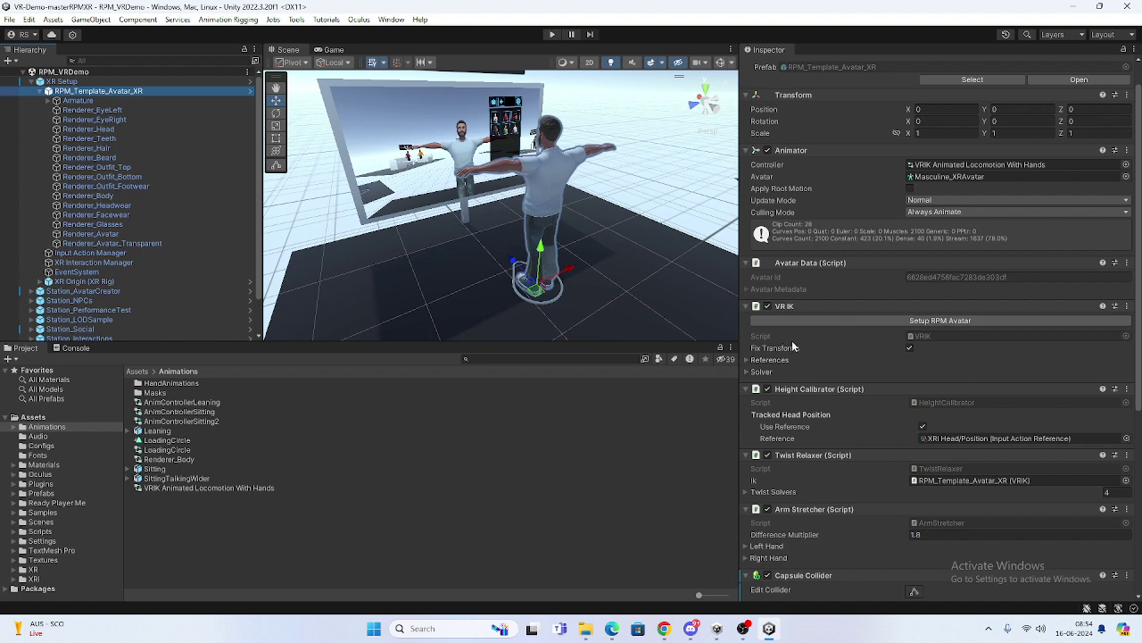
click(848, 325)
click(862, 321)
click(915, 325)
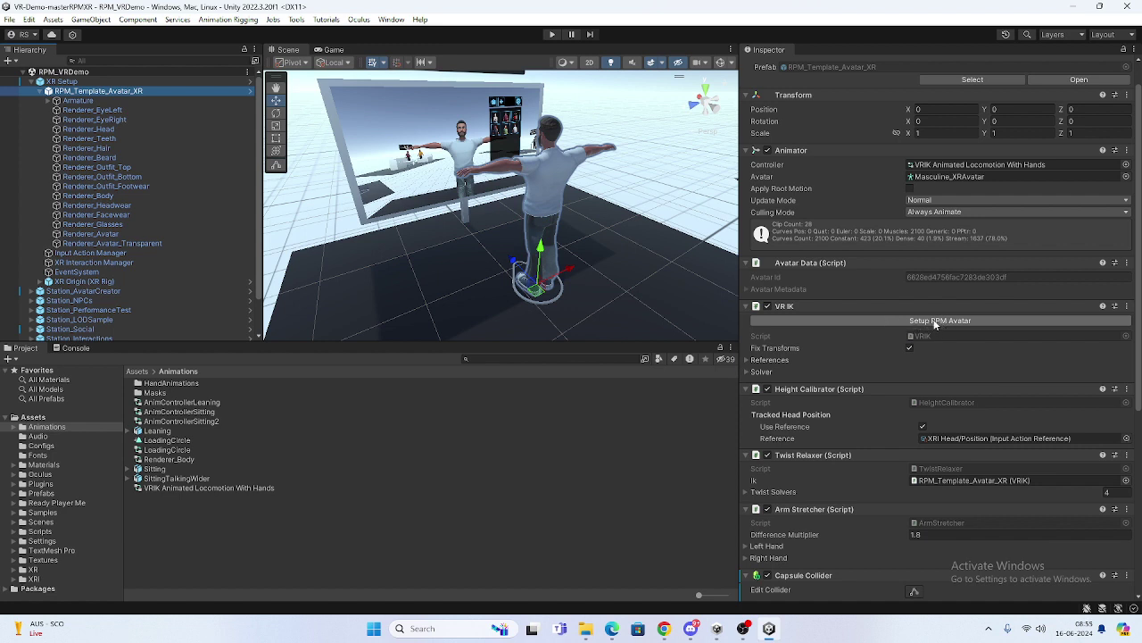
Step: Ping the VR IK references: root, Hips pelvis, LeftArm, RightForeArm, LeftLeg and RightUpLeg
click(752, 361)
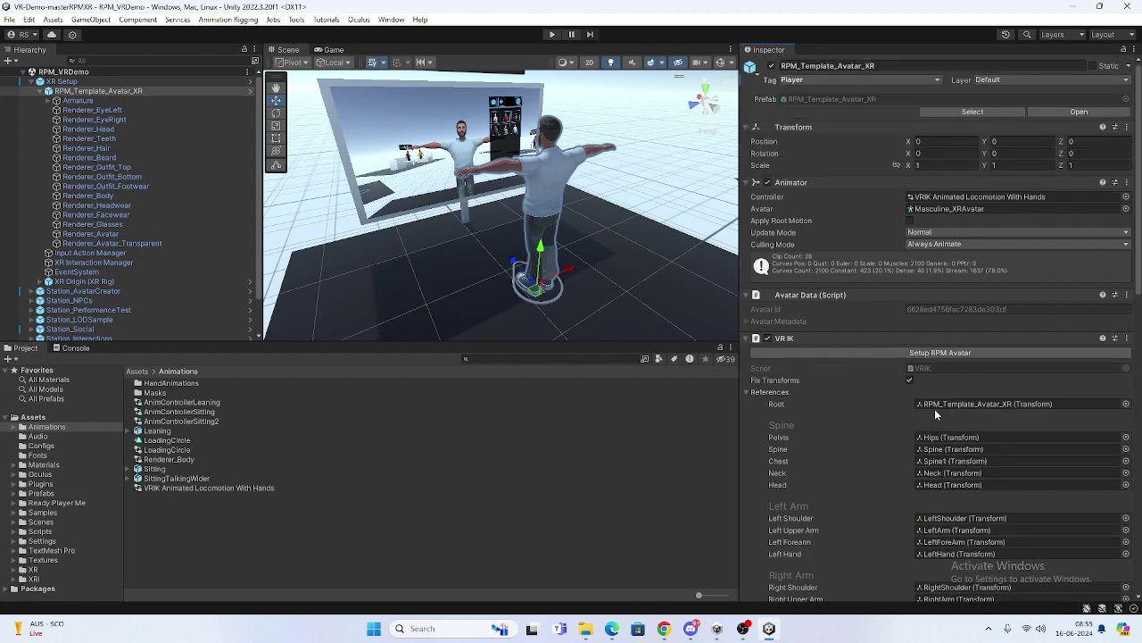
scroll(945, 401, down, 3)
scroll(945, 401, down, 2)
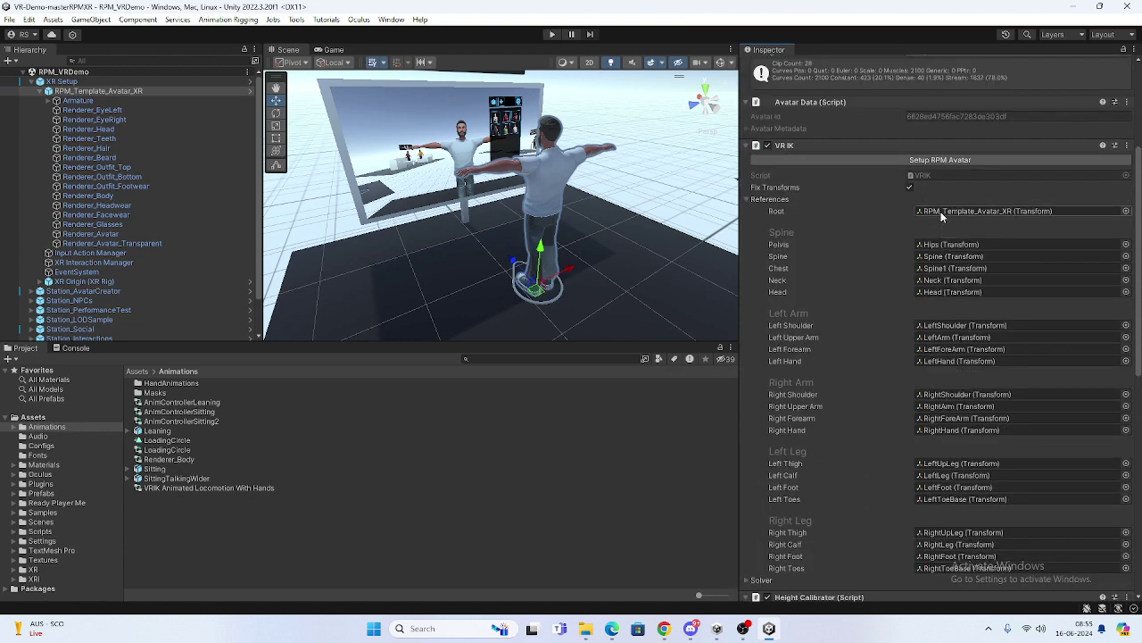
click(944, 212)
click(942, 245)
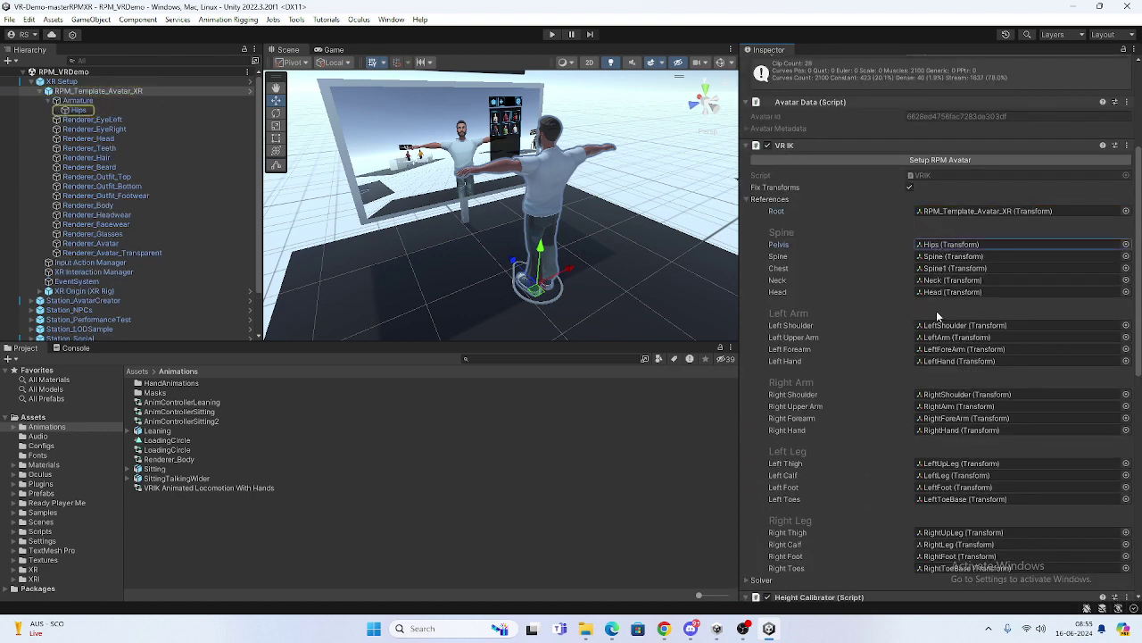
click(942, 338)
click(945, 418)
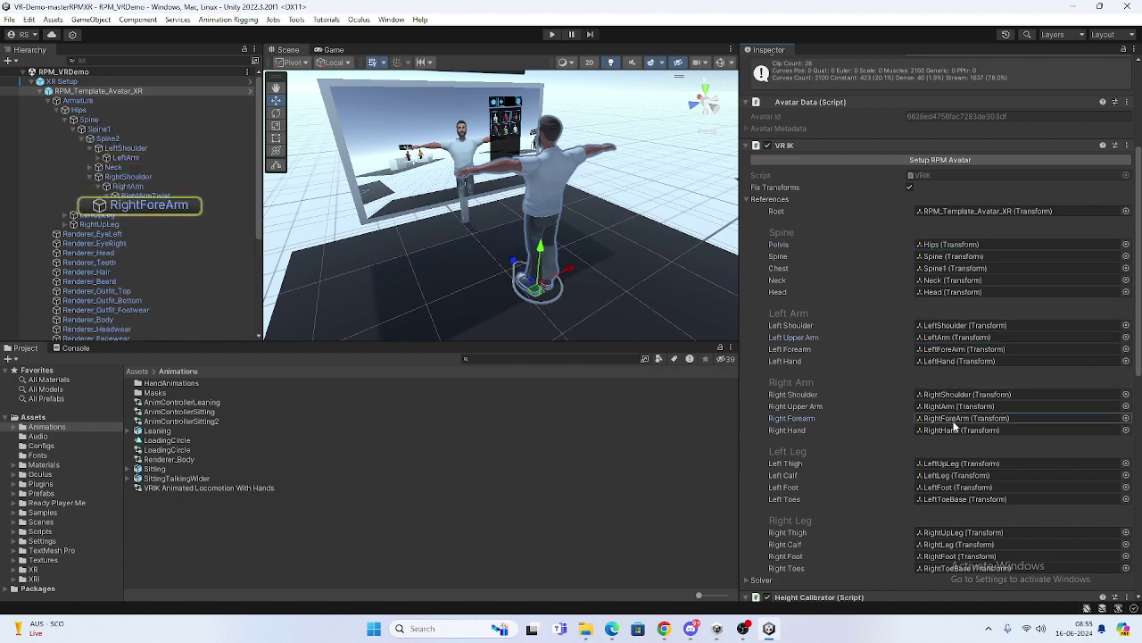
click(955, 475)
click(961, 530)
Step: Expand the VR IK Solver to show IK Position Weight 1 and Plant Feet enabled
scroll(989, 439, down, 2)
scroll(989, 441, down, 2)
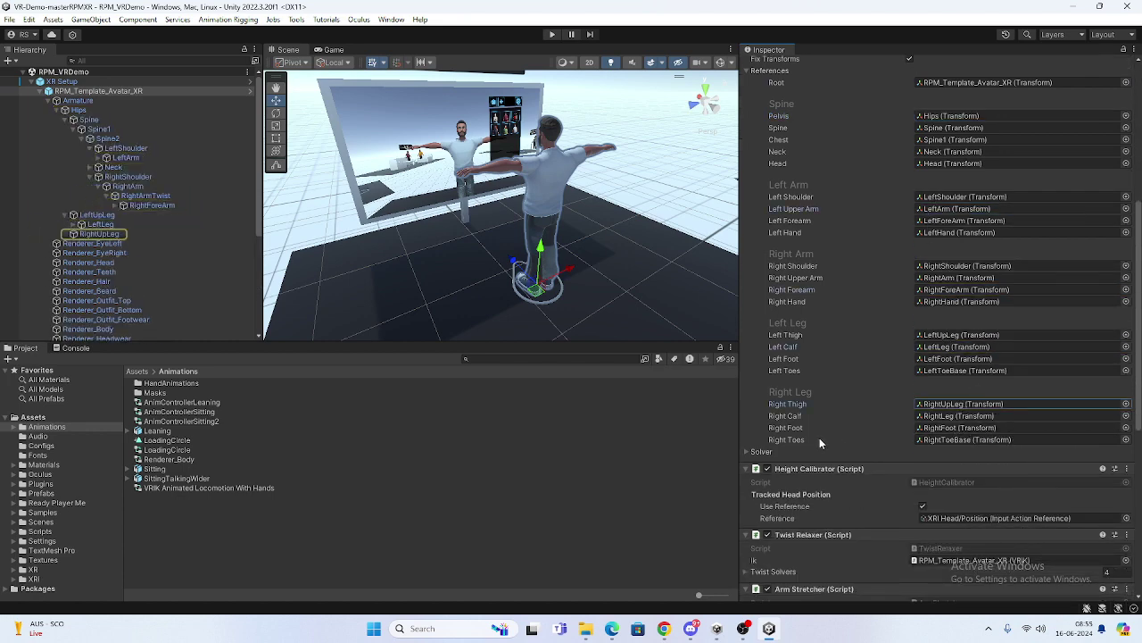
click(754, 453)
scroll(861, 410, down, 5)
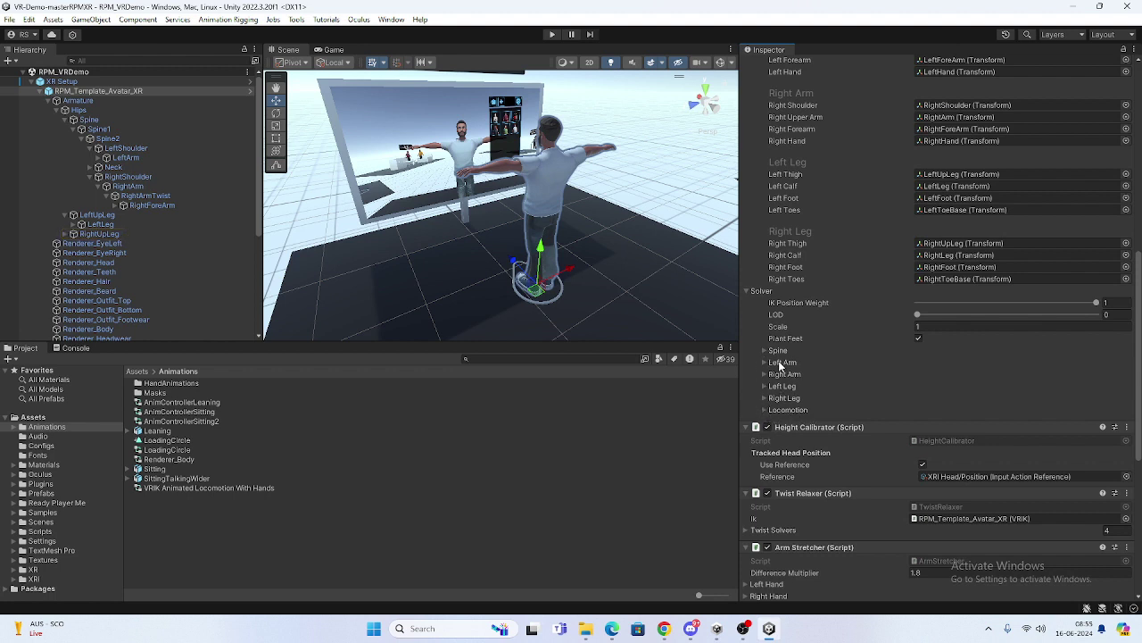
Step: Check that the Left Arm target is LeftHandTrackerIK and inspect that object's transform
click(764, 363)
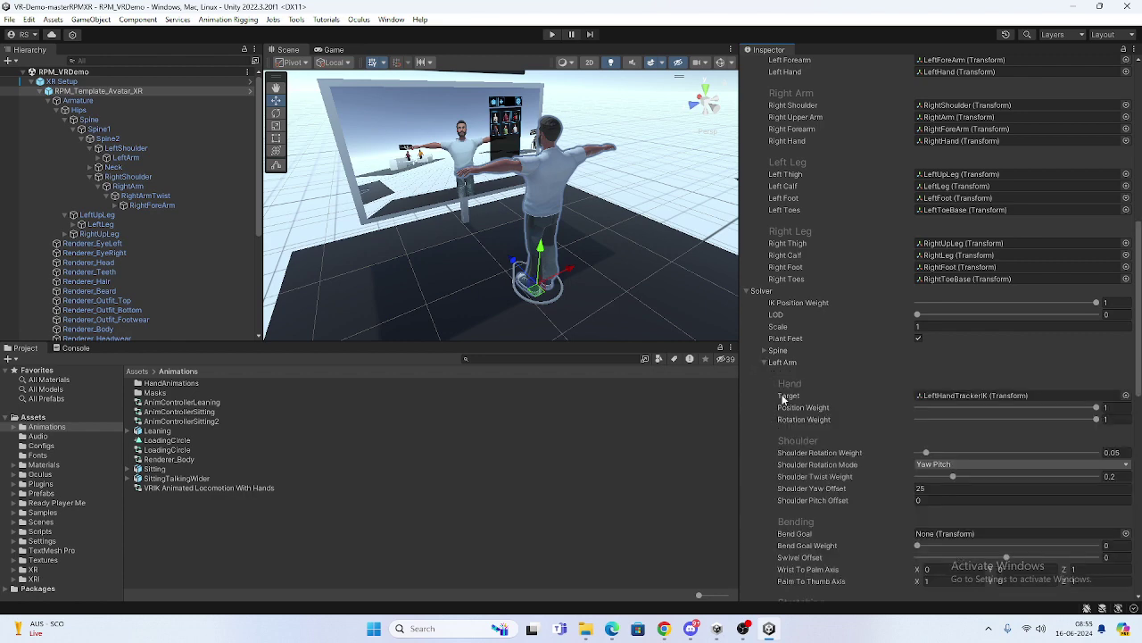
scroll(783, 399, down, 4)
click(789, 236)
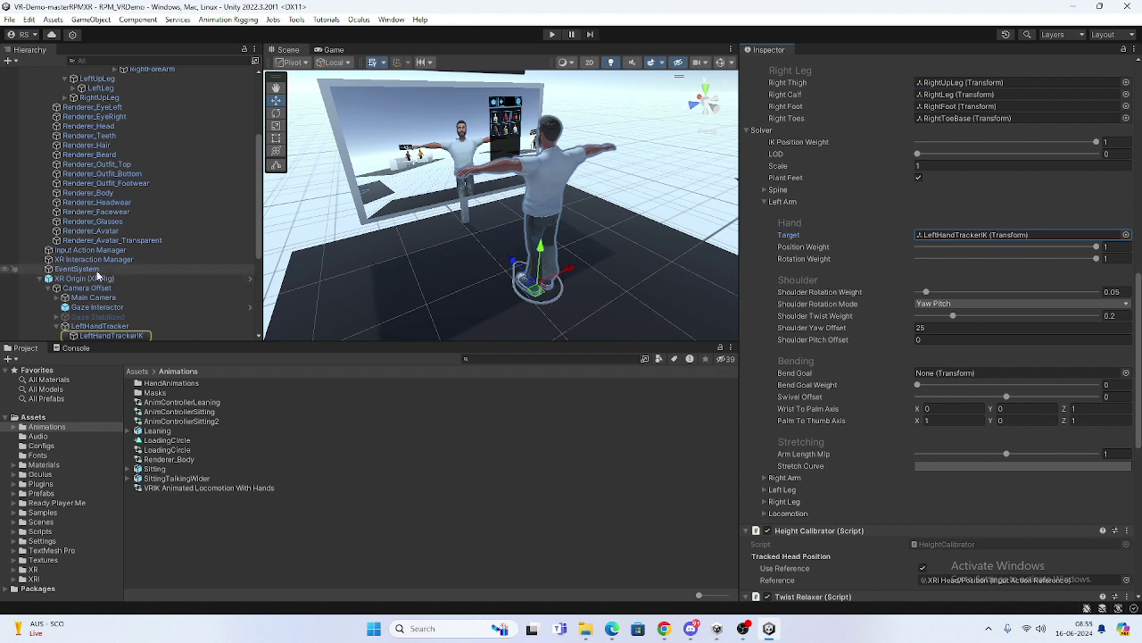
click(960, 235)
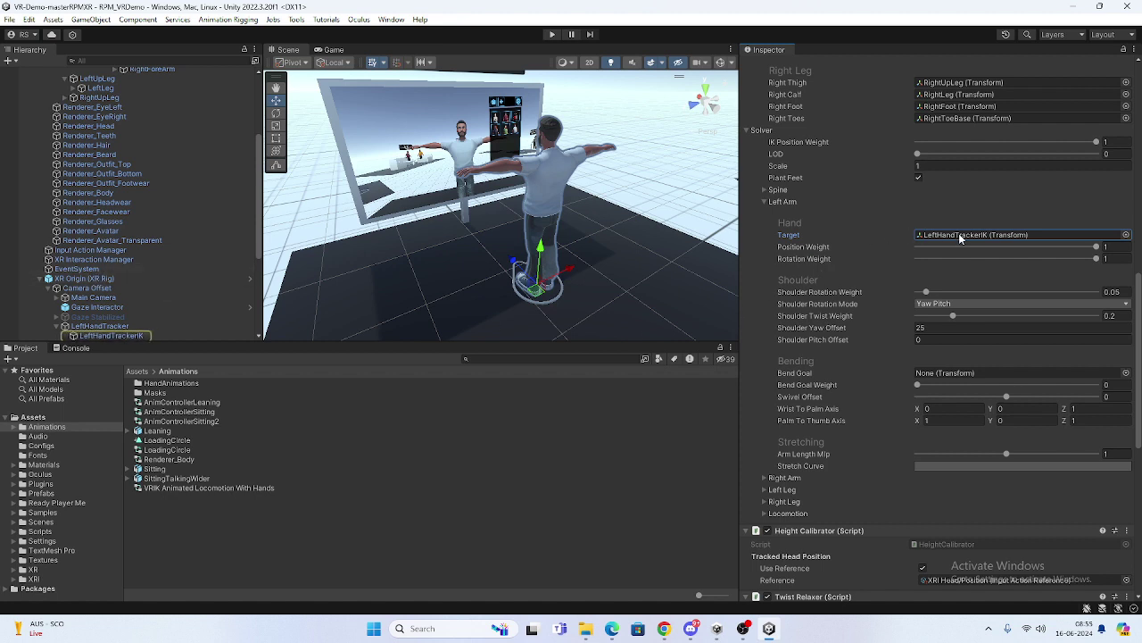
scroll(113, 273, down, 5)
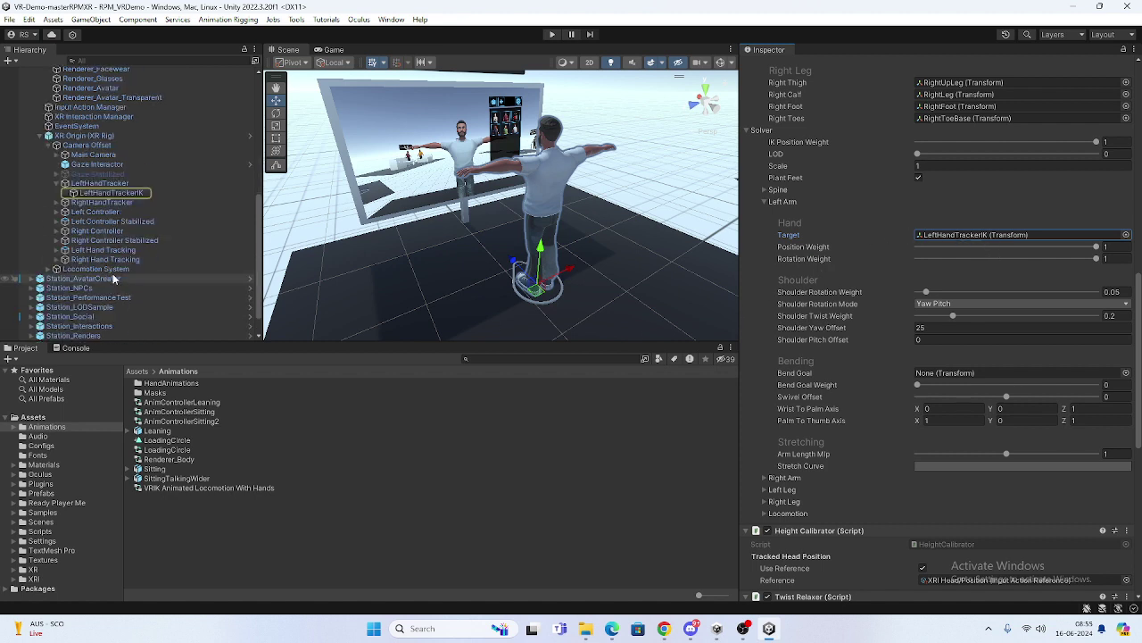
click(121, 193)
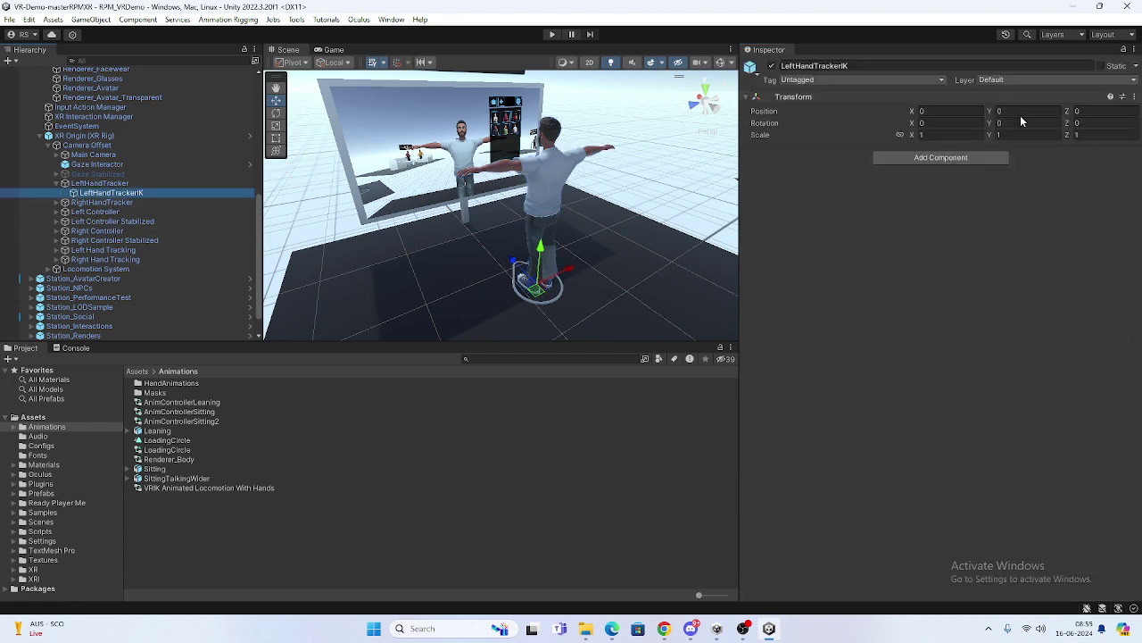
drag(110, 192, 132, 95)
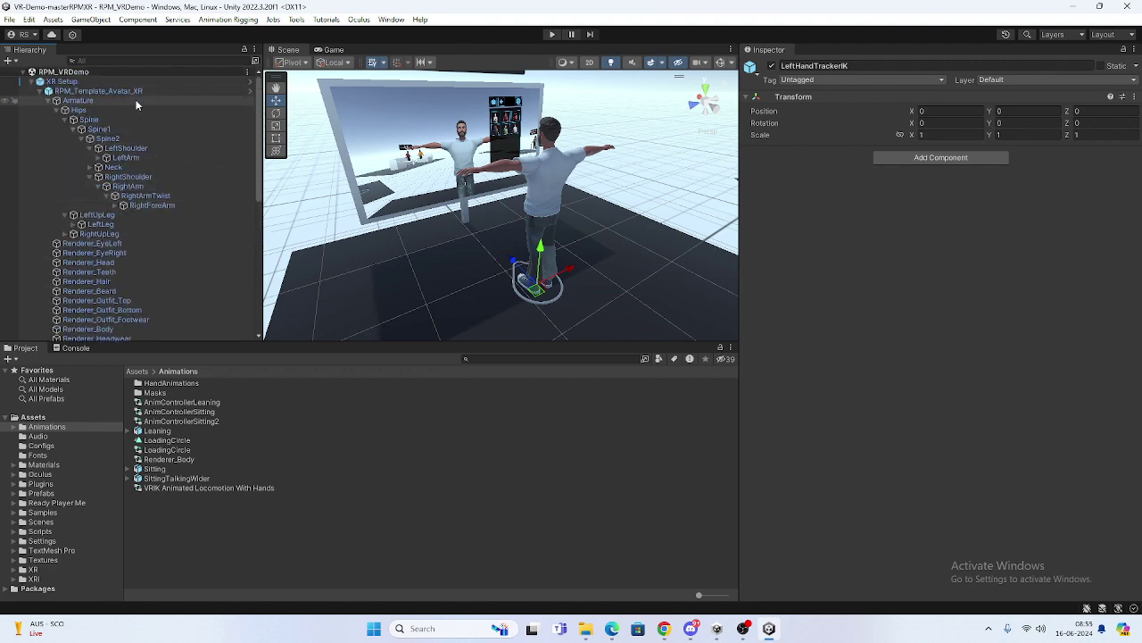
Step: Reselect RPM_Template_Avatar_XR and confirm the Spine head target is HeadFollow under the camera
click(132, 92)
scroll(1012, 439, down, 3)
scroll(960, 363, down, 3)
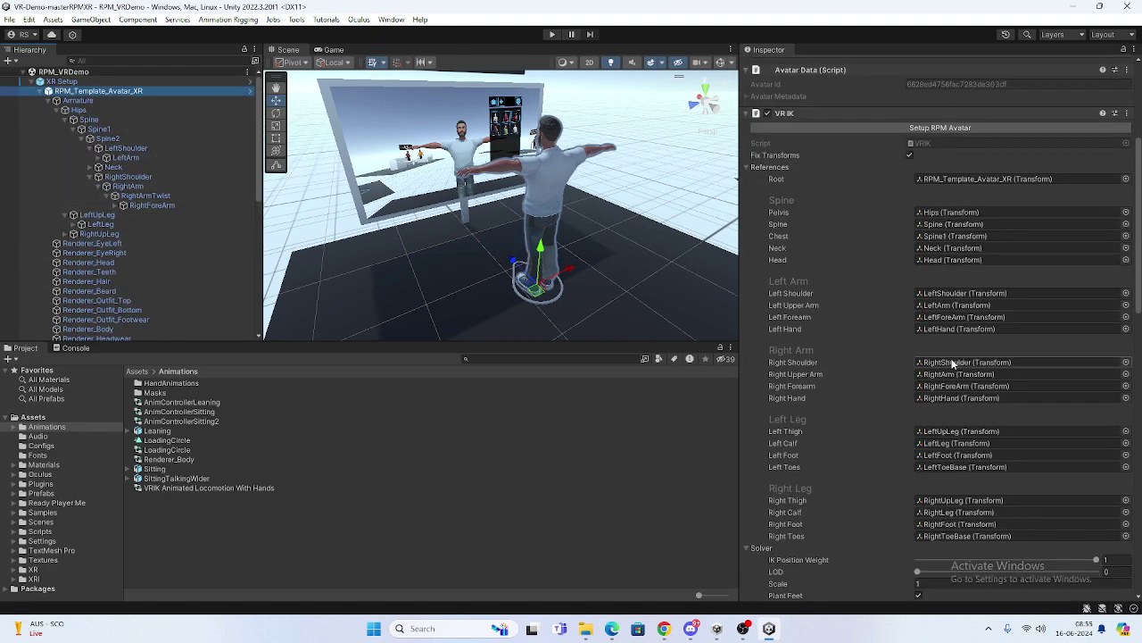
scroll(960, 364, down, 3)
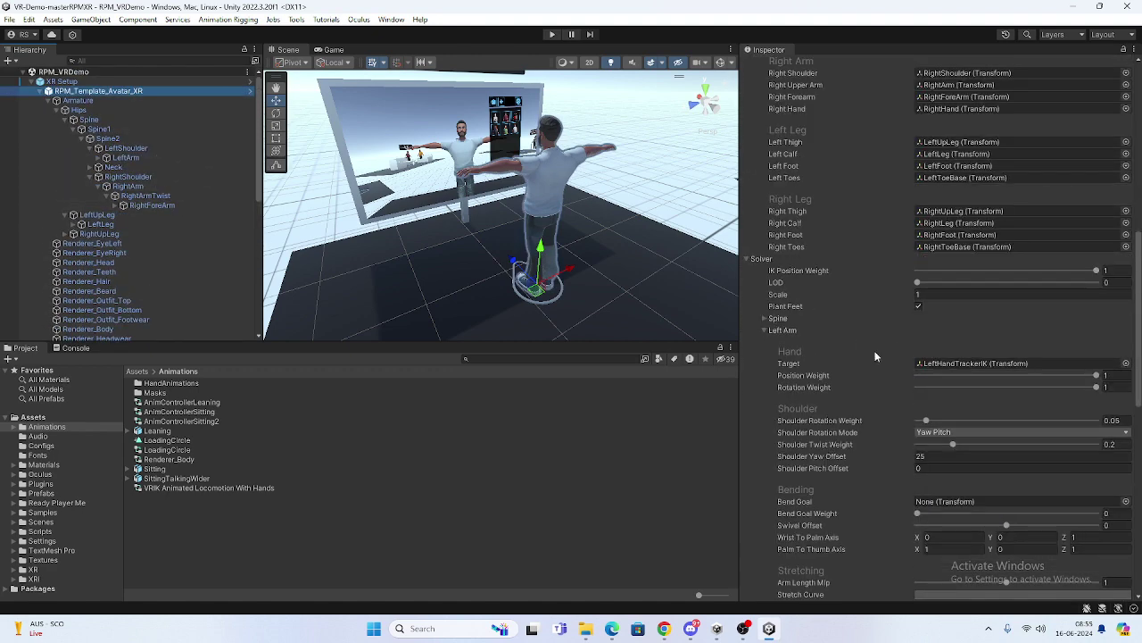
click(763, 318)
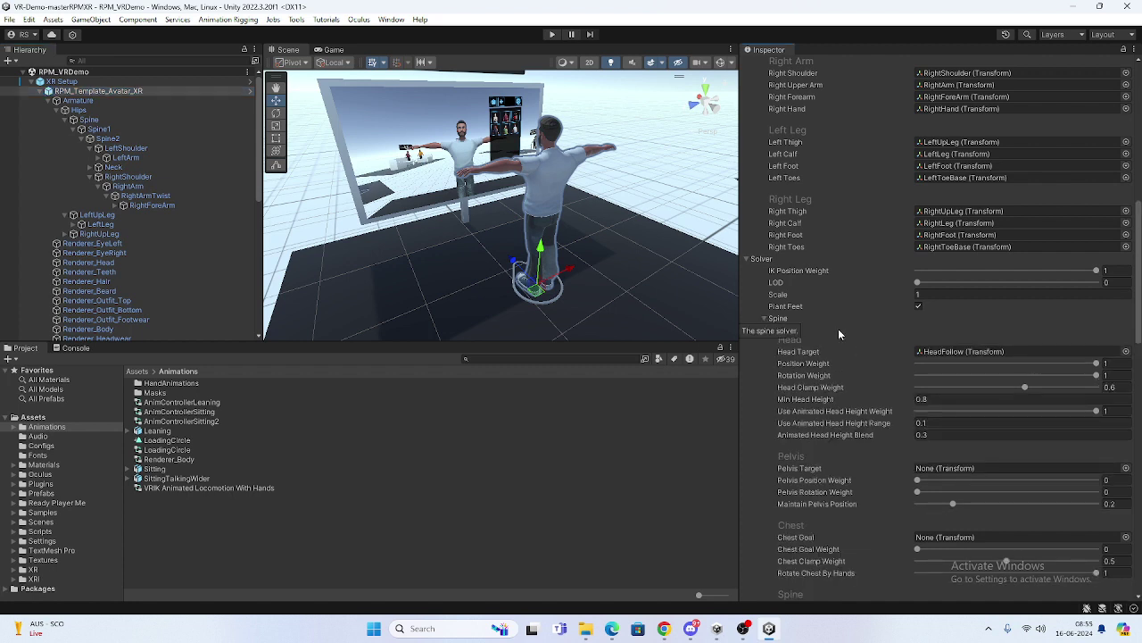
click(928, 352)
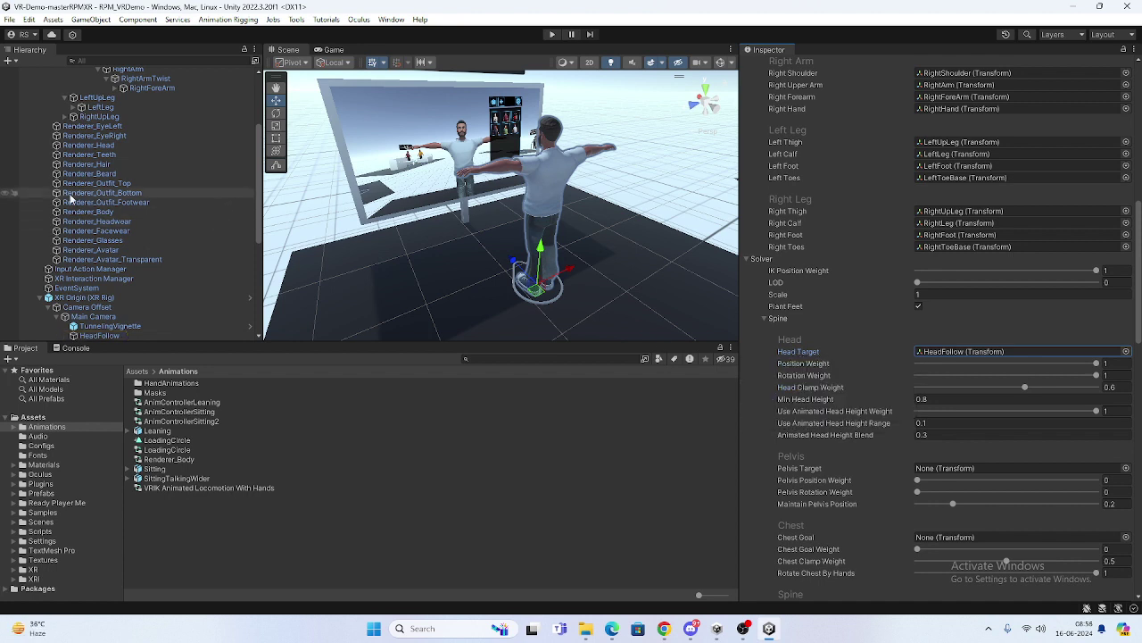
scroll(122, 241, down, 3)
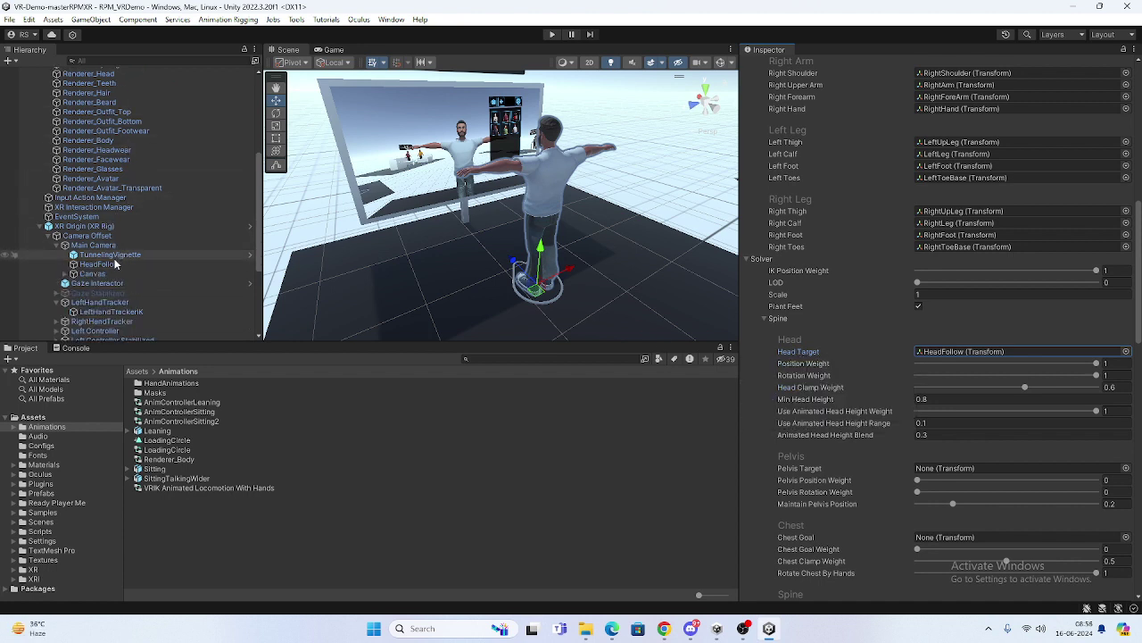
click(959, 350)
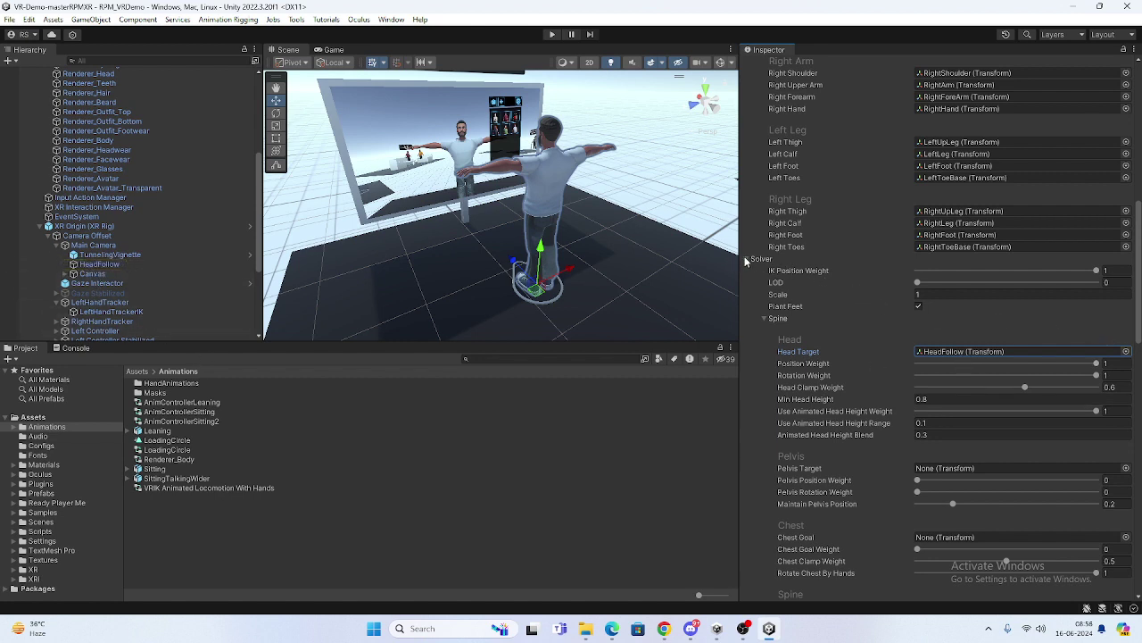
click(952, 318)
click(951, 318)
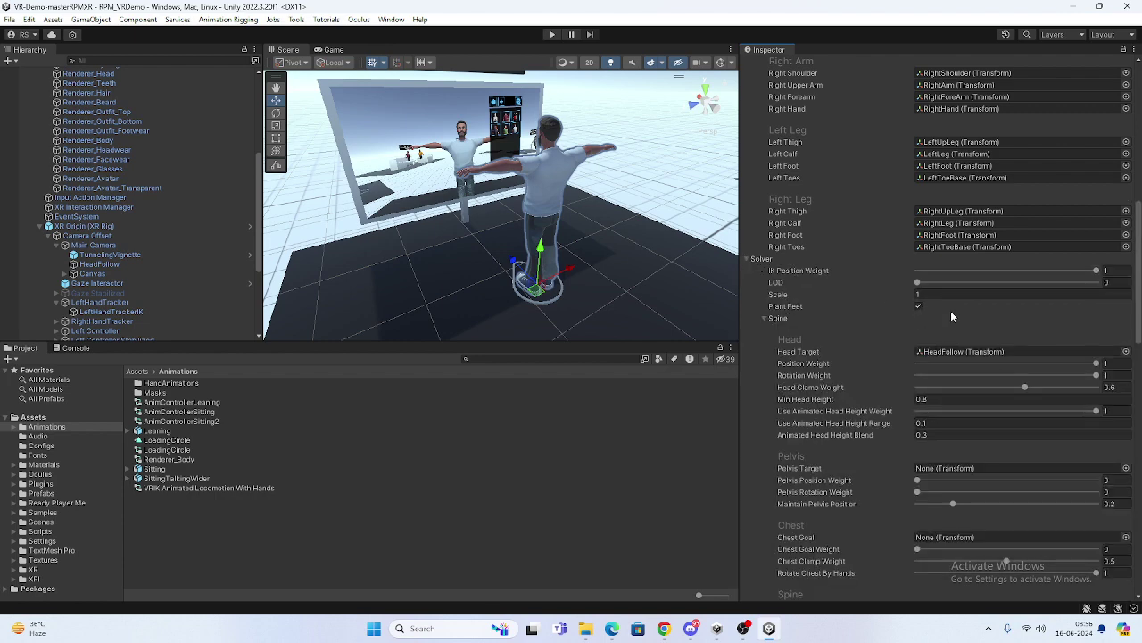
scroll(951, 317, down, 10)
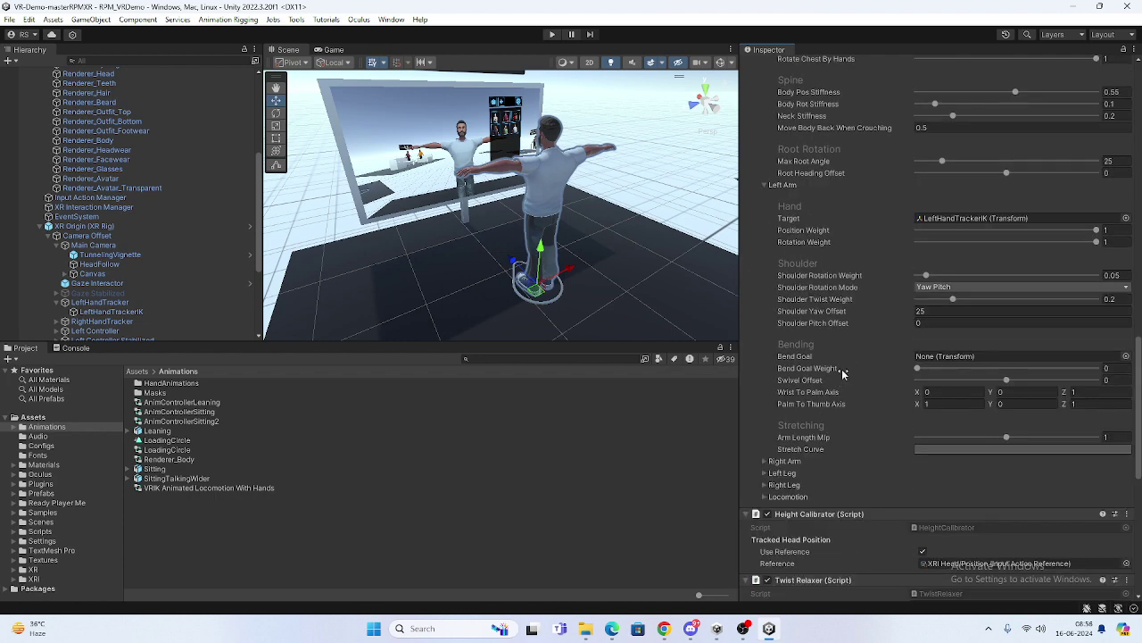
Step: Expand Right Arm and confirm its target is RightHandTrackerIK
click(764, 459)
scroll(937, 410, down, 2)
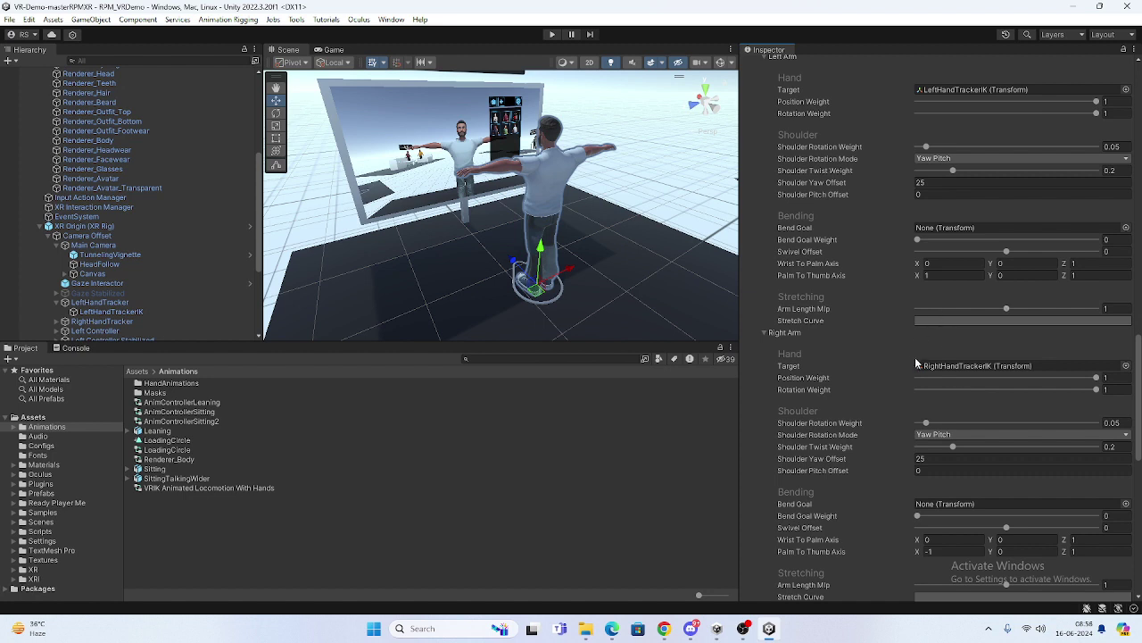
click(936, 368)
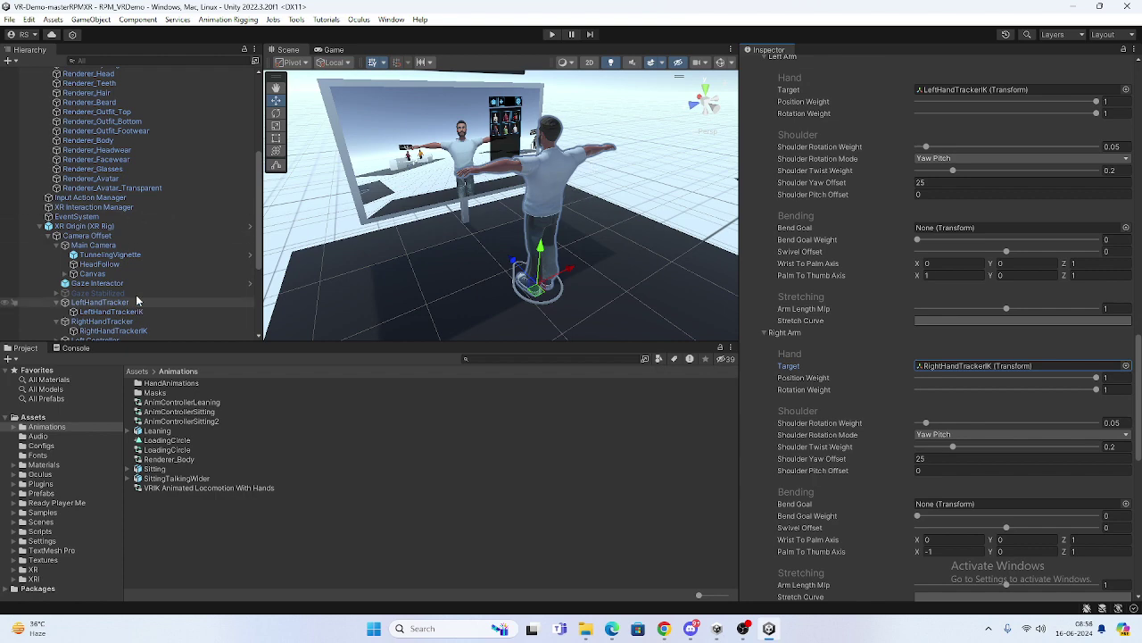
Step: Keep the VRIK Locomotion mode at Animated and collapse the Locomotion settings
scroll(822, 317, down, 5)
scroll(822, 316, down, 3)
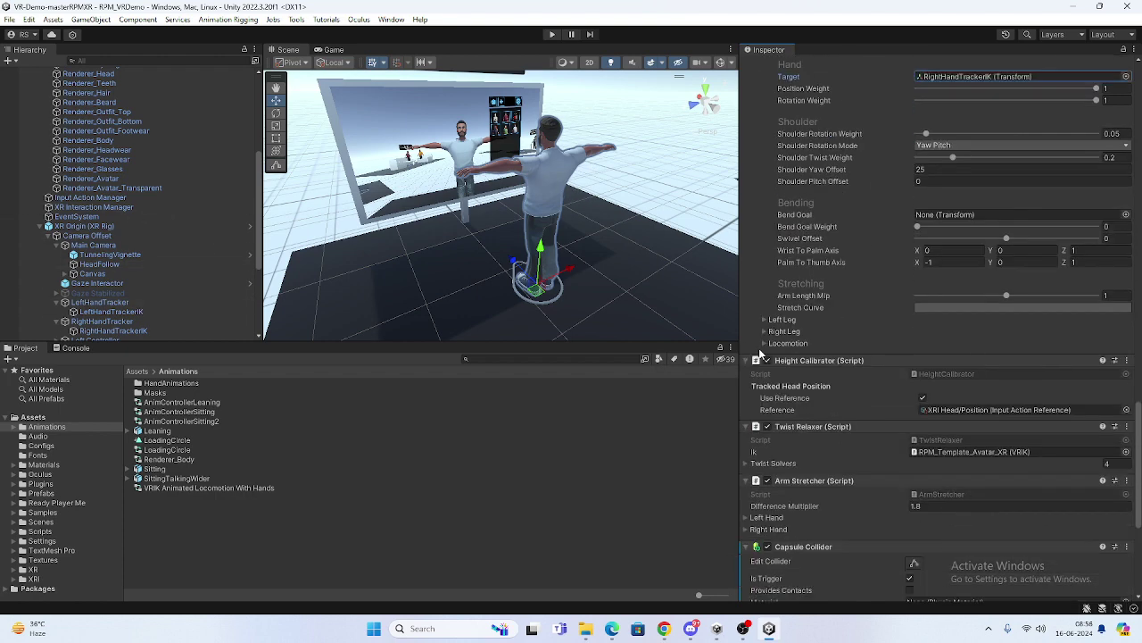
click(765, 345)
scroll(852, 310, down, 5)
scroll(883, 250, up, 3)
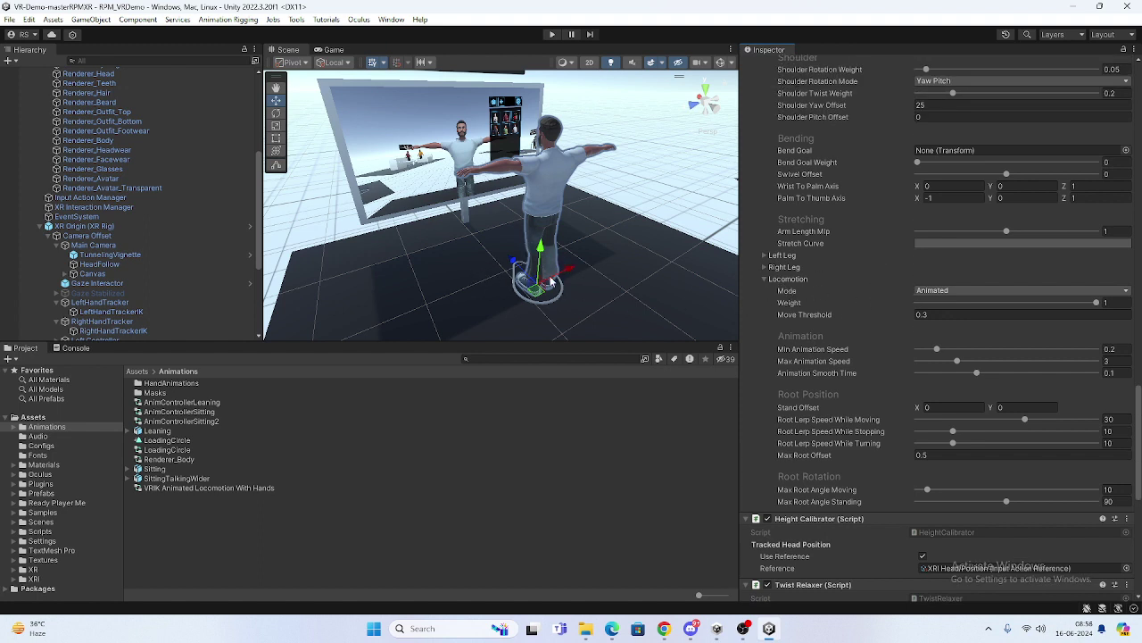
click(954, 293)
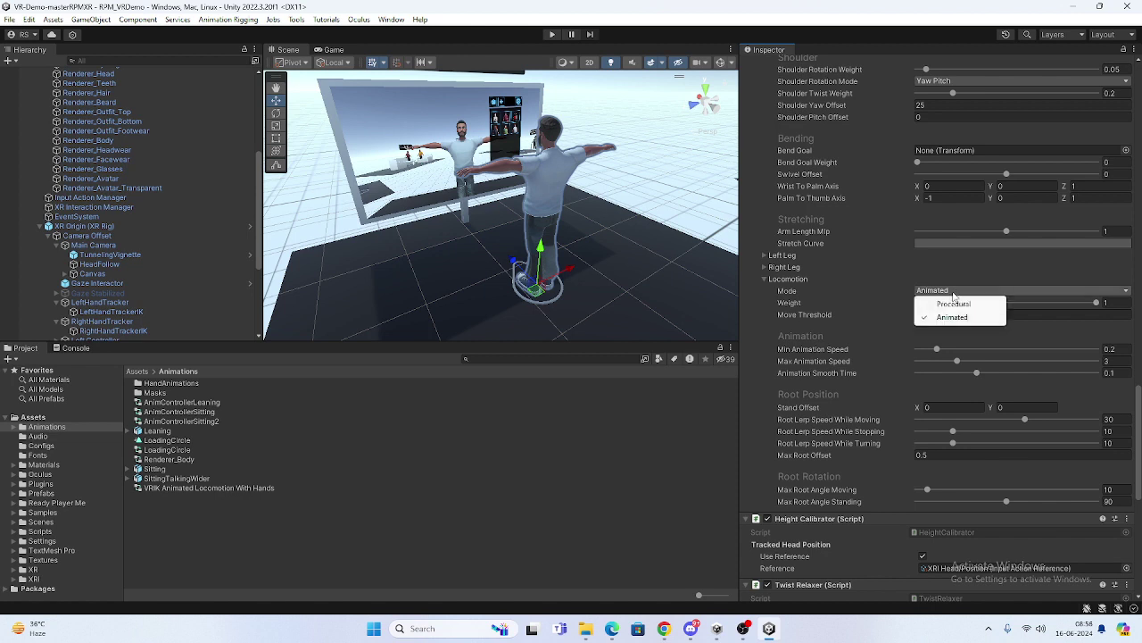
click(849, 279)
click(850, 279)
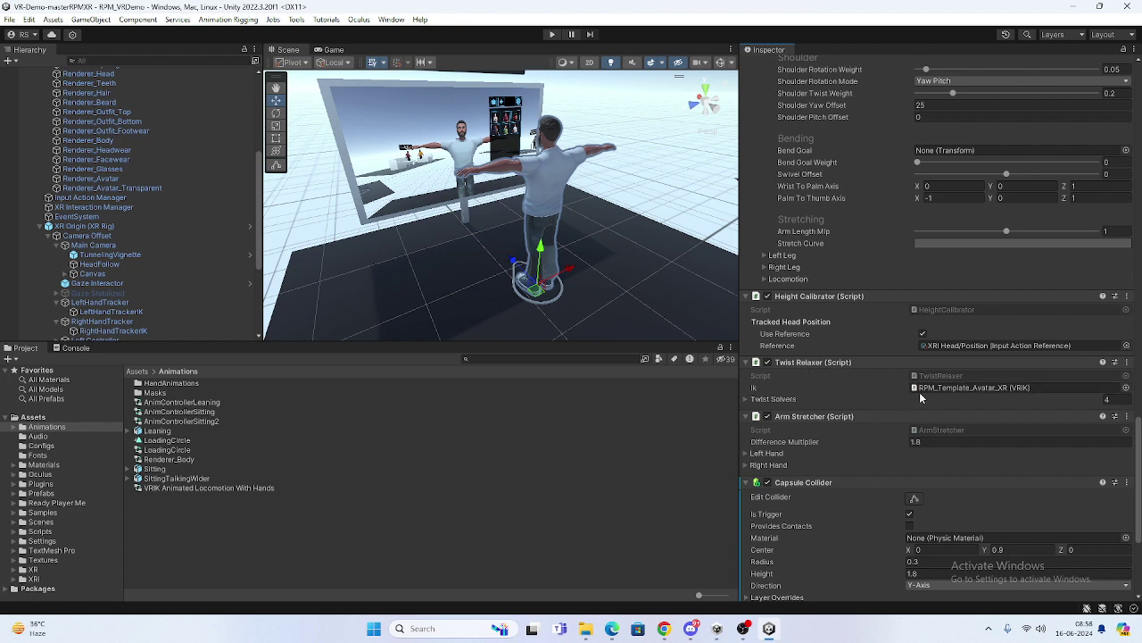
Step: Confirm the Twist Relaxer references the avatar's VRIK and Element 0 twists LeftForeArmTwist
click(954, 387)
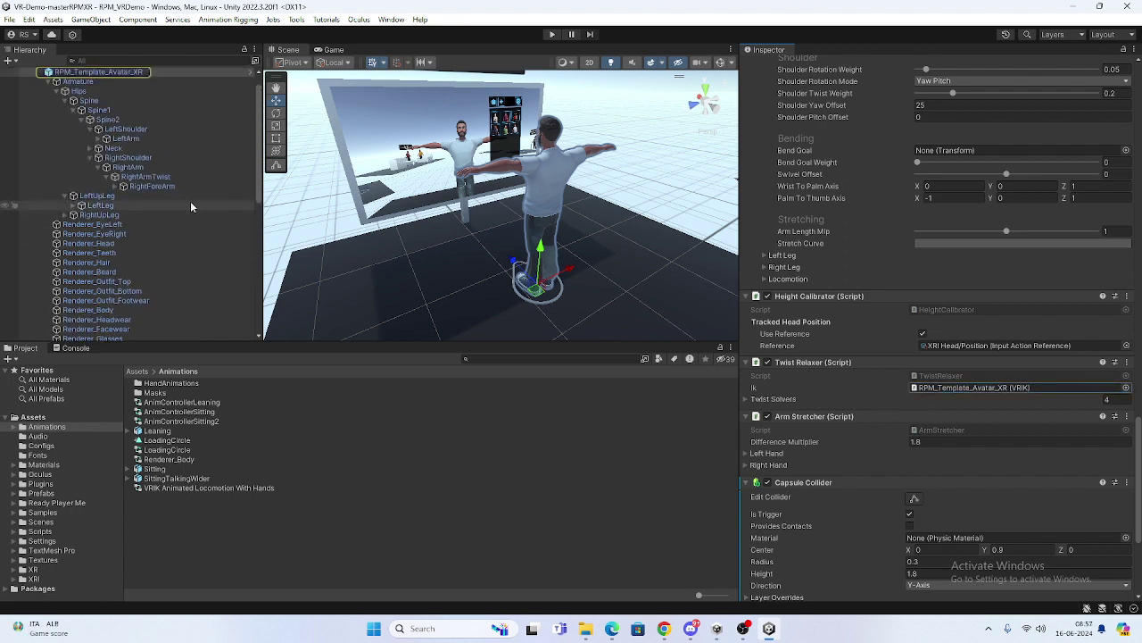
click(752, 401)
scroll(753, 406, down, 1)
click(763, 381)
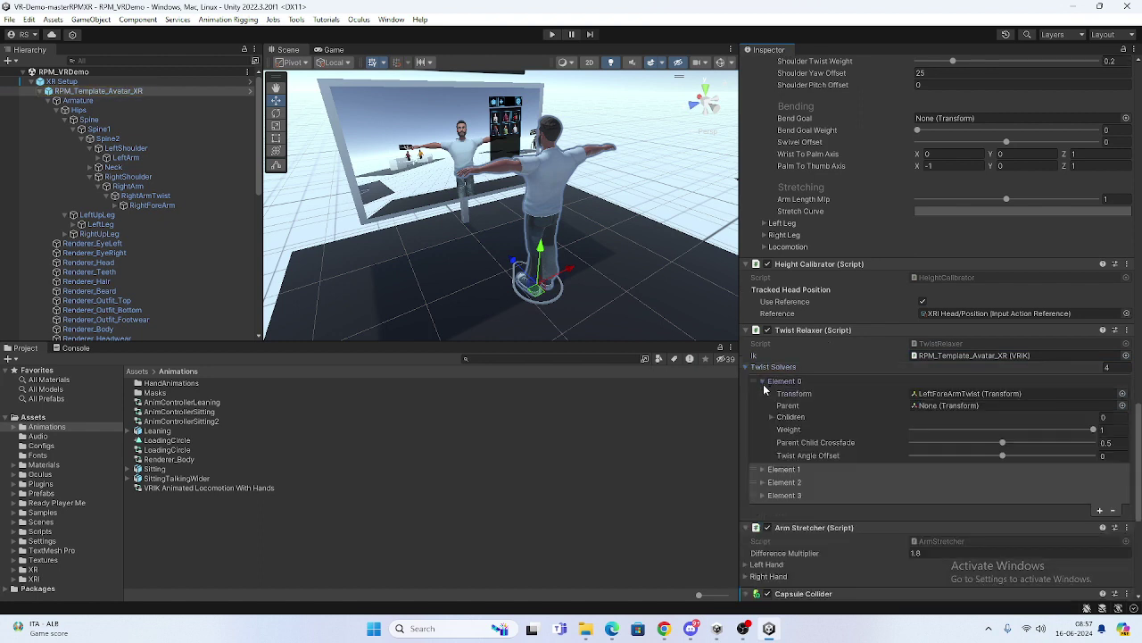
click(962, 395)
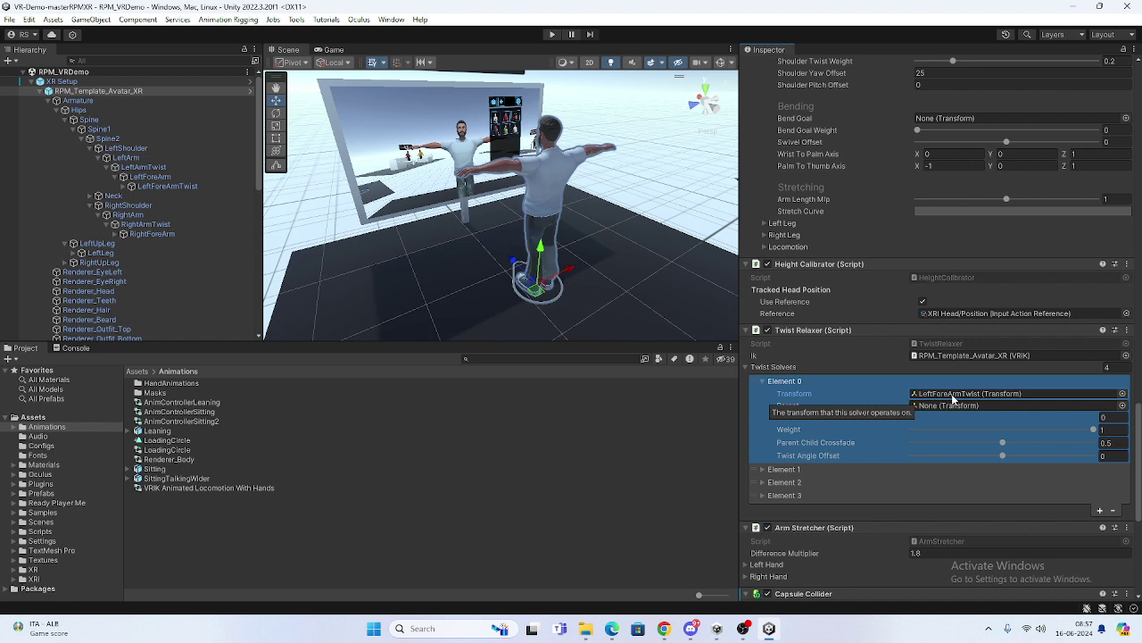
click(764, 381)
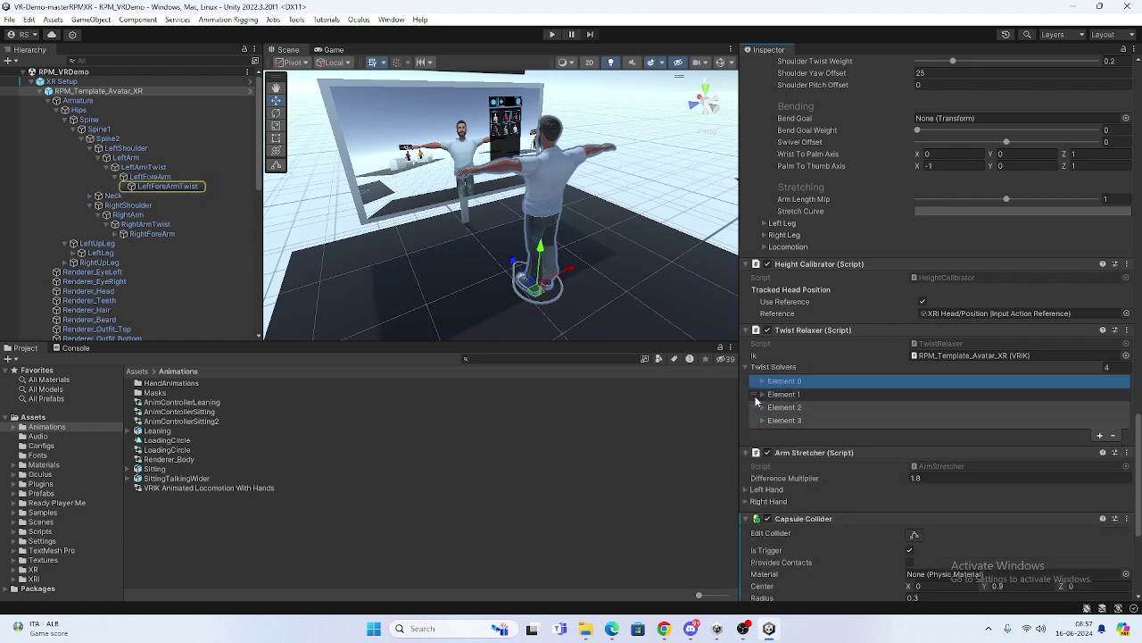
Step: Check twist solver Elements 1 and 2, locating RightForeArmTwist, then collapse Twist Solvers
click(759, 396)
click(764, 395)
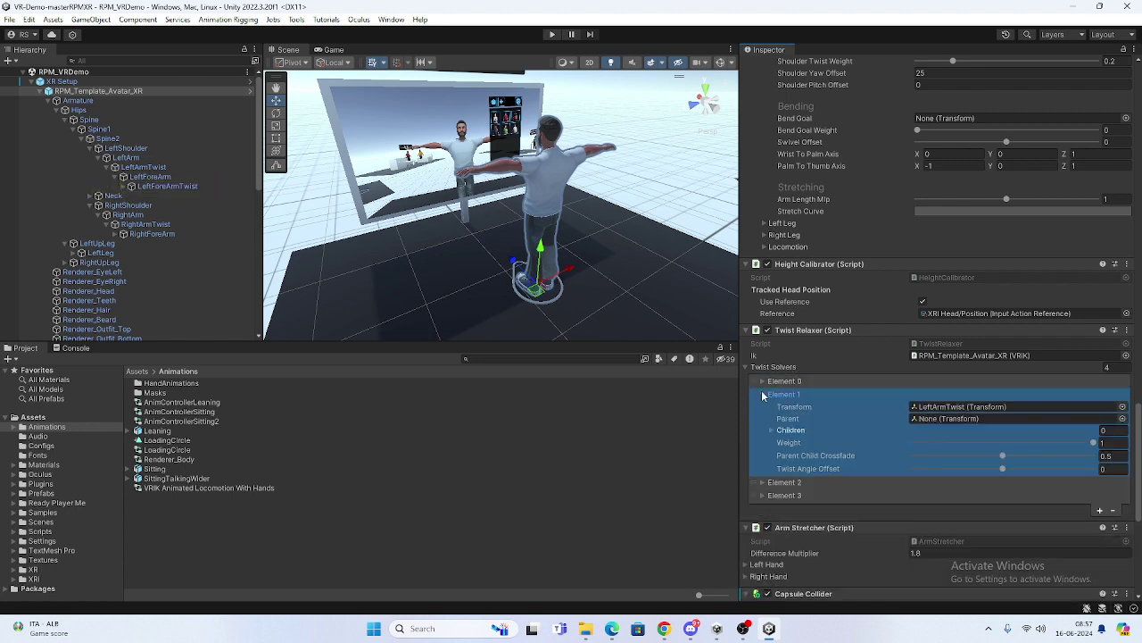
click(763, 395)
click(764, 407)
click(764, 407)
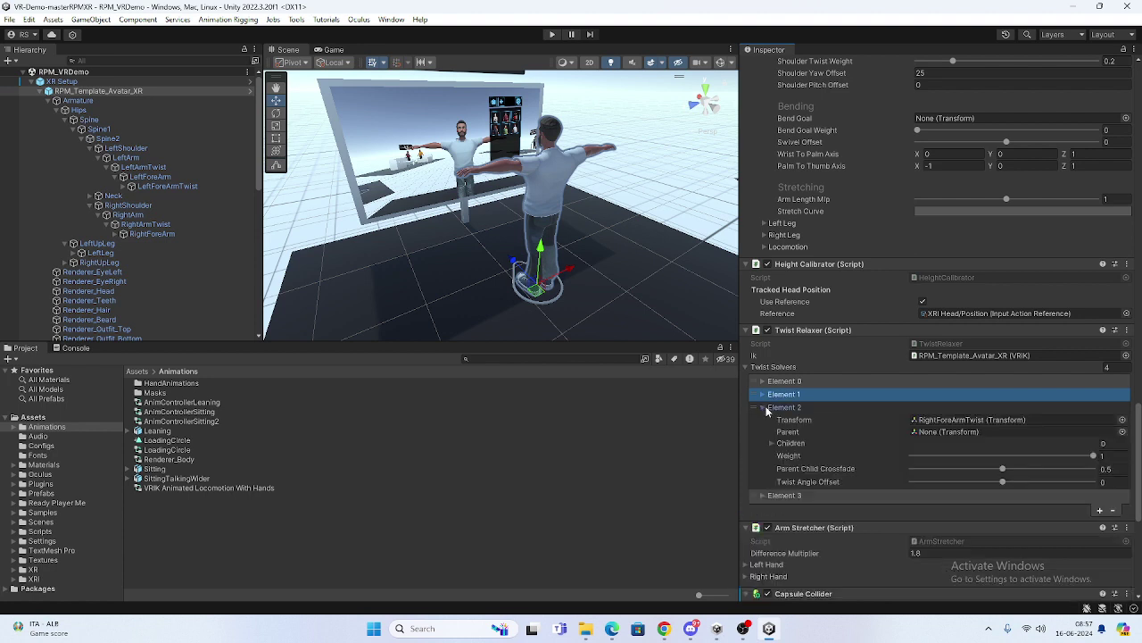
click(918, 422)
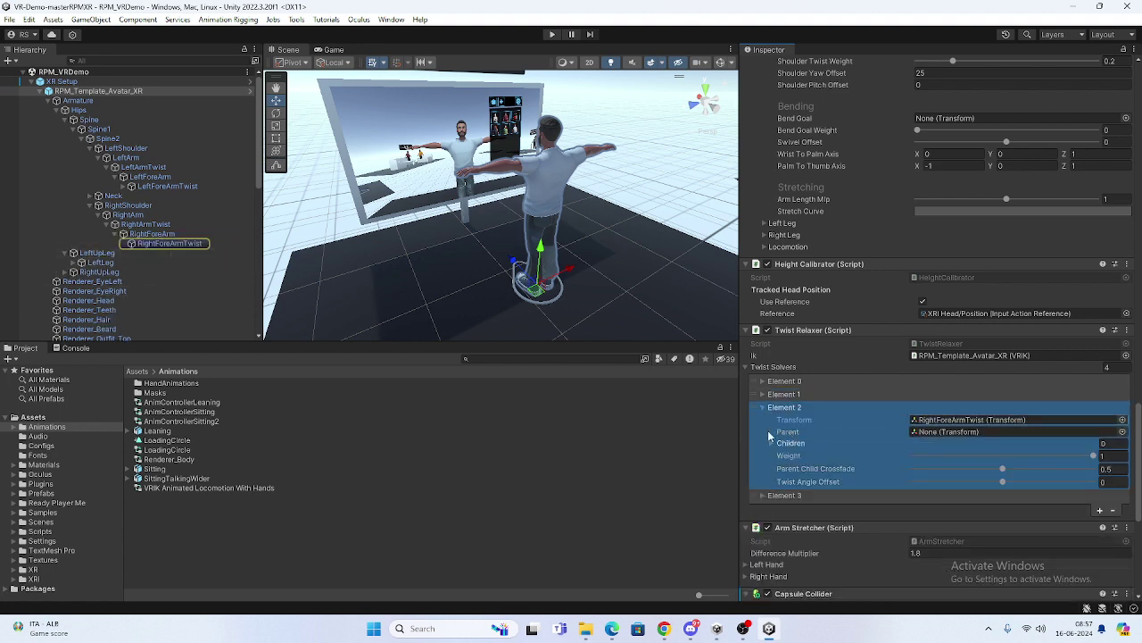
click(772, 366)
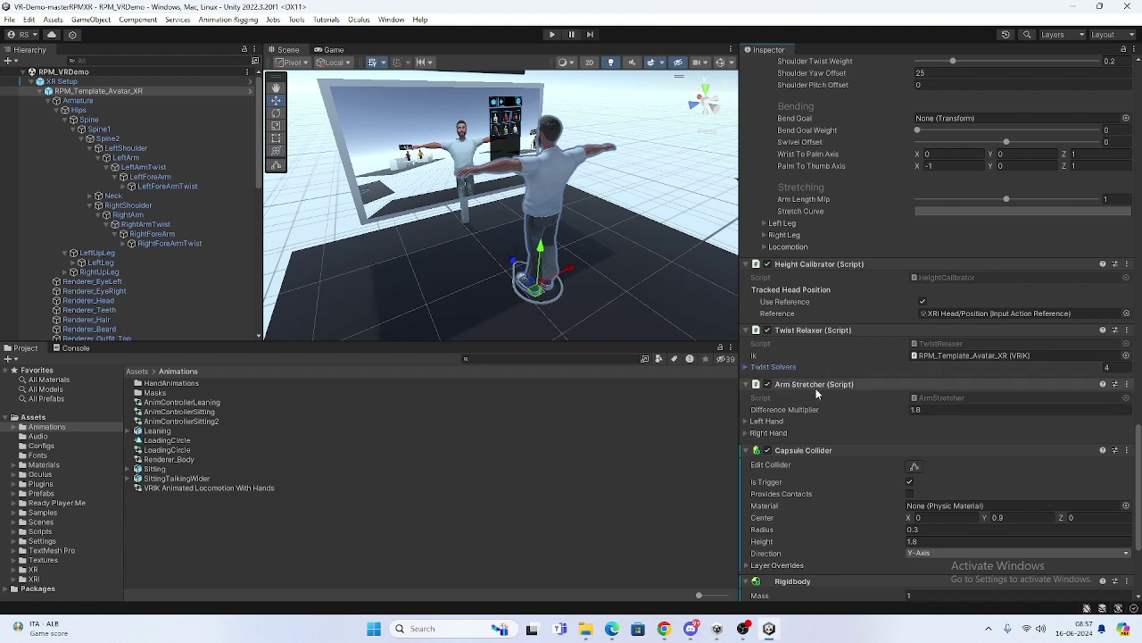
Step: Expand Arm Stretcher's Left Hand and Right Hand, locating LeftHand and LeftHandTracker
click(754, 420)
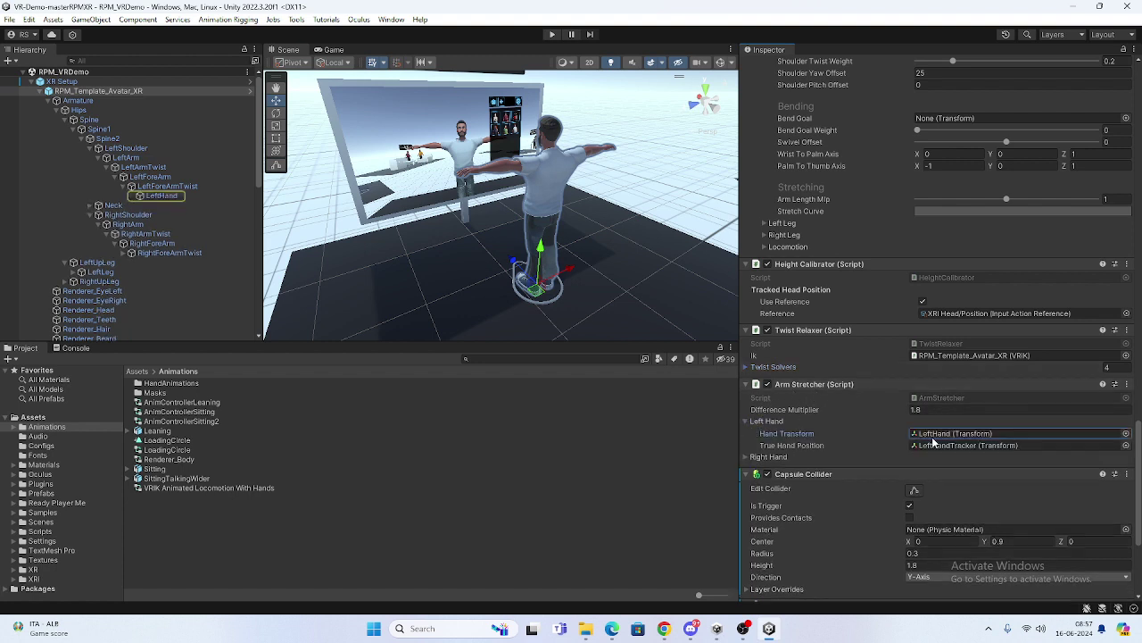
click(955, 434)
click(957, 445)
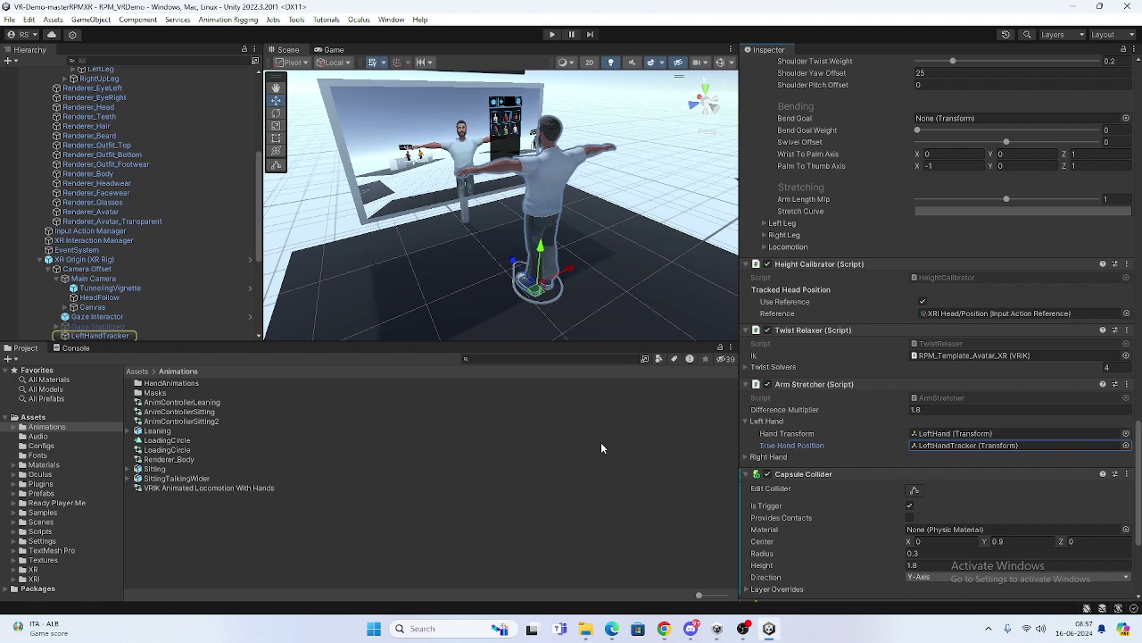
click(745, 457)
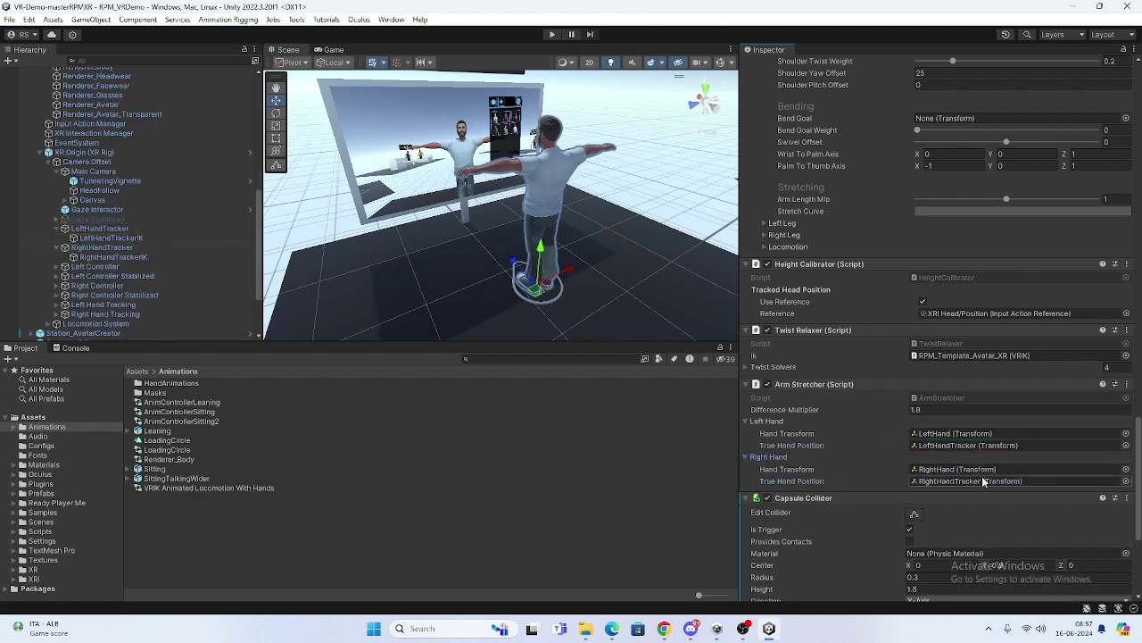
scroll(879, 370, up, 2)
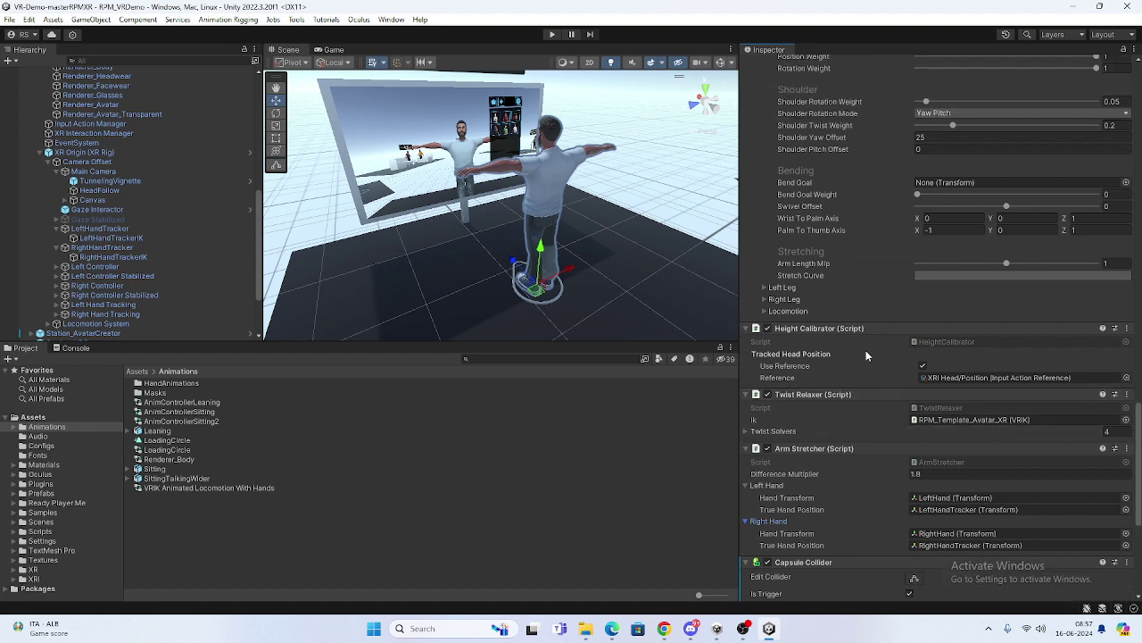
scroll(875, 403, down, 3)
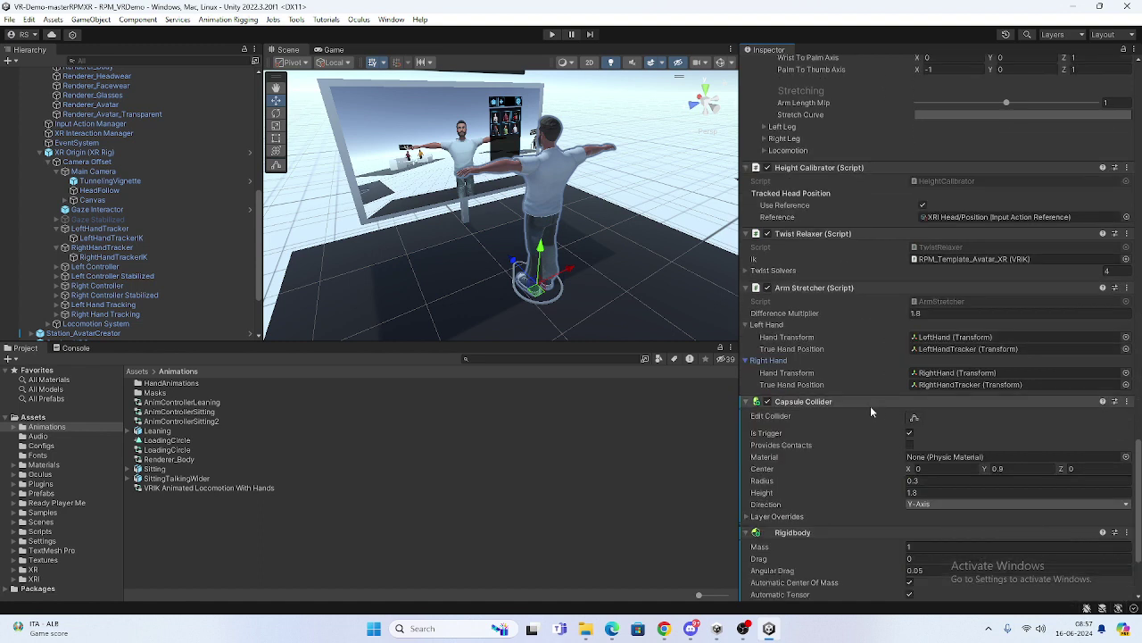
scroll(859, 344, down, 6)
scroll(897, 305, up, 1)
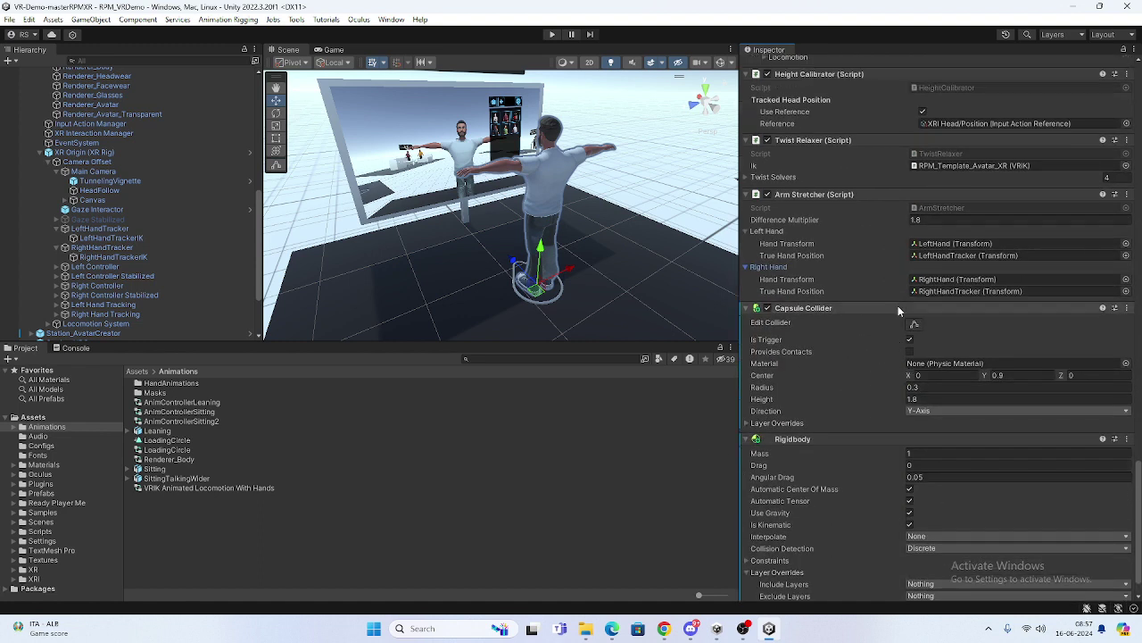
scroll(910, 298, up, 2)
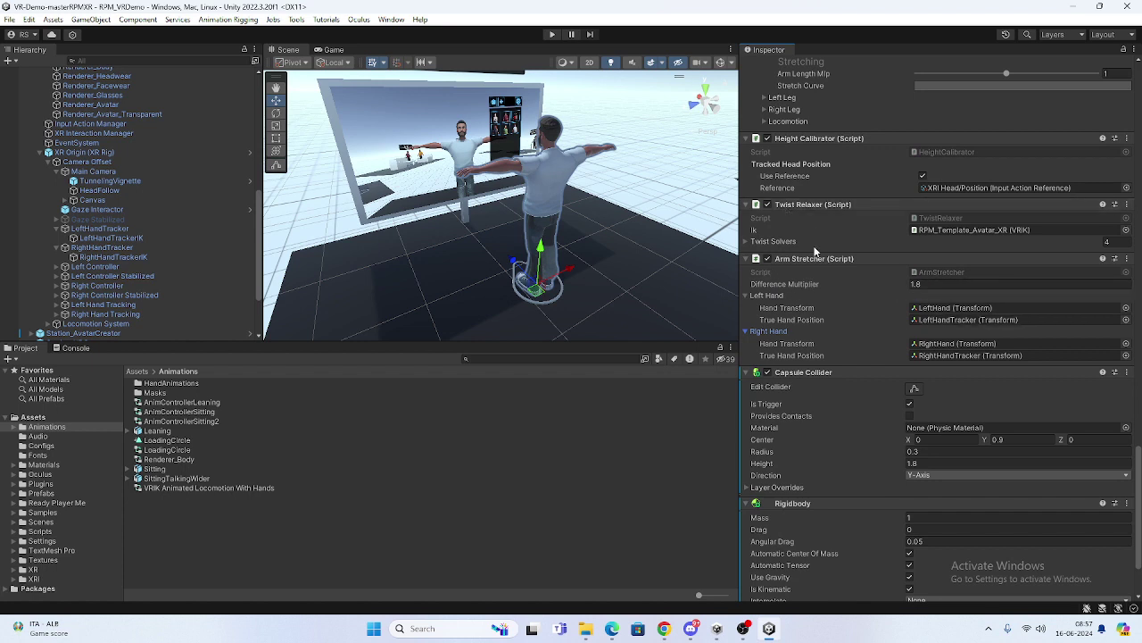
click(955, 307)
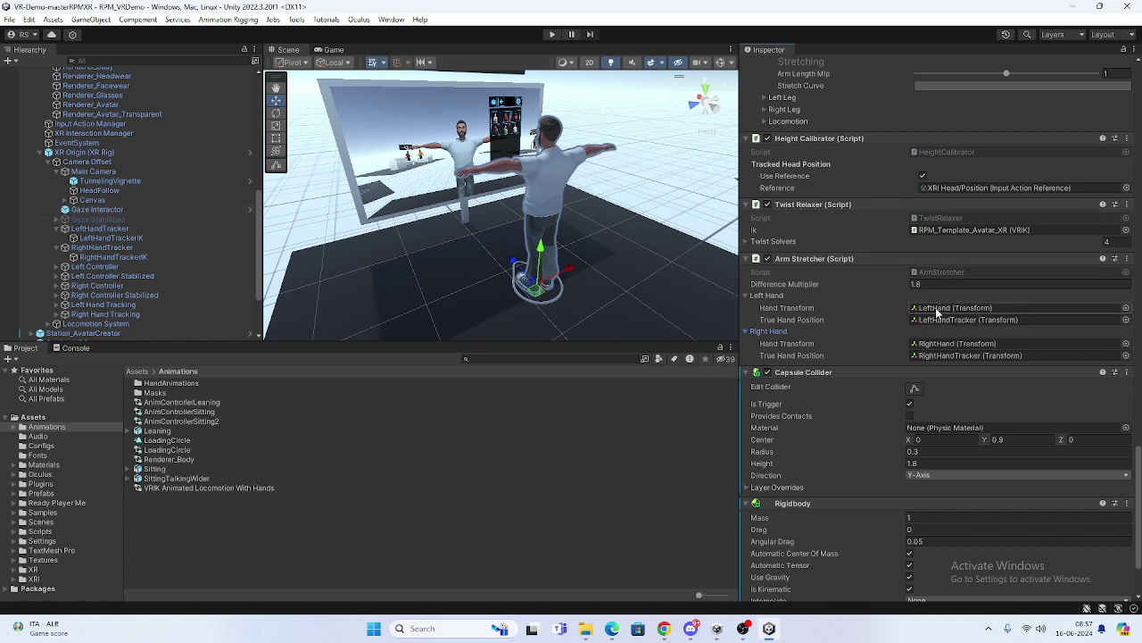
Step: Select the LeftHand bone to view its transform, then zoom the Scene view out
click(184, 145)
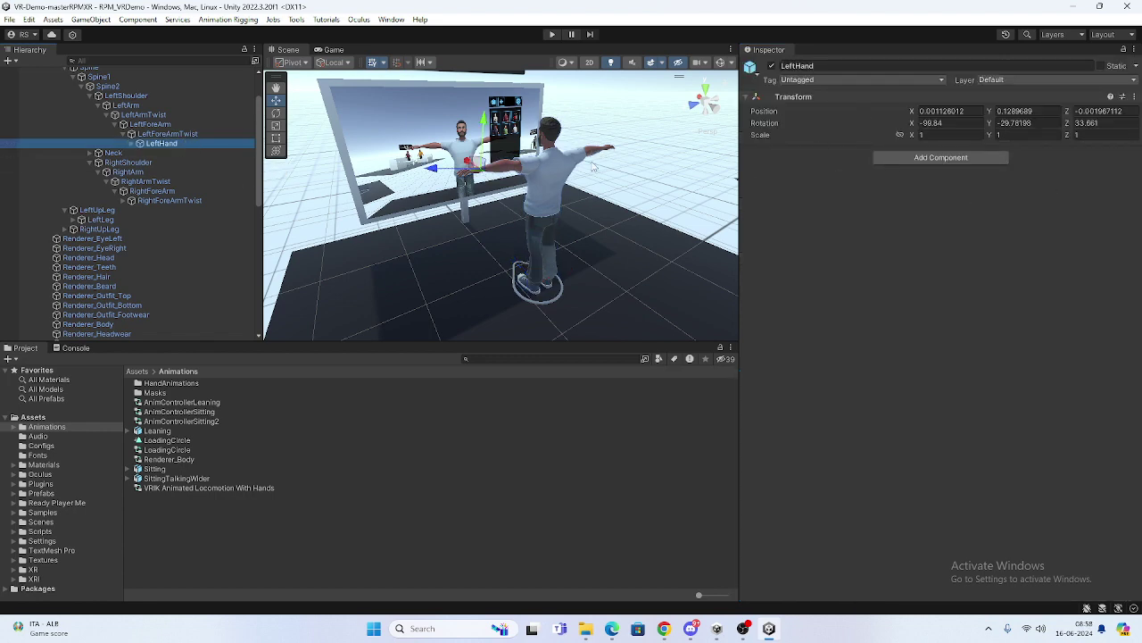
scroll(441, 143, up, 5)
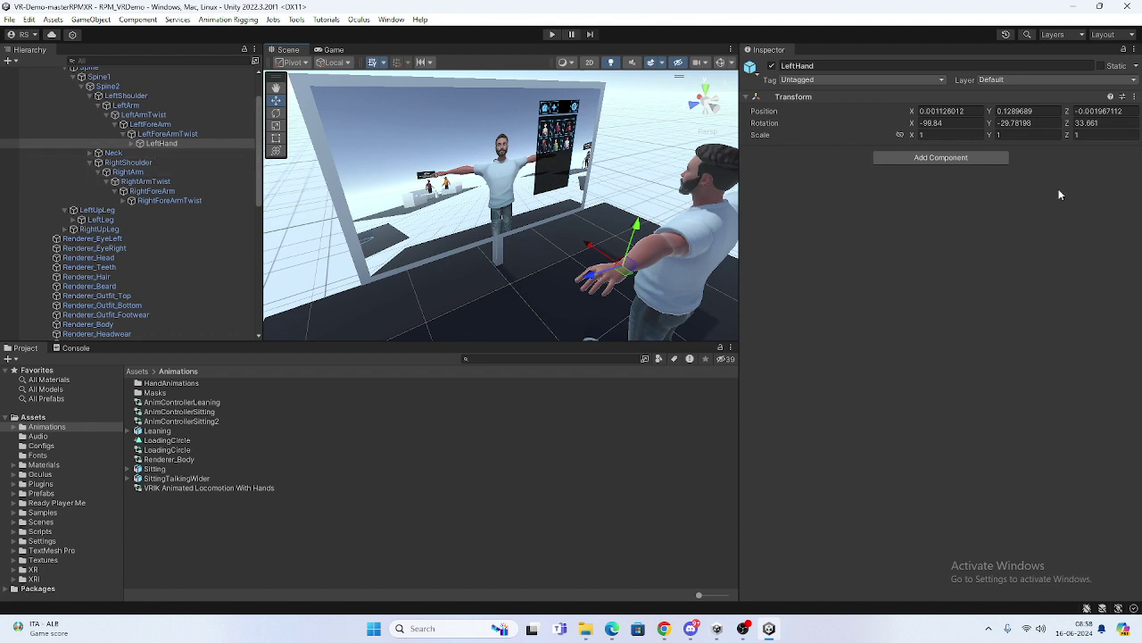
scroll(585, 269, down, 2)
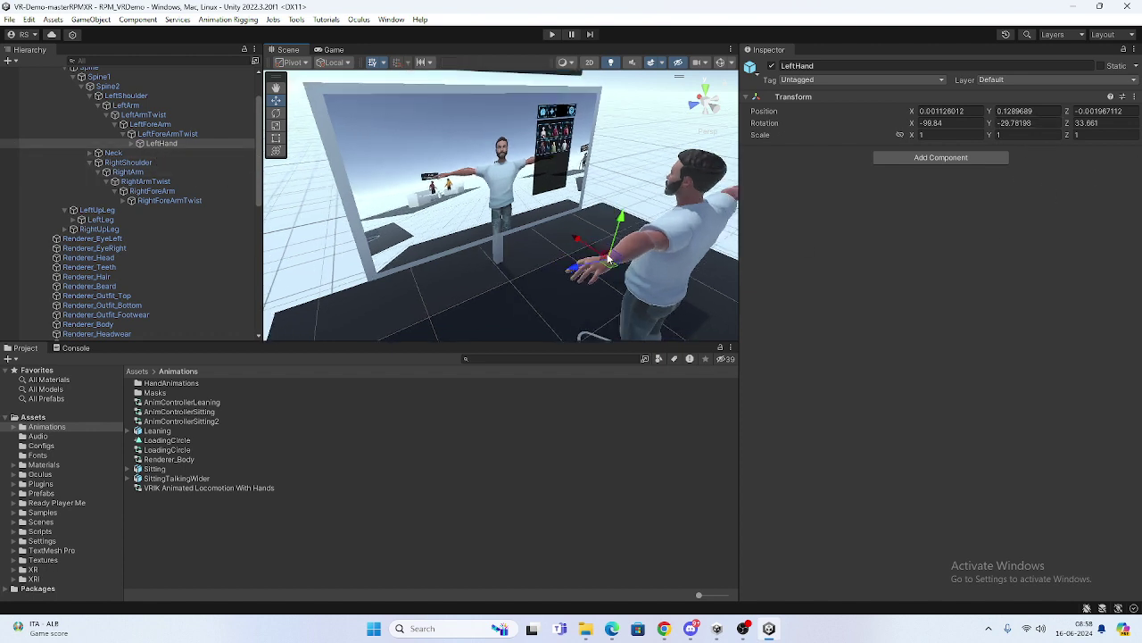
scroll(467, 254, down, 3)
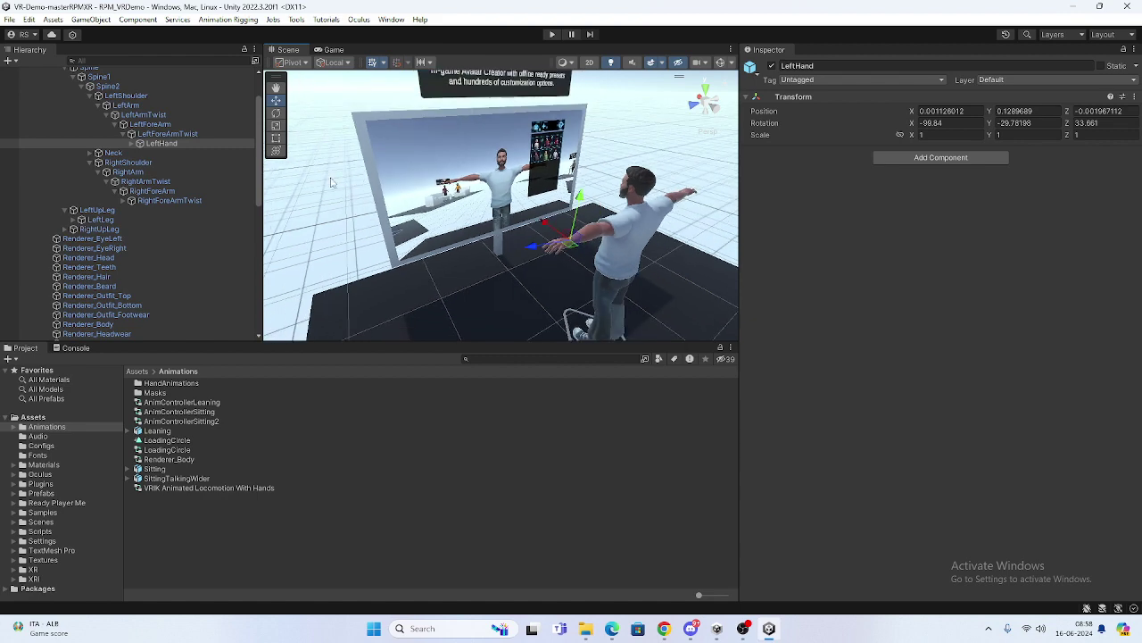
scroll(71, 157, up, 3)
Step: Collapse XR Setup, select Station_AvatarCreator and fly the view to the Social Features station
click(32, 81)
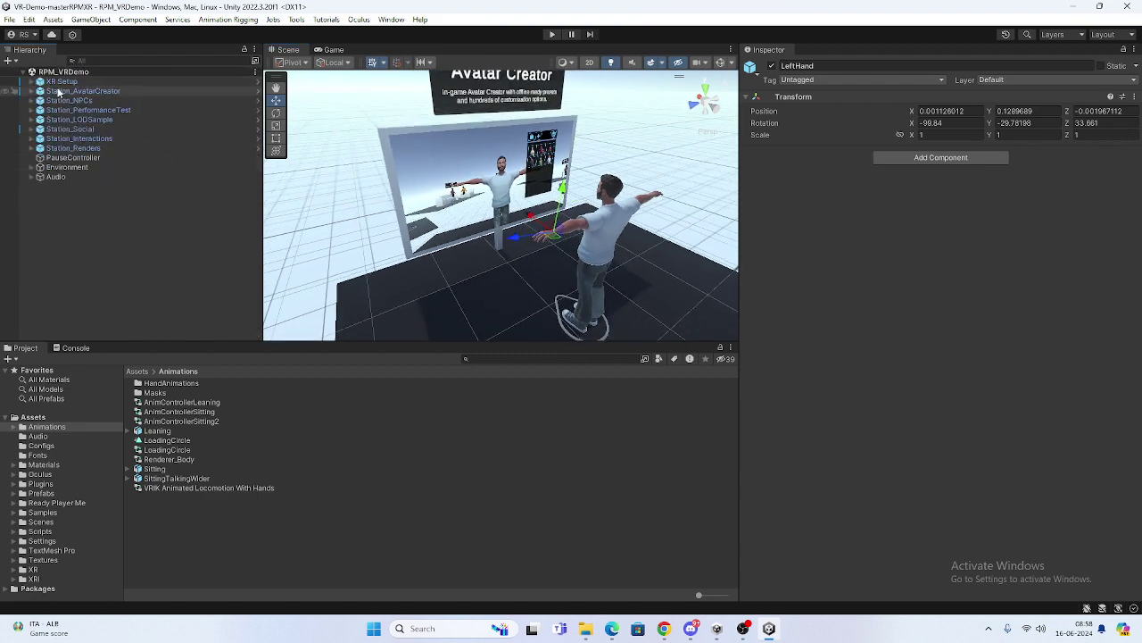
click(82, 91)
scroll(521, 223, down, 3)
mouse_move(520, 223)
right_down()
mouse_move(509, 253)
mouse_move(368, 349)
right_up()
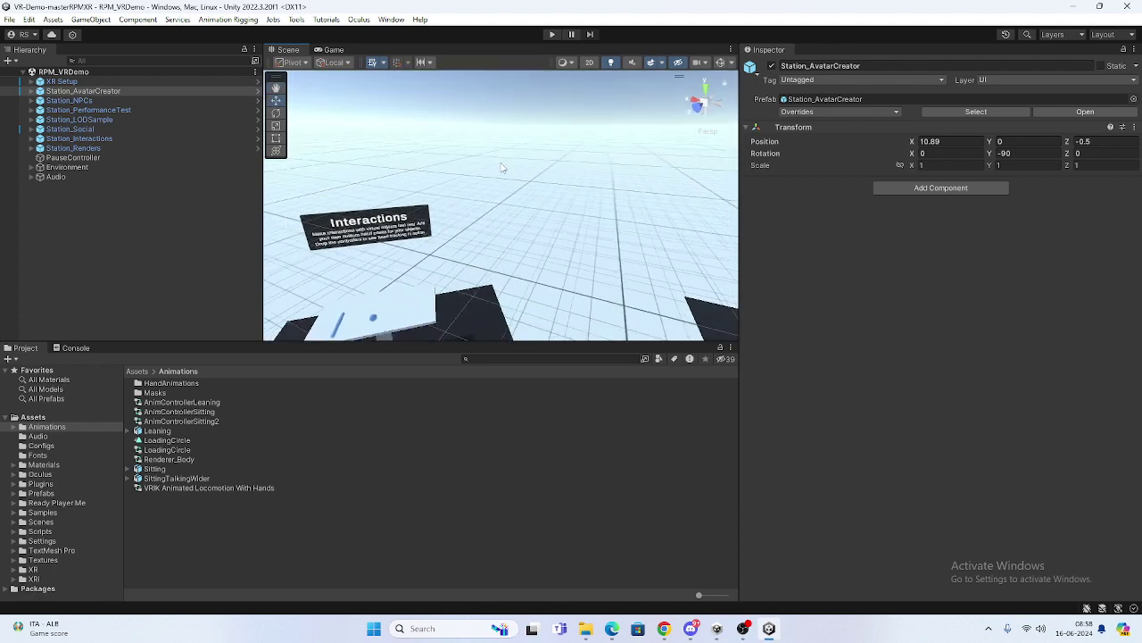
key(f)
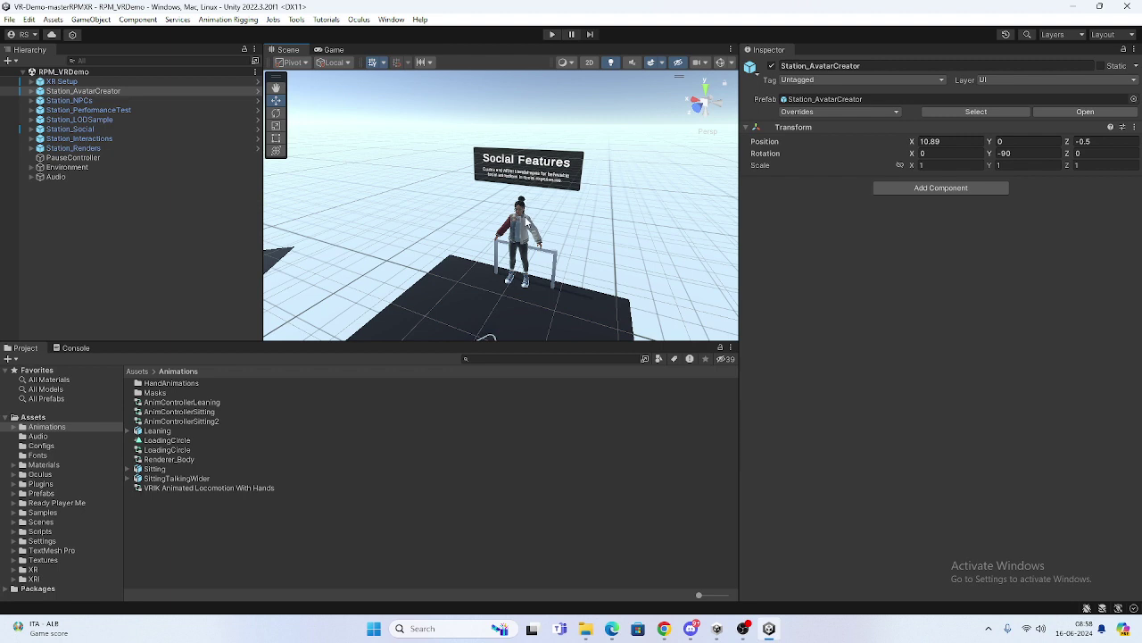
Step: Select the Social avatar and Station_Social, frame the station, then orbit out
click(527, 223)
click(528, 232)
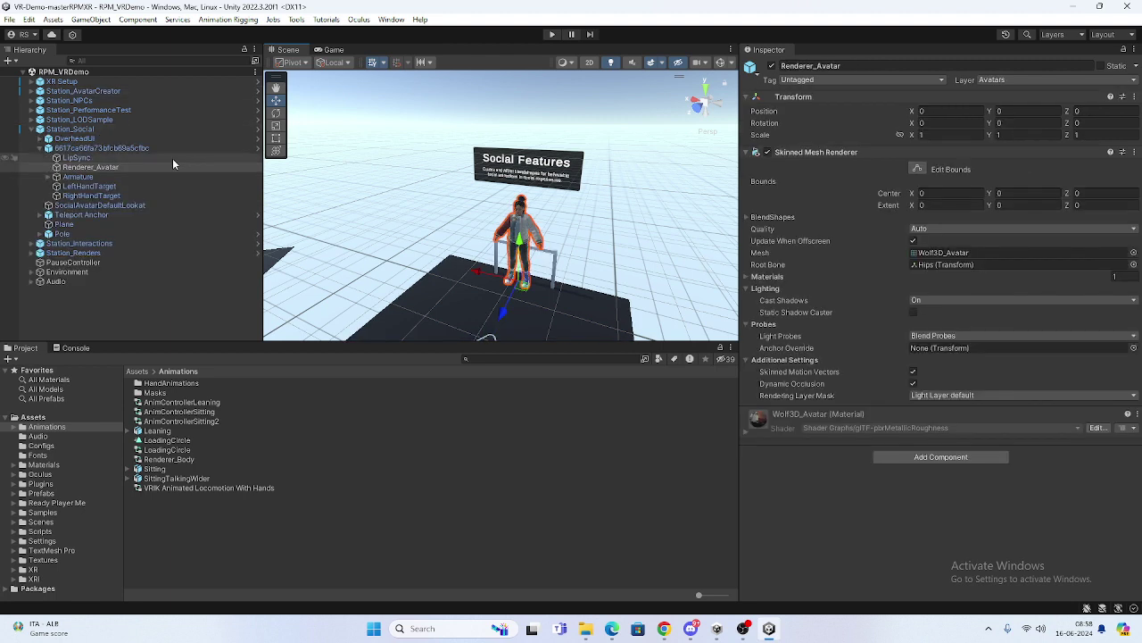
click(89, 148)
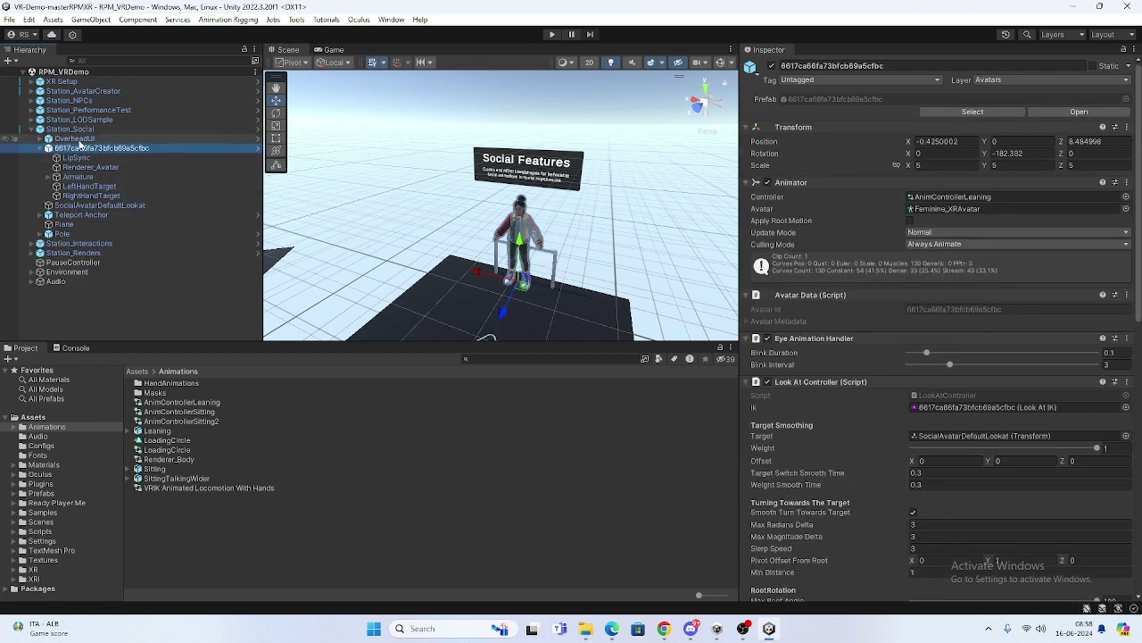
click(69, 128)
key(f)
mouse_move(511, 177)
right_down()
mouse_move(508, 218)
mouse_move(461, 259)
right_up()
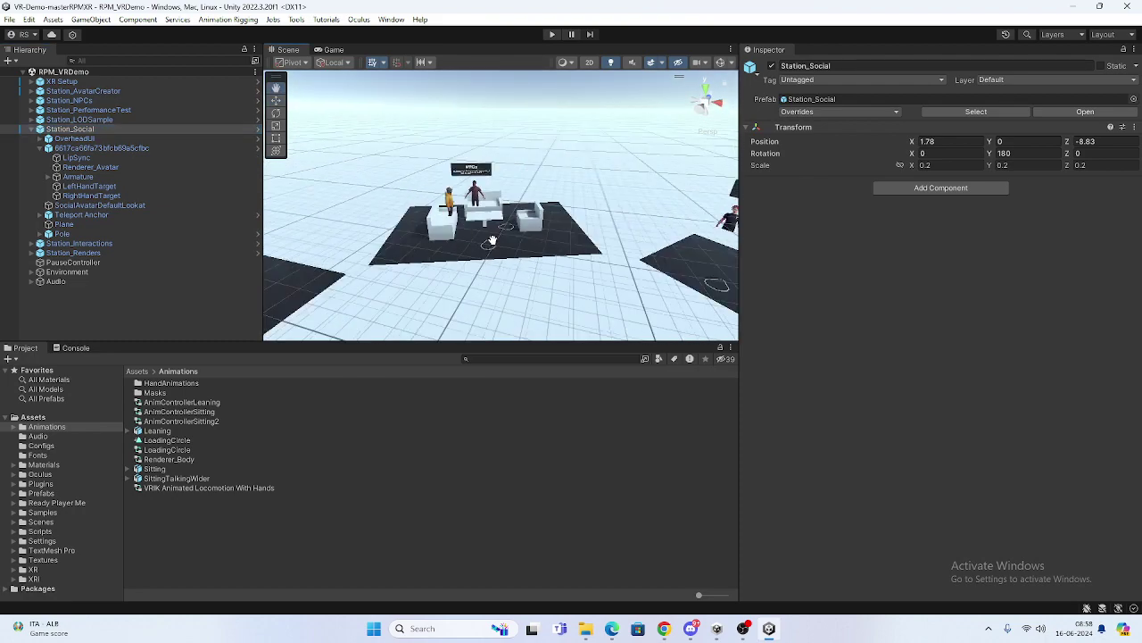
right_drag(461, 259, 461, 356)
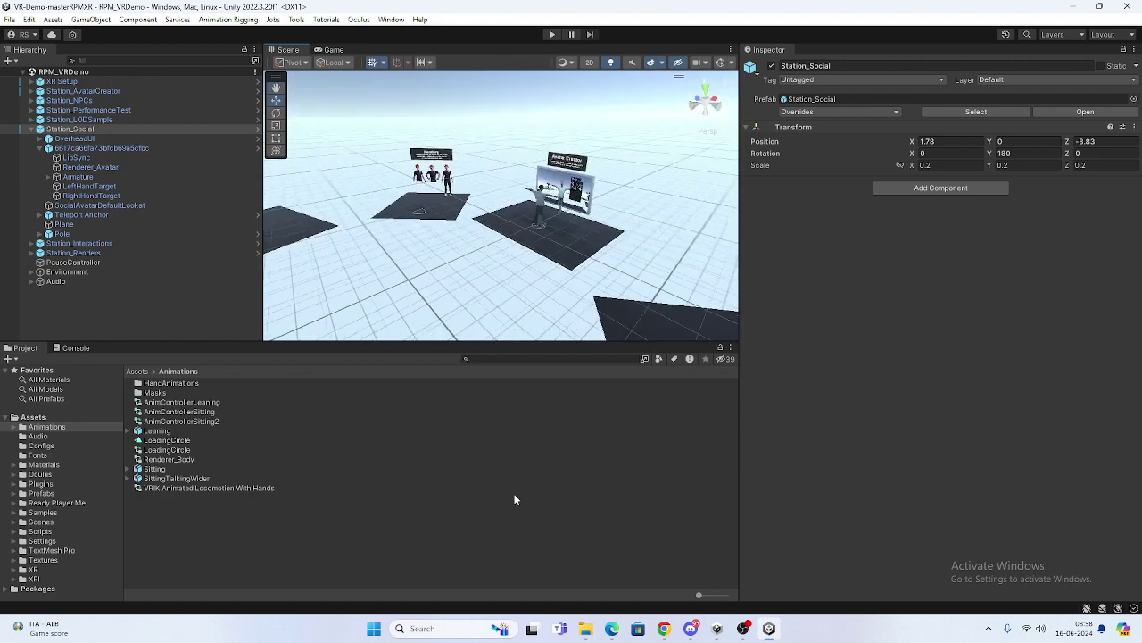
Step: Expand XR Setup and RPM_Template_Avatar_XR in the Hierarchy, collapsing the Armature bone tree
click(62, 83)
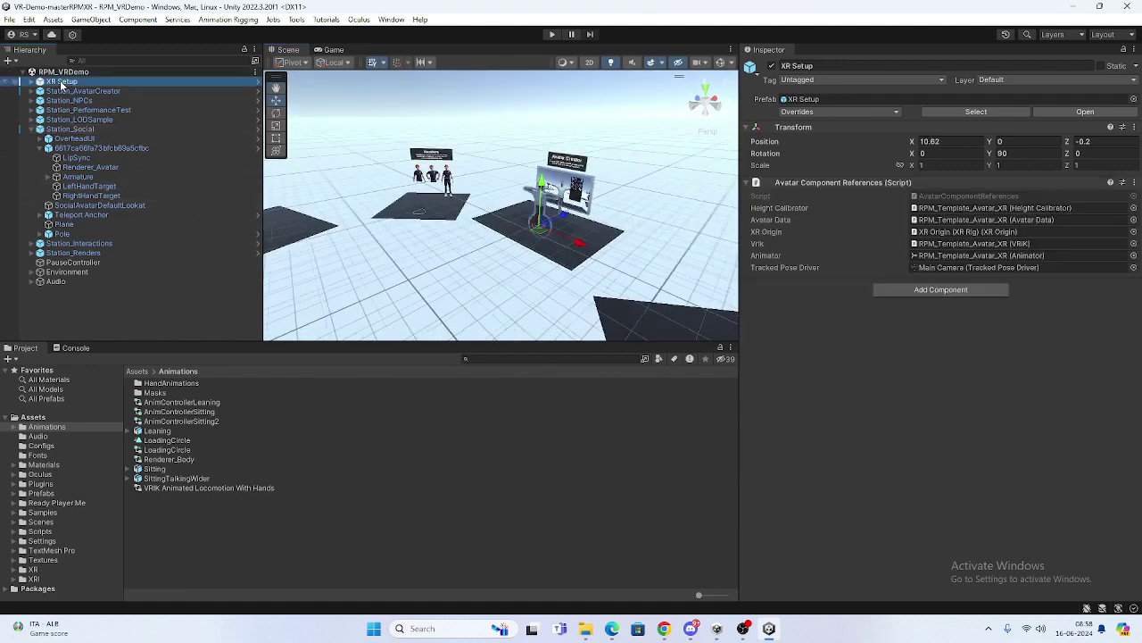
alt+click(31, 81)
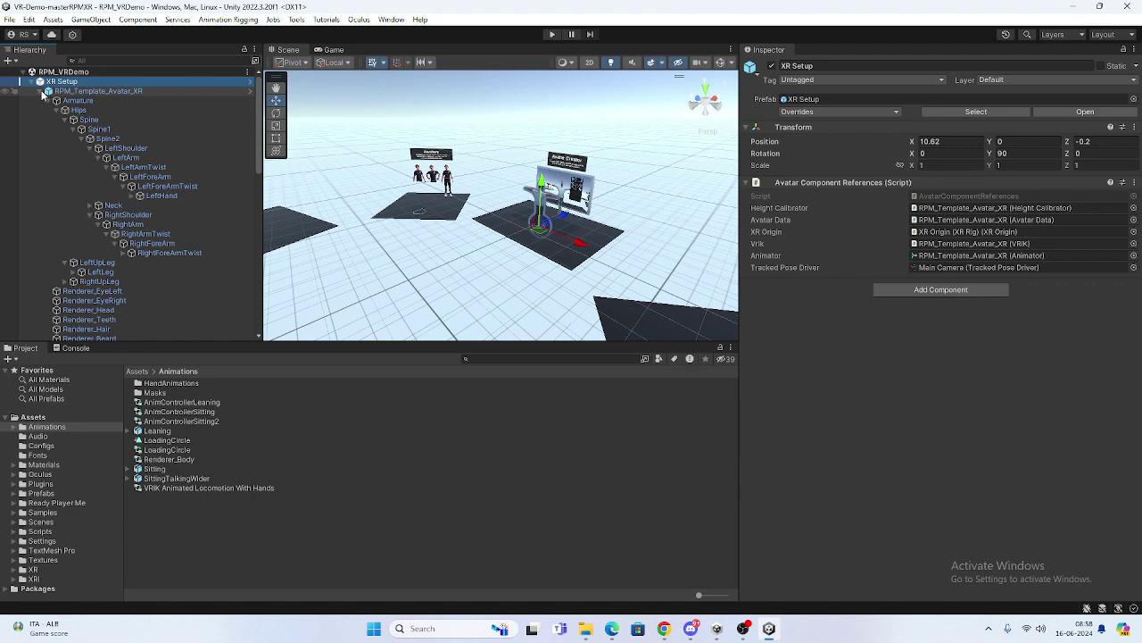
click(47, 91)
click(97, 91)
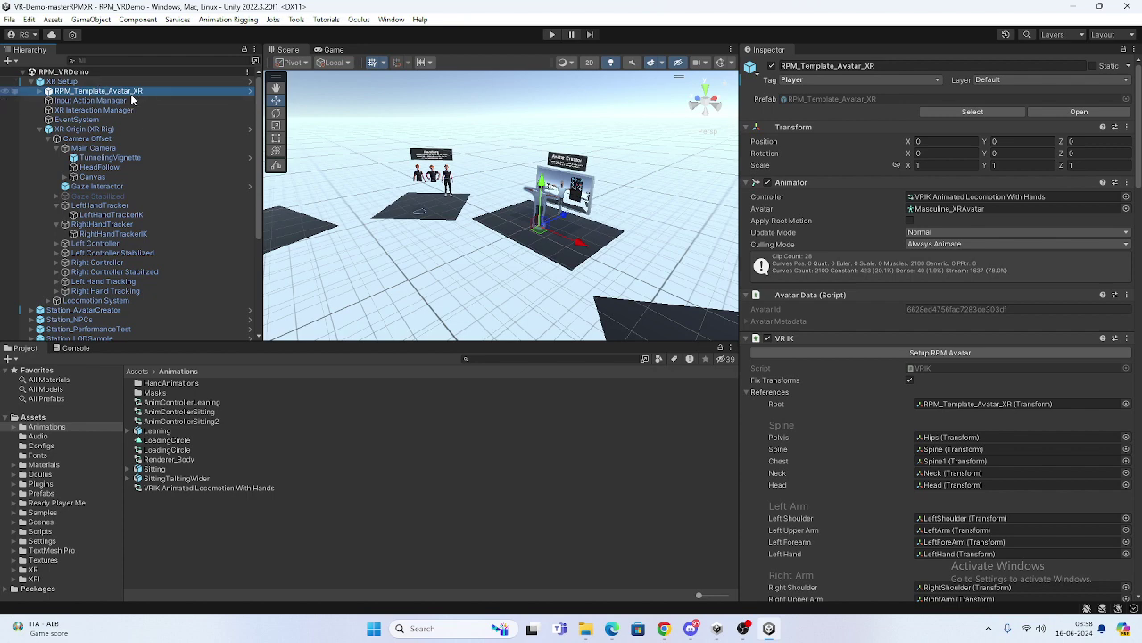
click(43, 92)
scroll(427, 145, up, 1)
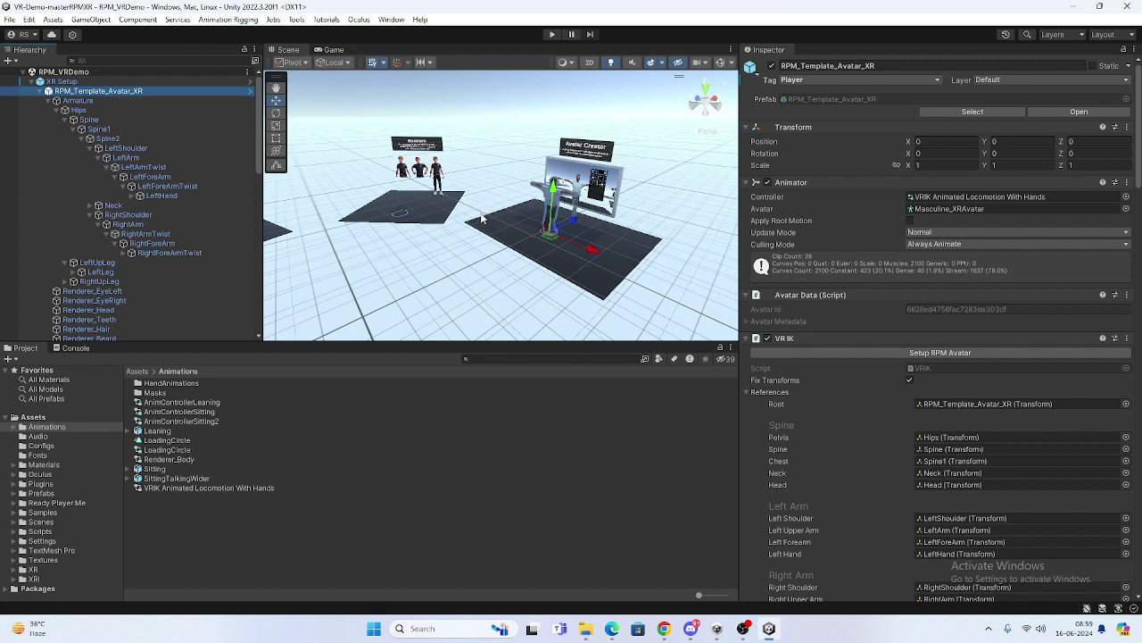
click(48, 101)
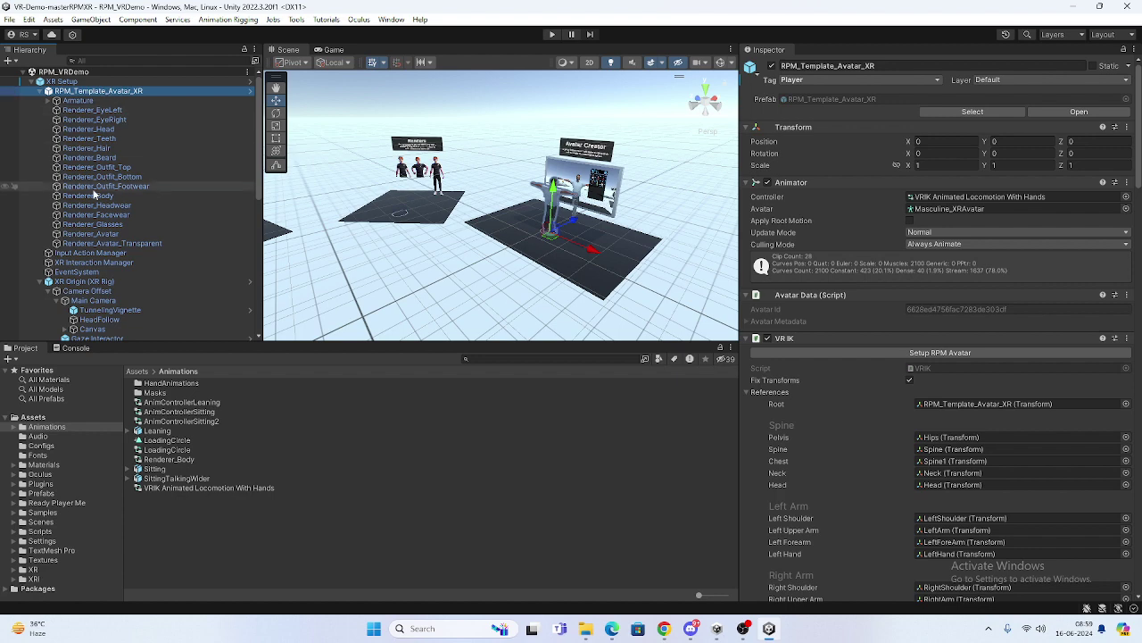
Step: Select Renderer_Avatar and ping its Wolf3D_Body material in the Project window
click(89, 234)
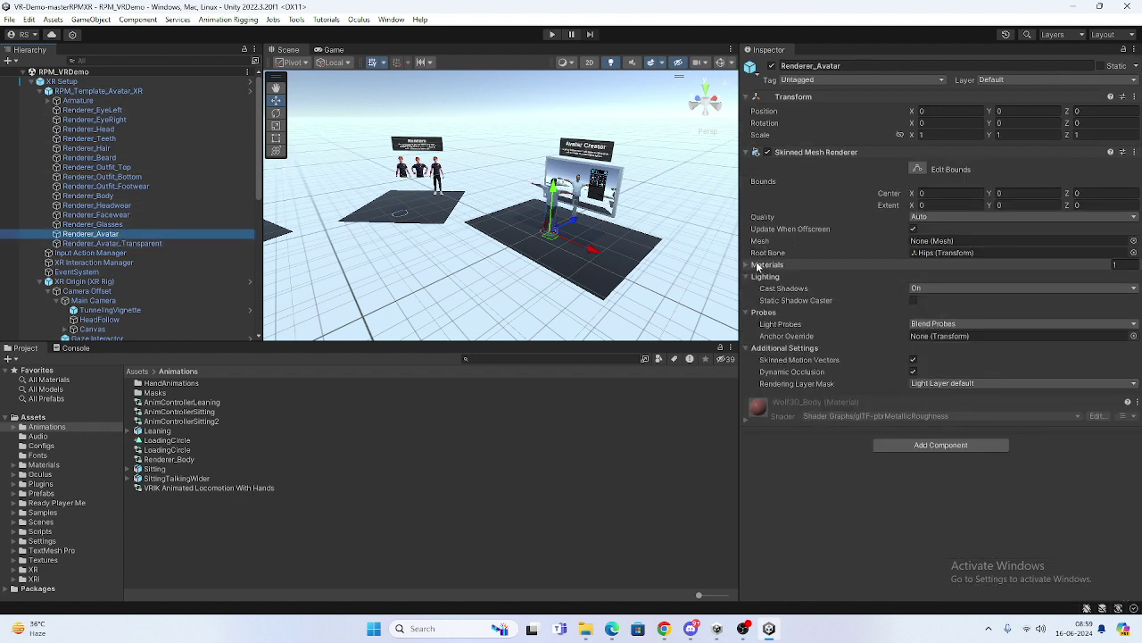
click(856, 265)
click(937, 279)
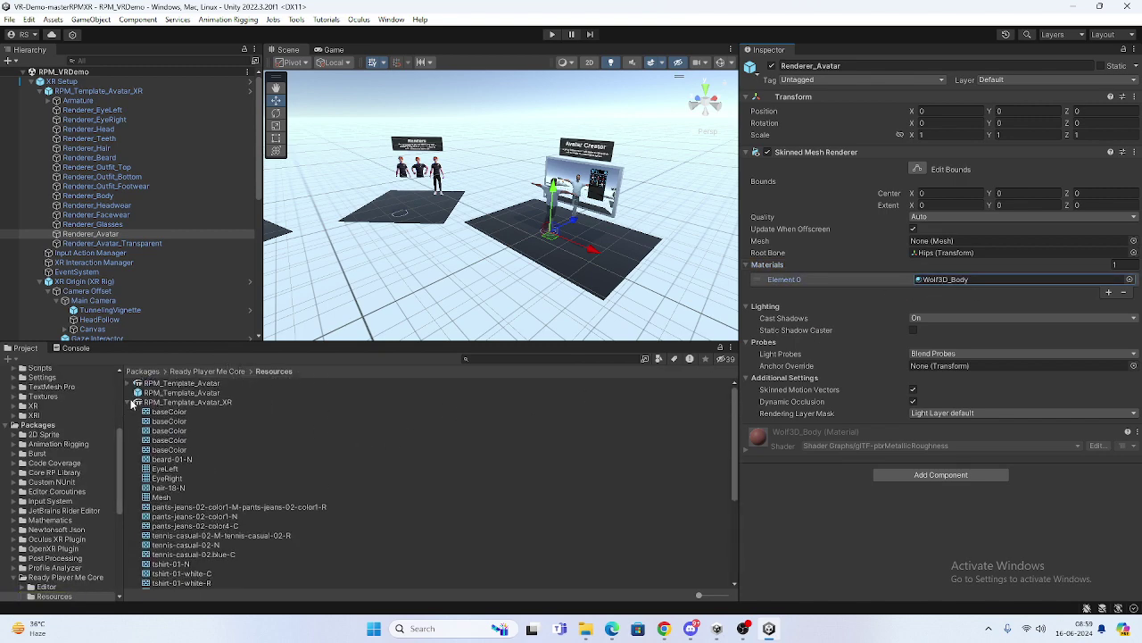
click(136, 403)
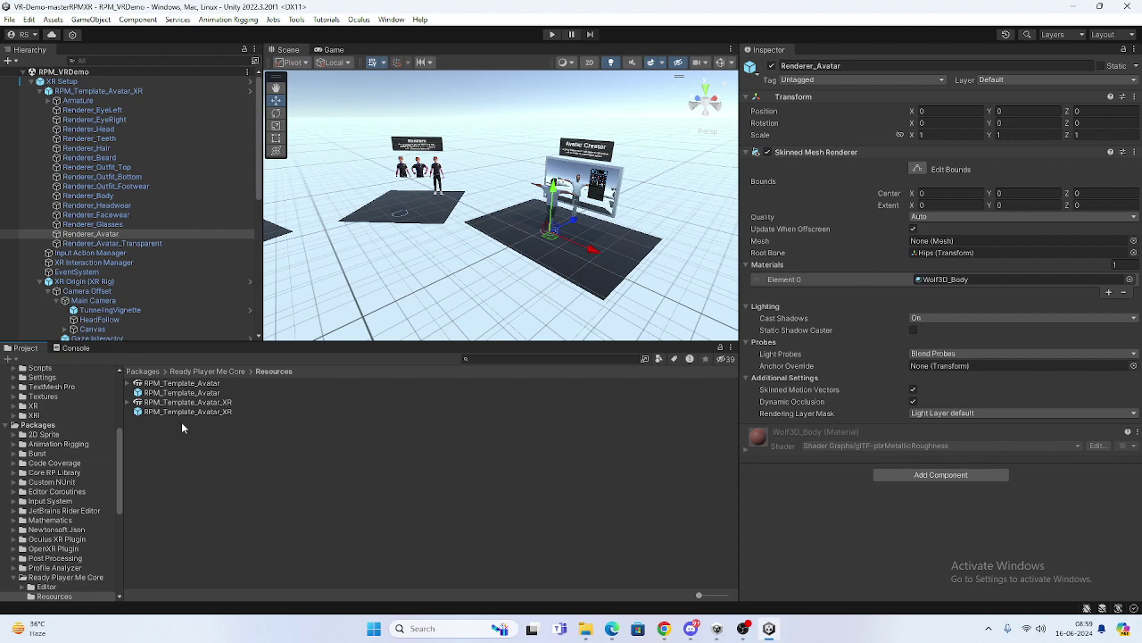
Step: Preview the RPM_Template_Avatar_XR prefab, then drag an instance onto the scene floor
click(194, 415)
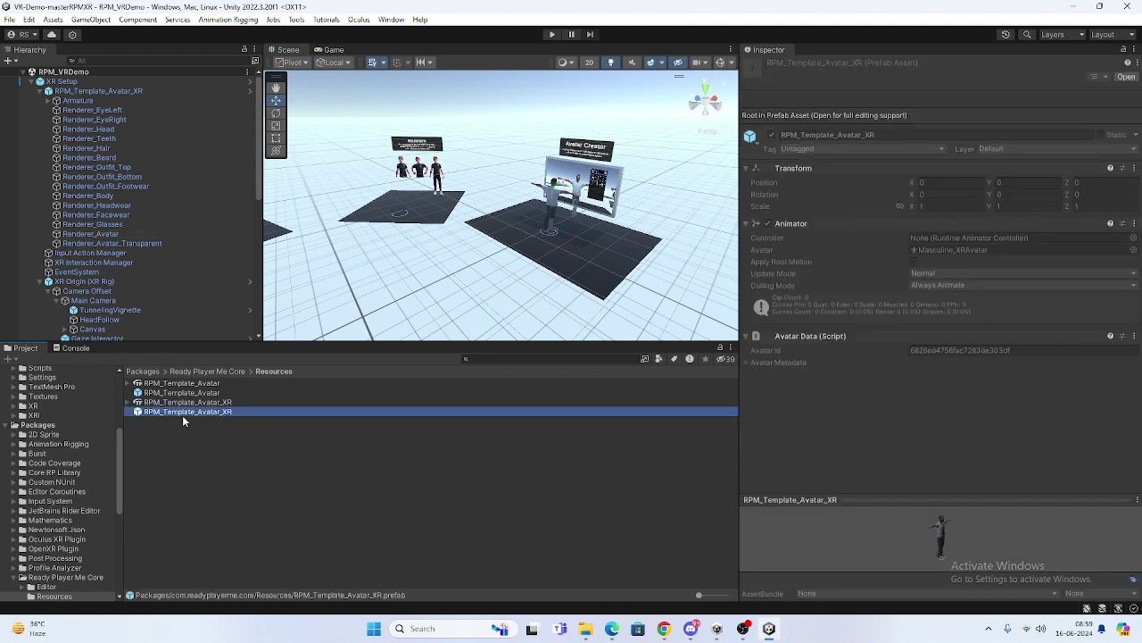
double_click(184, 414)
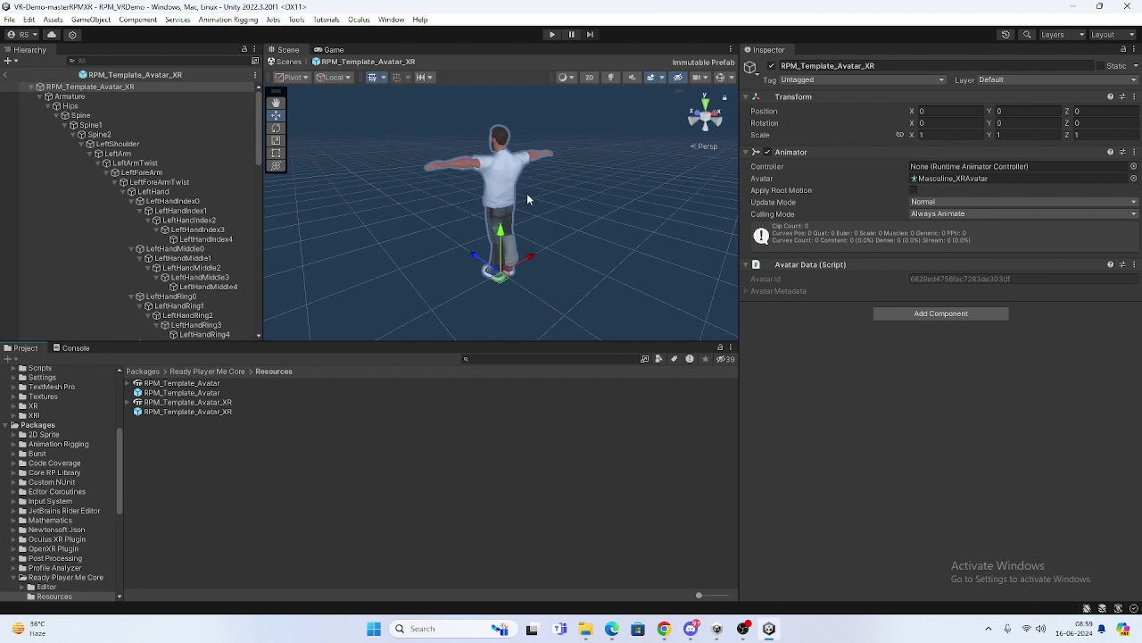
click(4, 76)
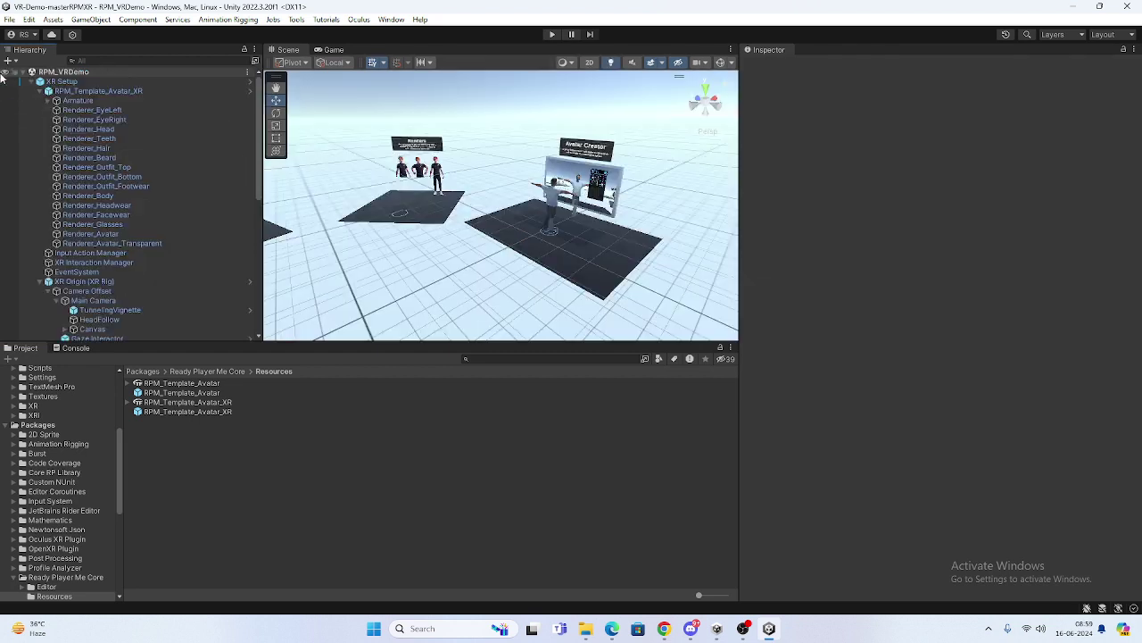
drag(187, 412, 464, 268)
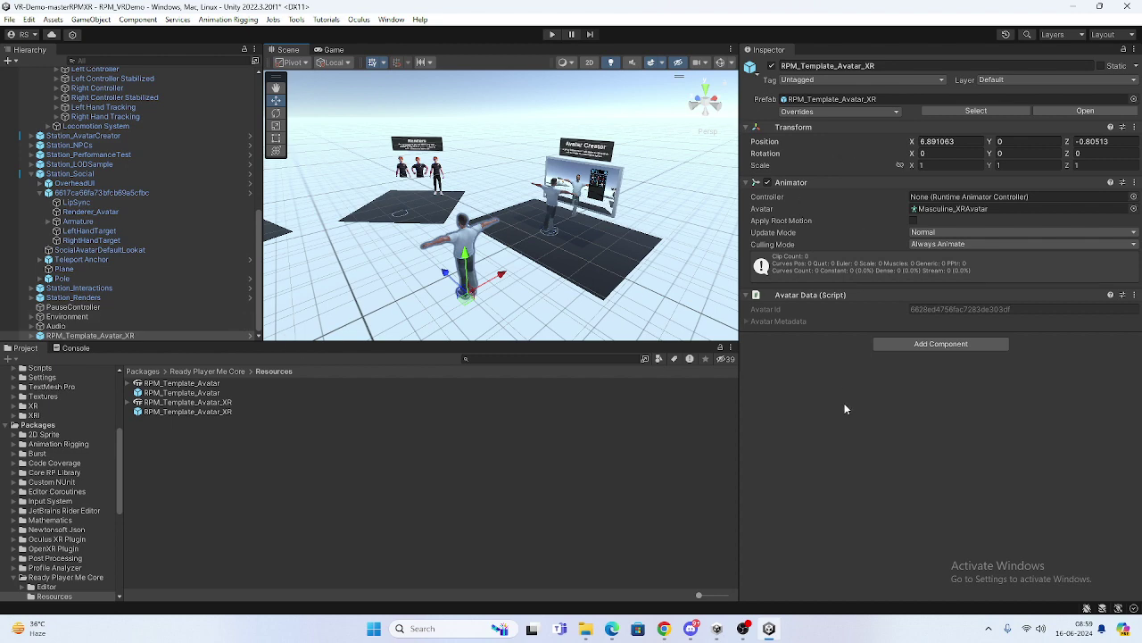
click(664, 628)
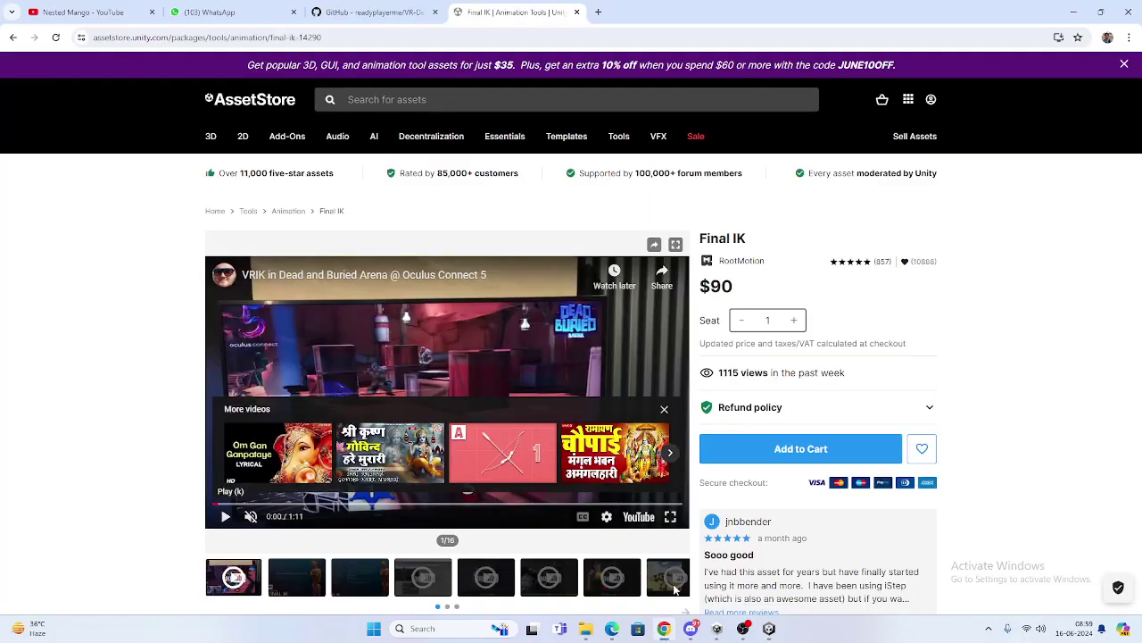
click(89, 12)
scroll(308, 187, down, 4)
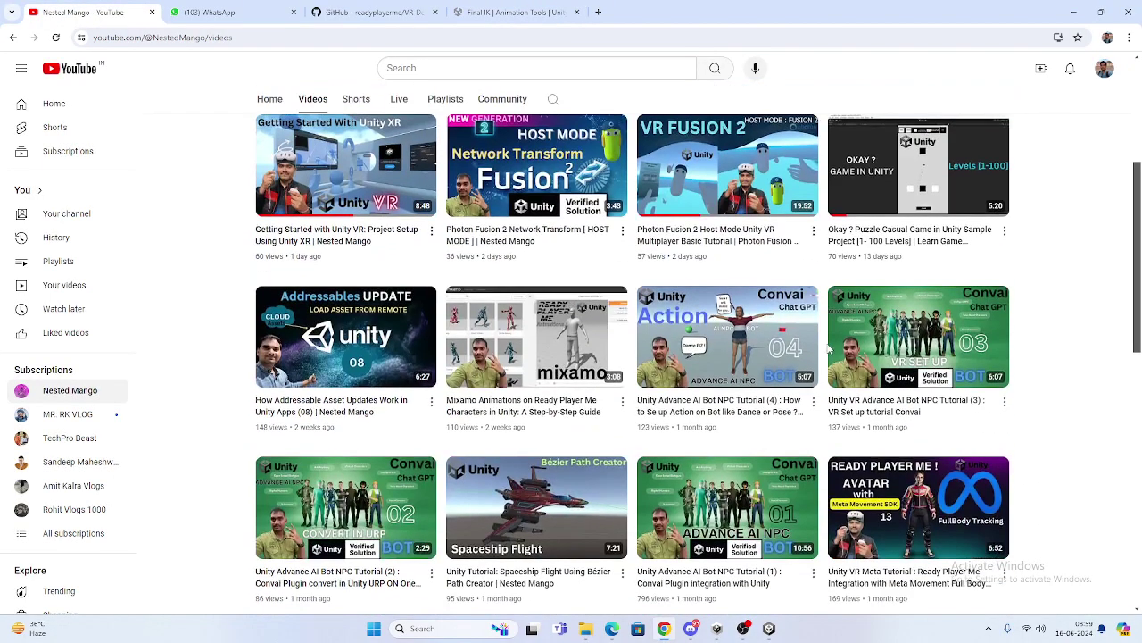
scroll(951, 440, down, 3)
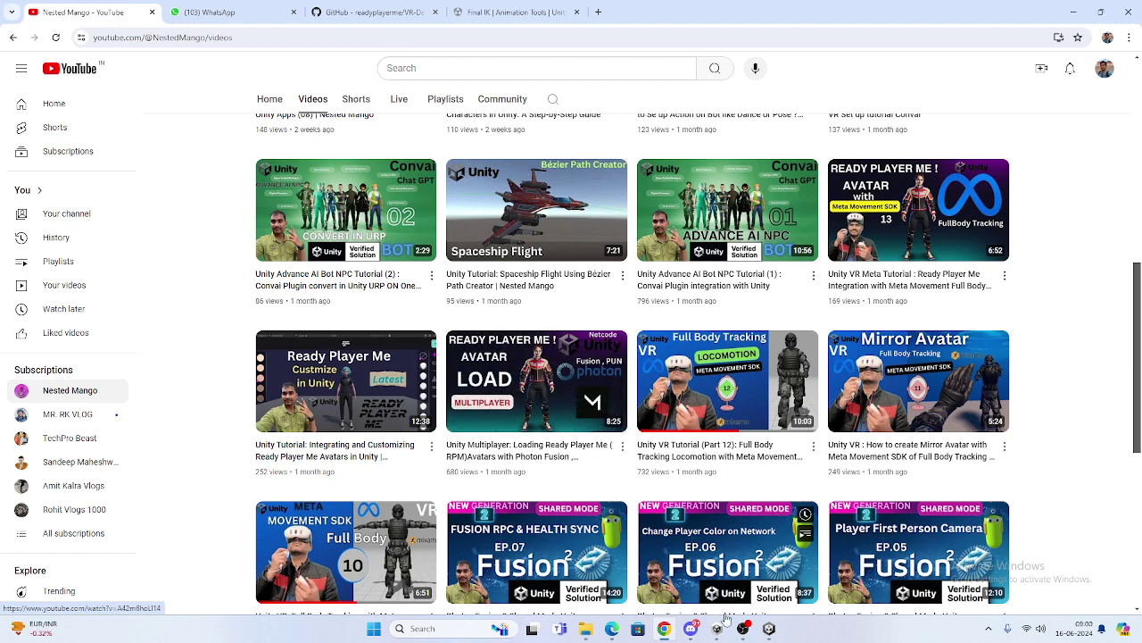
key(alt+Tab)
scroll(69, 97, up, 5)
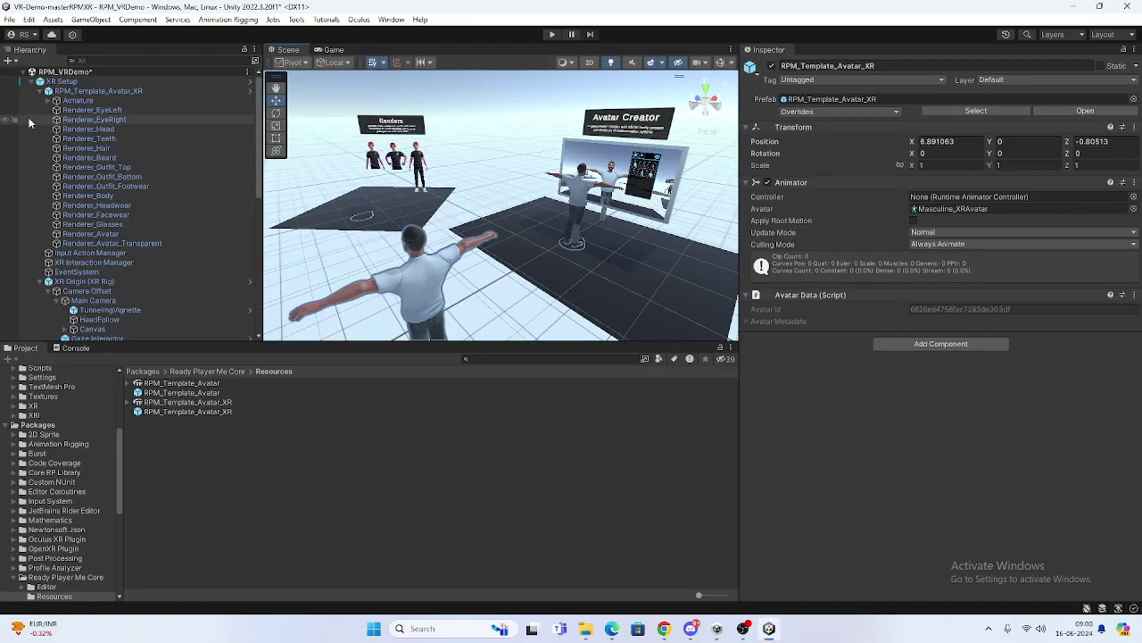
Step: Select the new RPM_Template_Avatar_XR at the Hierarchy's bottom and frame it with F
scroll(44, 90, up, 5)
drag(54, 92, 78, 278)
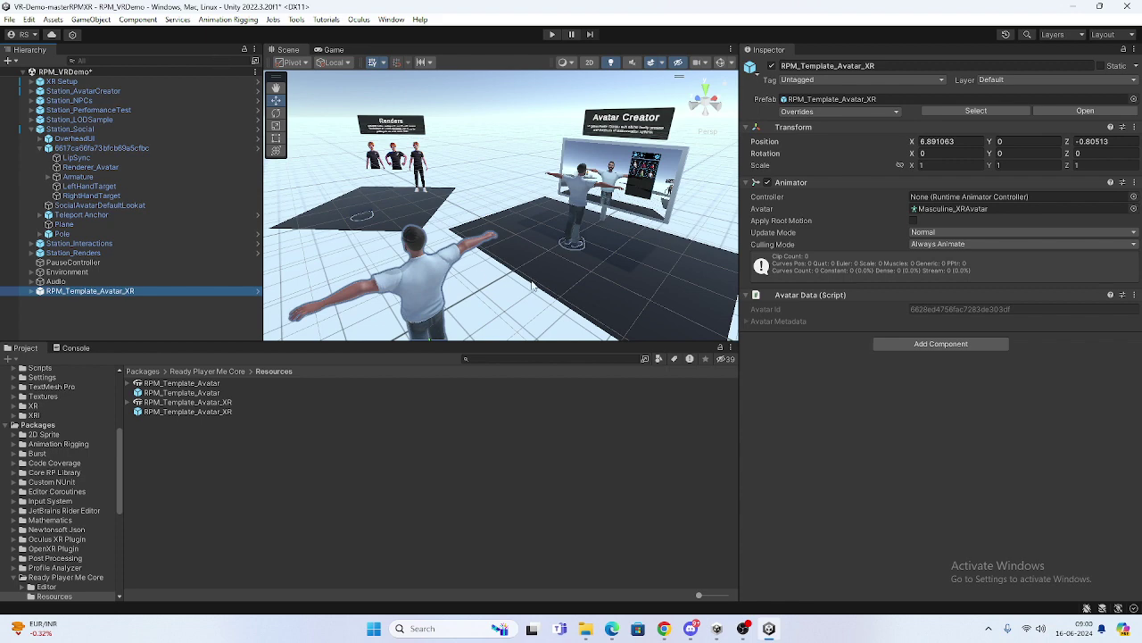
key(f)
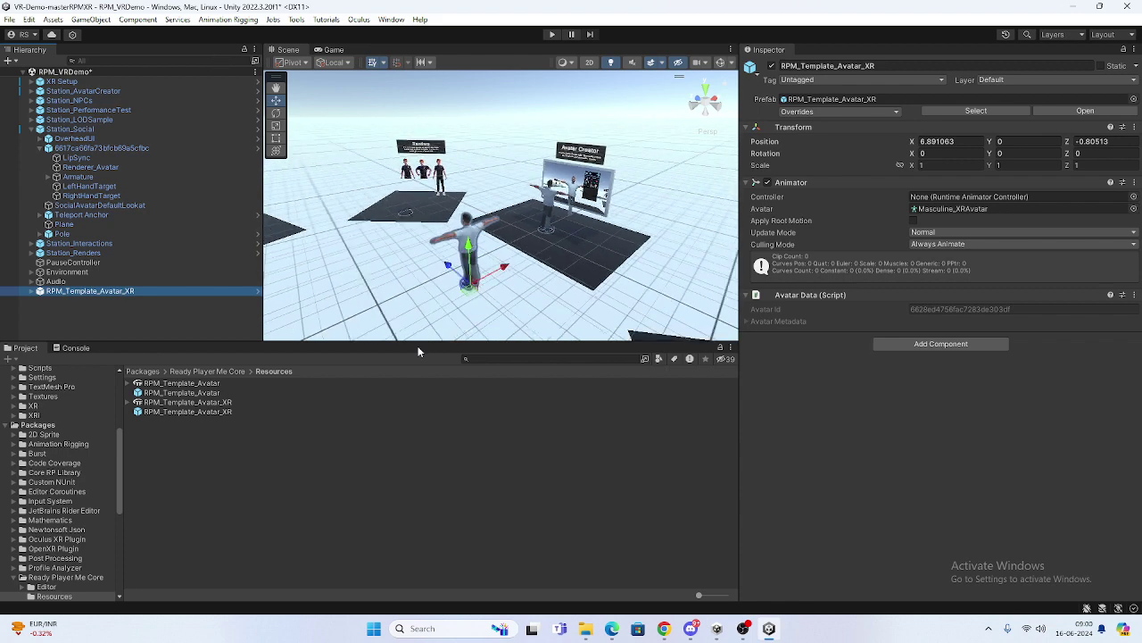